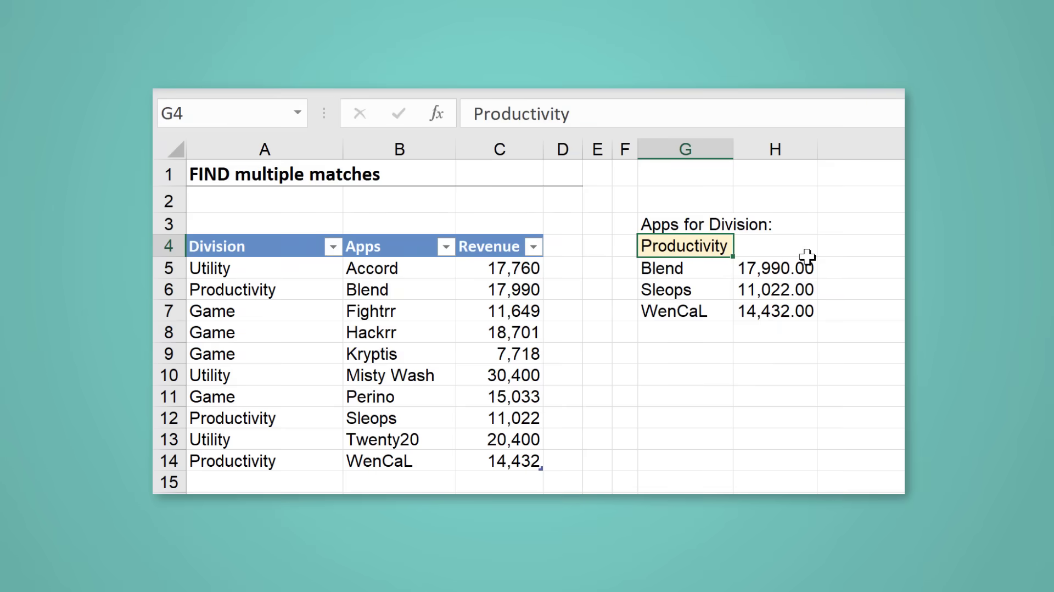
Enter Game as the division in G4 to list Fightrr, Hackrr, Kryptis and Perino with revenues.
{"action": "type", "text": "Game"}
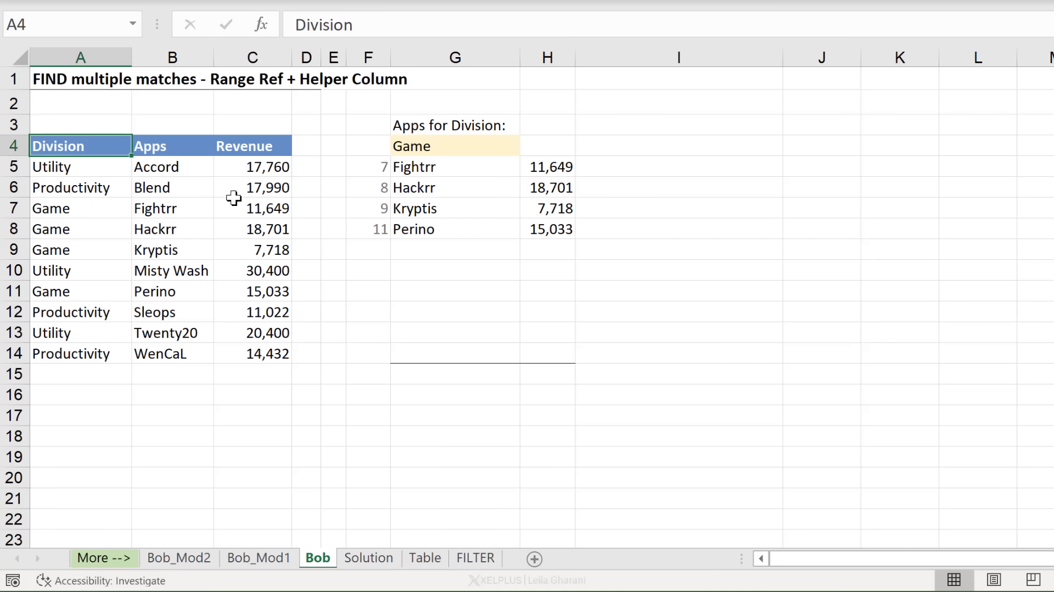
{"action": "left_click", "coordinate": [87, 205]}
{"action": "left_click", "coordinate": [91, 309]}
{"action": "left_click", "coordinate": [82, 368]}
{"action": "left_click", "coordinate": [82, 351]}
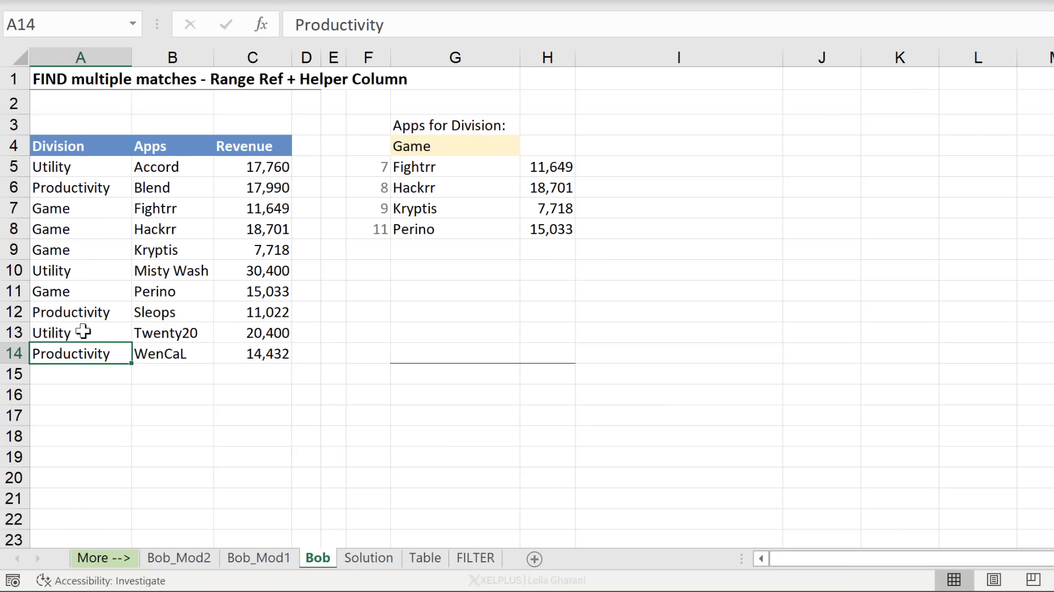
{"action": "left_click", "coordinate": [73, 247]}
{"action": "left_click", "coordinate": [407, 145]}
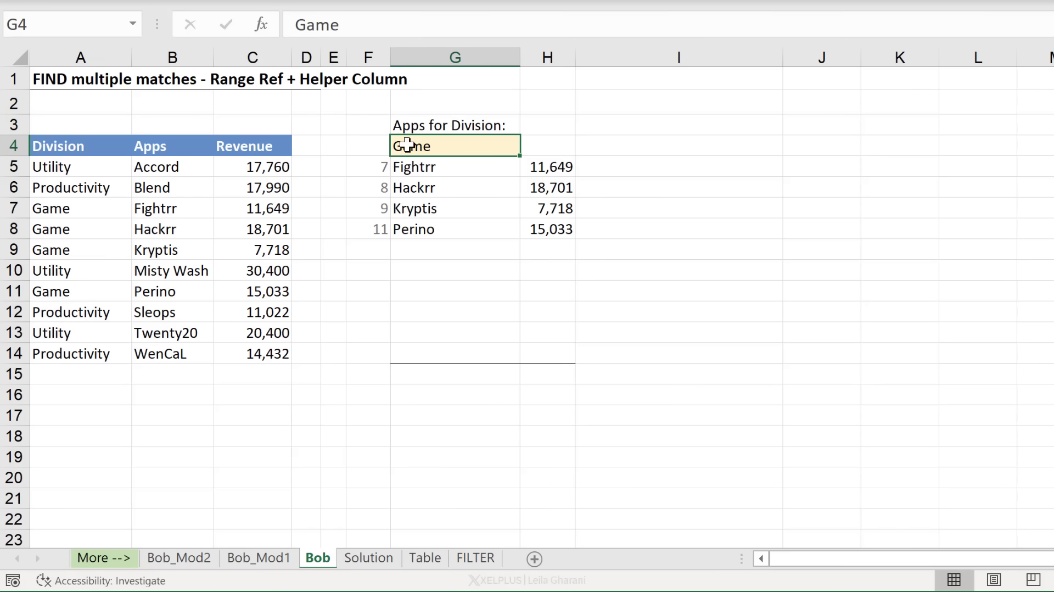
{"action": "left_click", "coordinate": [423, 167]}
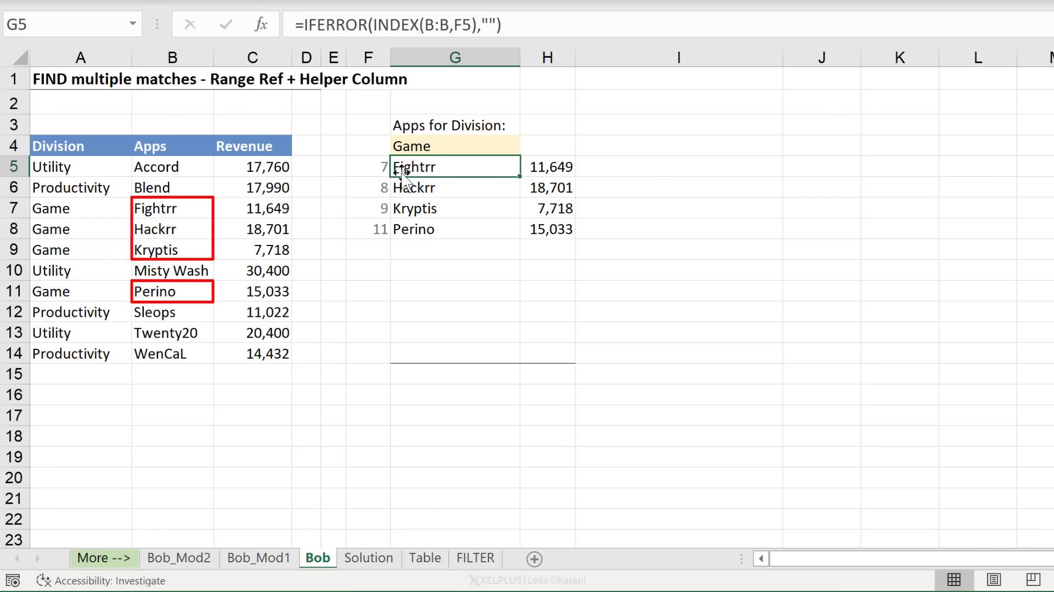
{"action": "left_click", "coordinate": [419, 149]}
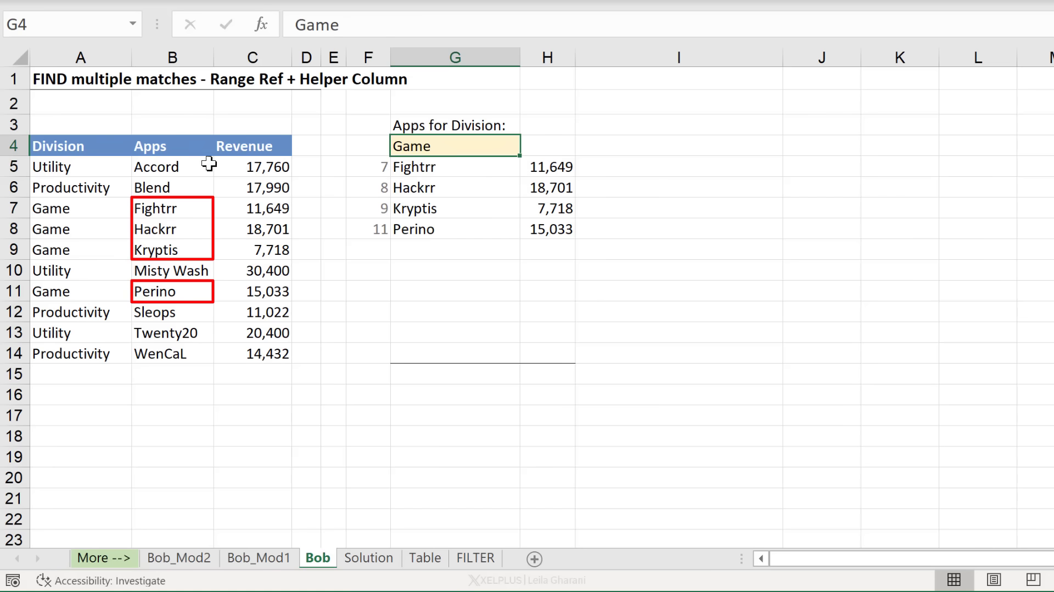
{"action": "left_click", "coordinate": [452, 174]}
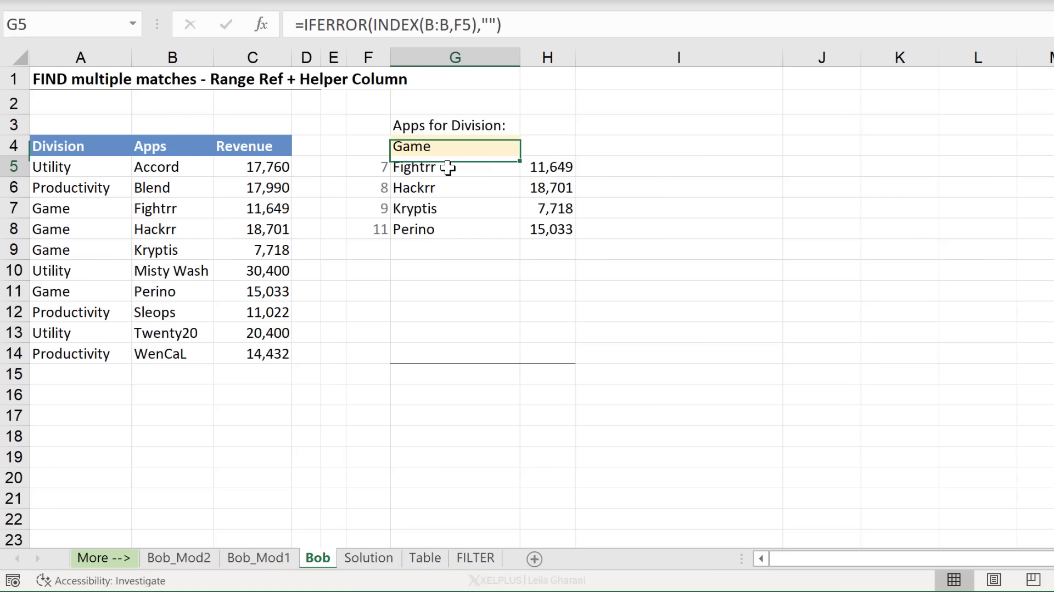
{"action": "left_click", "coordinate": [519, 23]}
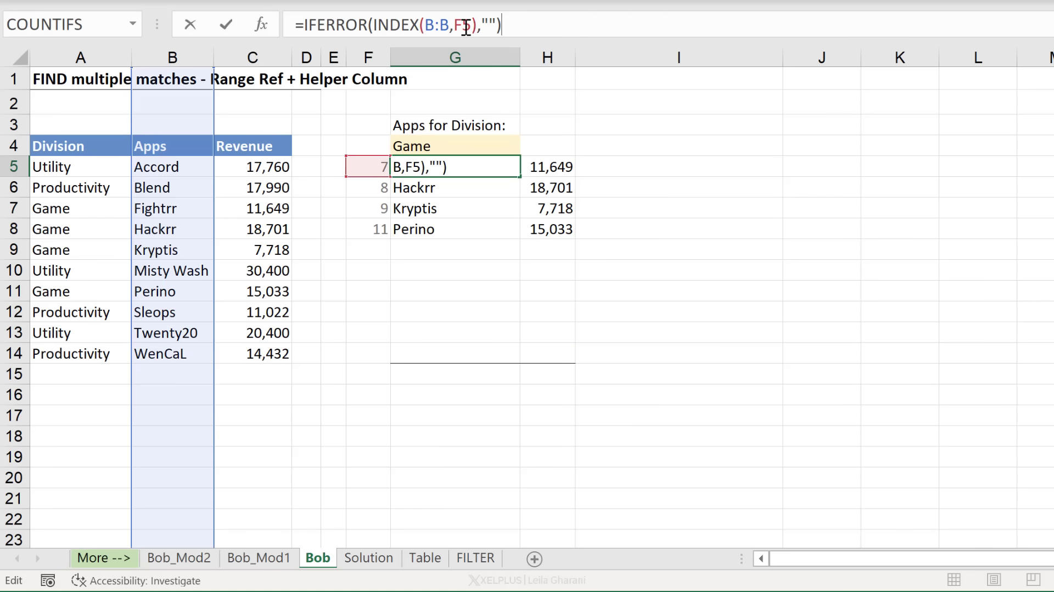
{"action": "key", "text": "Return"}
{"action": "left_click", "coordinate": [374, 165]}
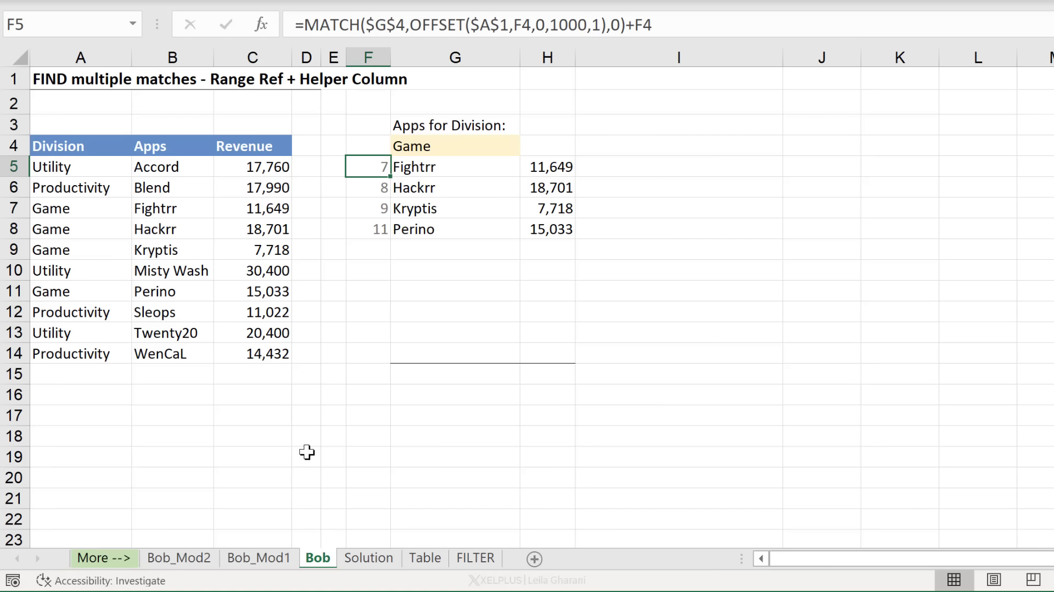
{"action": "left_click", "coordinate": [255, 559]}
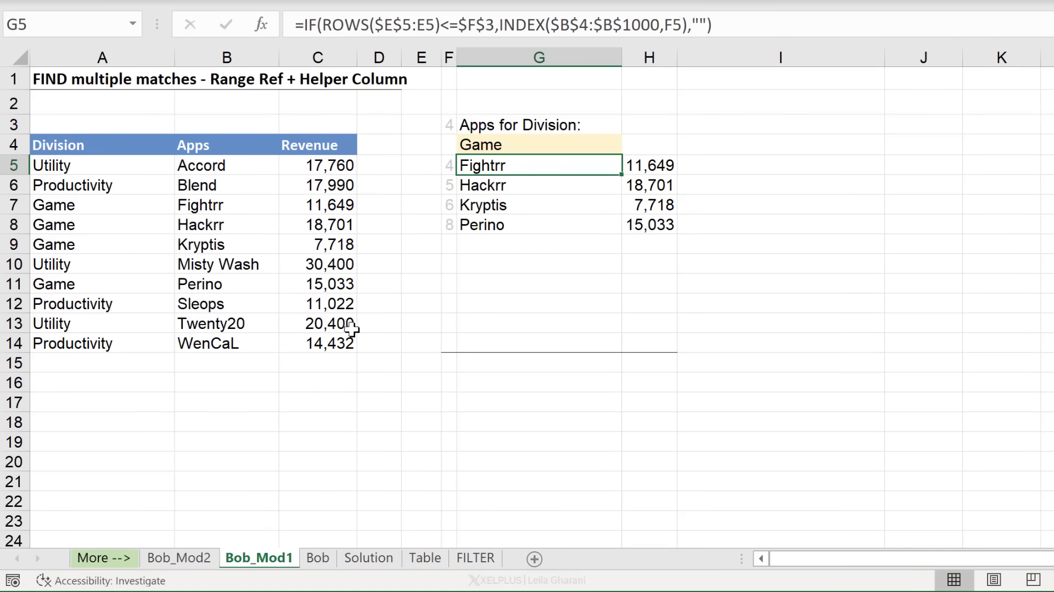
{"action": "left_click", "coordinate": [129, 78]}
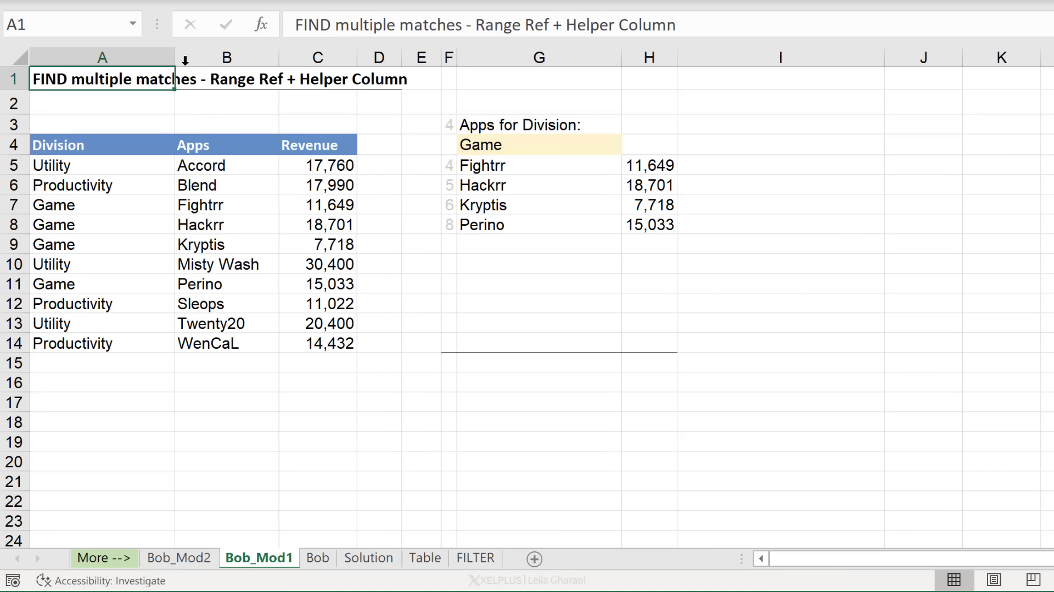
{"action": "left_click", "coordinate": [212, 57]}
{"action": "left_click", "coordinate": [293, 198]}
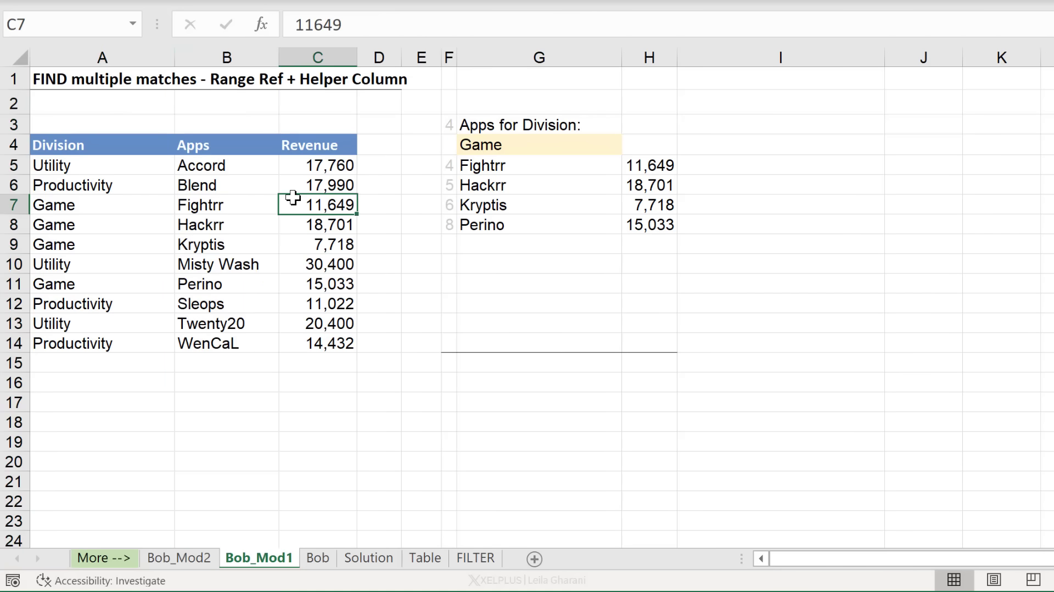
{"action": "left_click", "coordinate": [446, 164]}
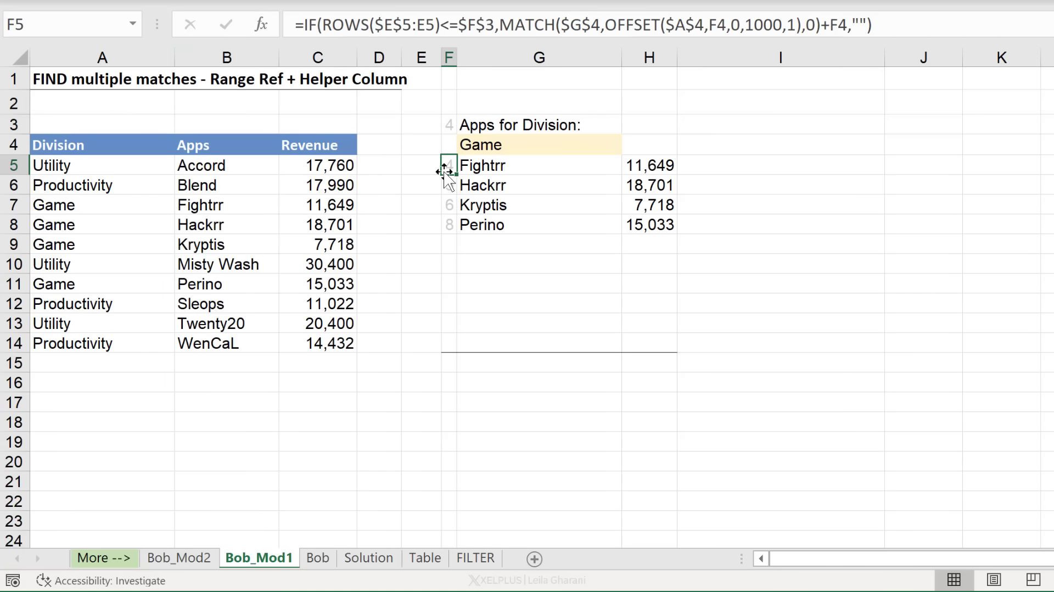
{"action": "left_click", "coordinate": [295, 165]}
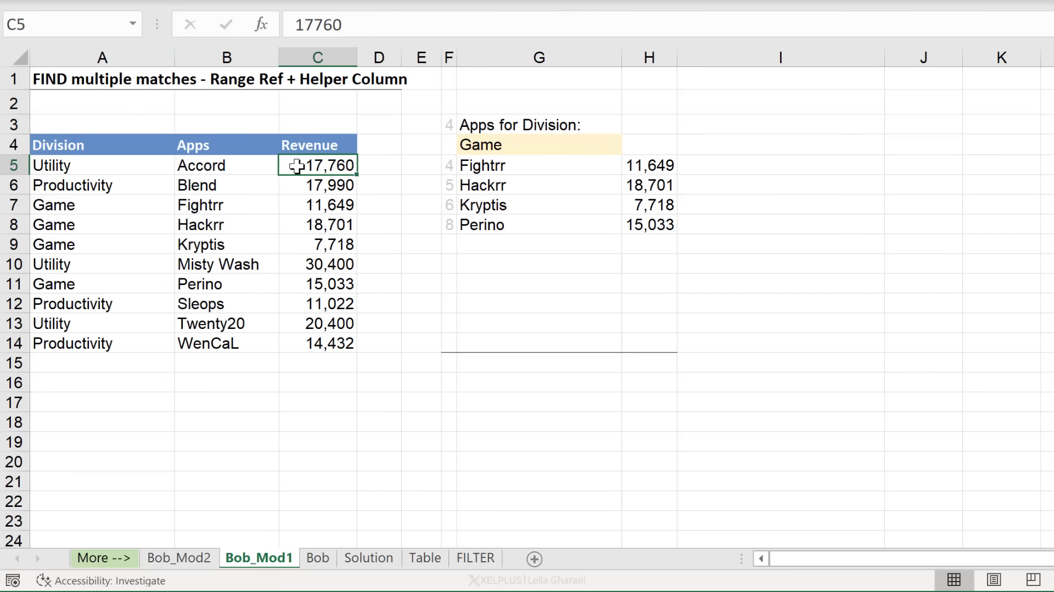
{"action": "left_click", "coordinate": [482, 165]}
{"action": "left_click", "coordinate": [731, 26]}
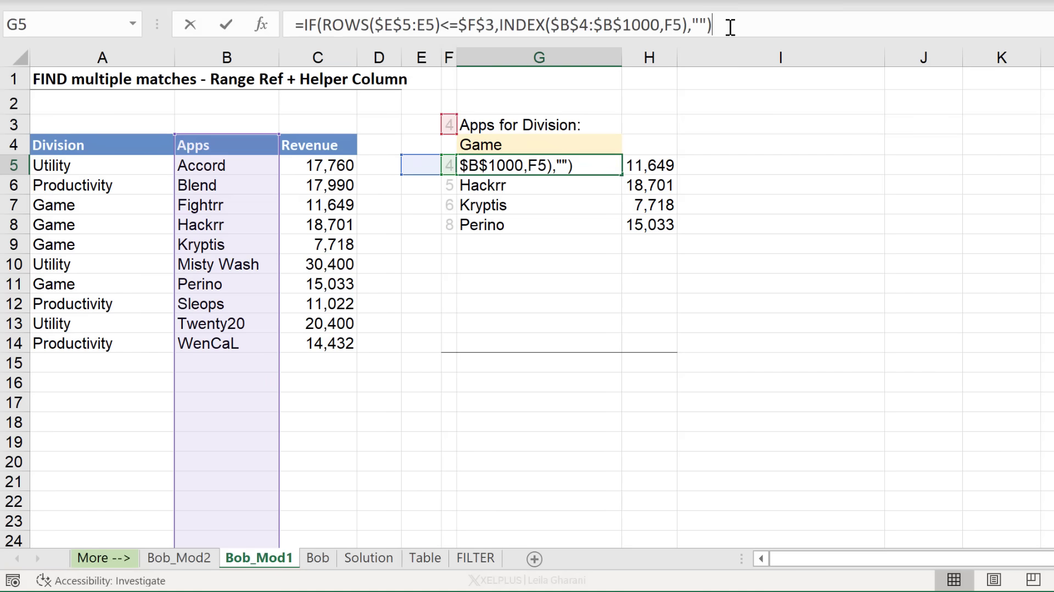
{"action": "left_click", "coordinate": [236, 264]}
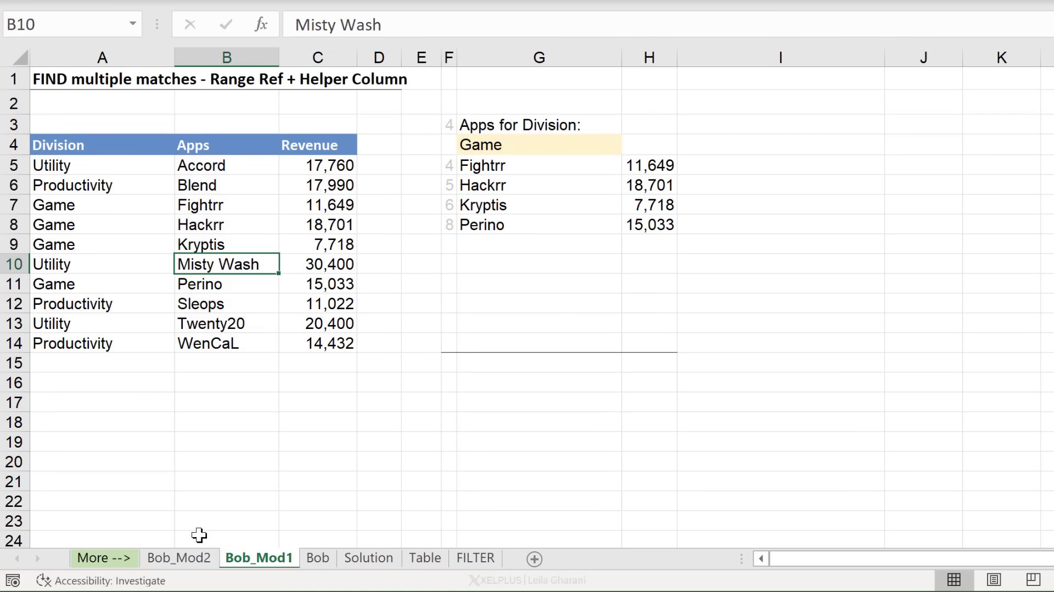
{"action": "left_click", "coordinate": [193, 558]}
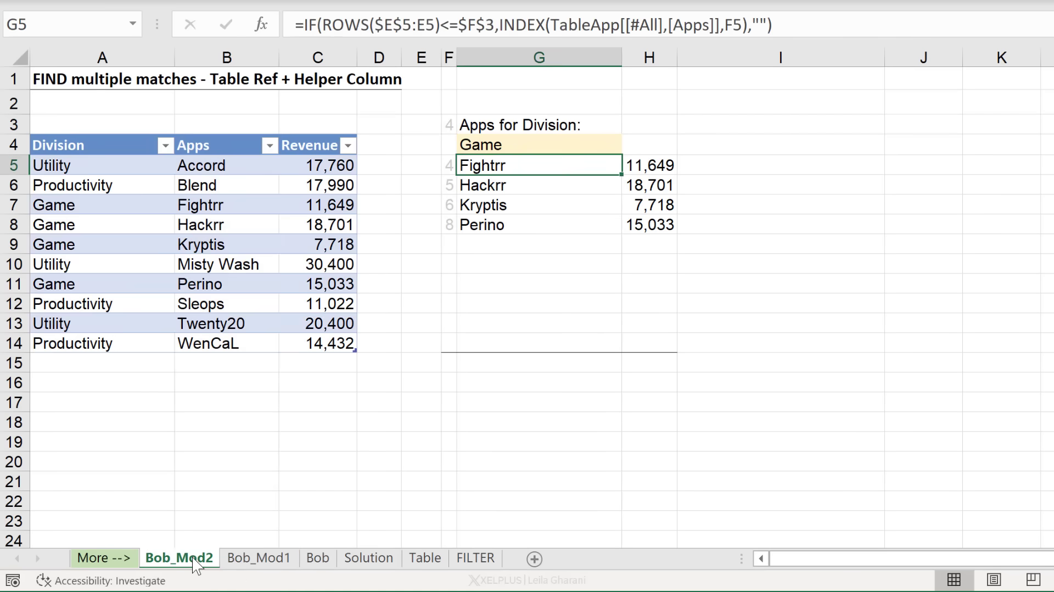
{"action": "left_click", "coordinate": [241, 203]}
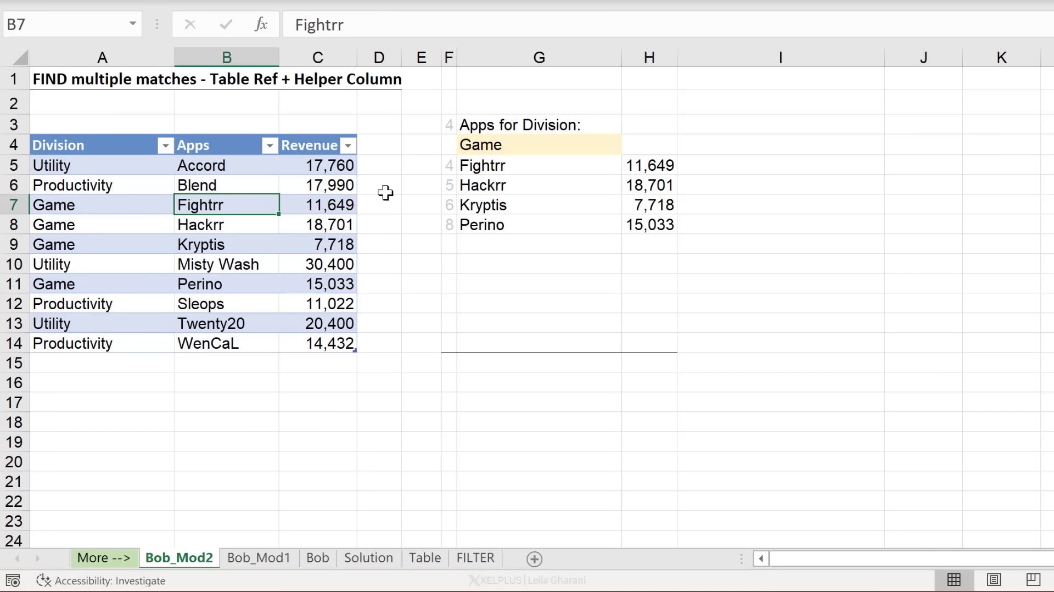
{"action": "left_click", "coordinate": [488, 166]}
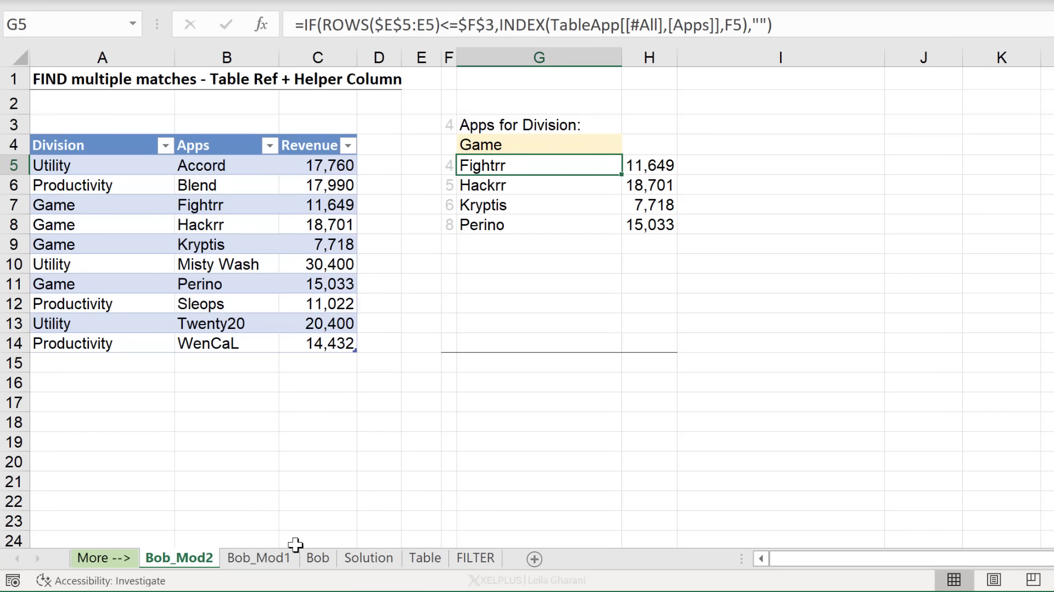
{"action": "left_click", "coordinate": [318, 558]}
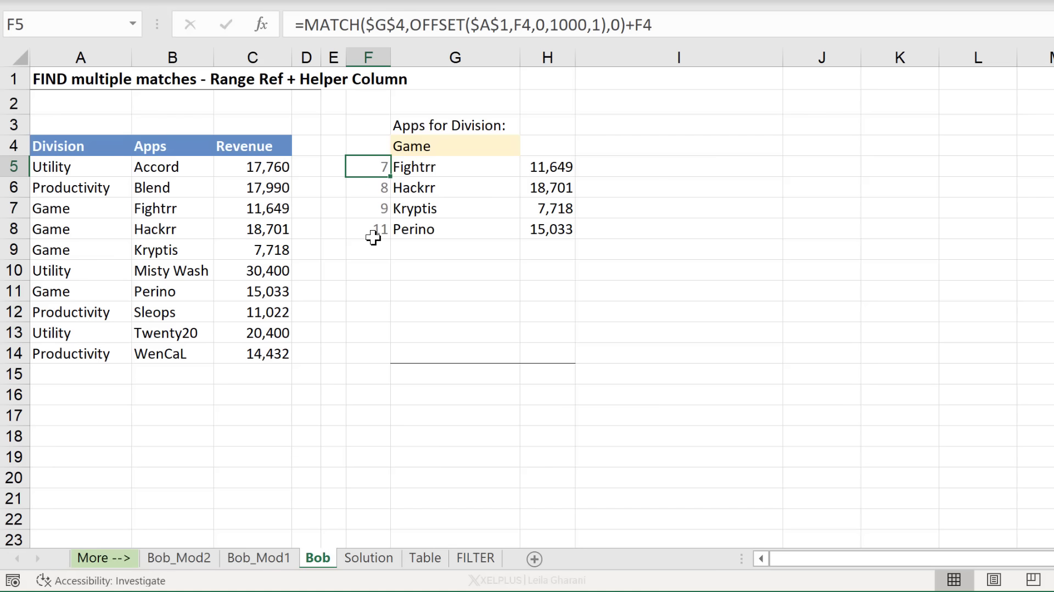
{"action": "left_click", "coordinate": [432, 145]}
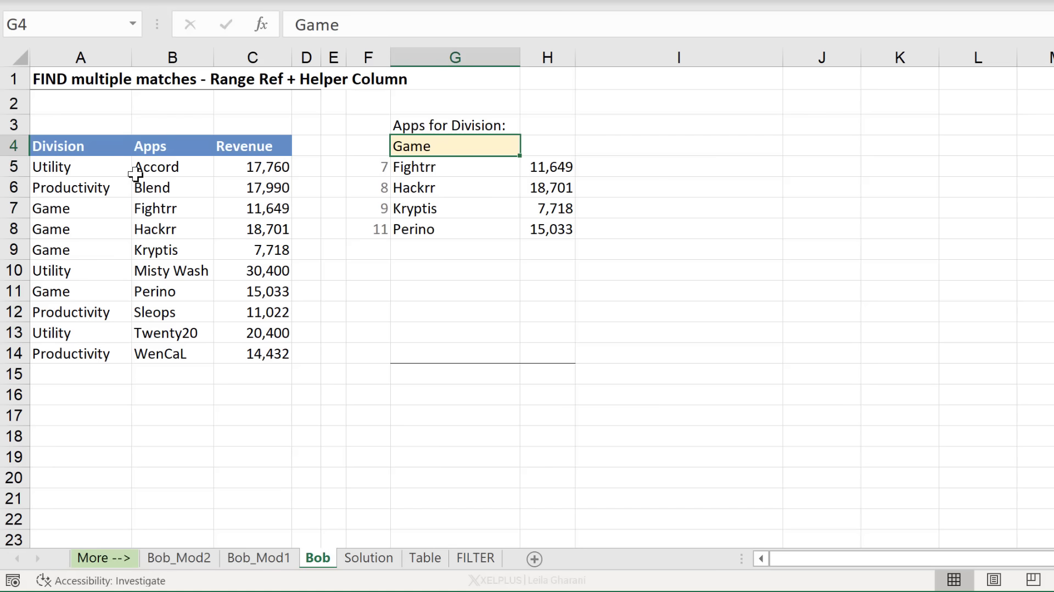
{"action": "left_click_drag", "start_coordinate": [357, 166], "coordinate": [374, 229]}
{"action": "left_click", "coordinate": [14, 208]}
{"action": "left_click", "coordinate": [14, 228]}
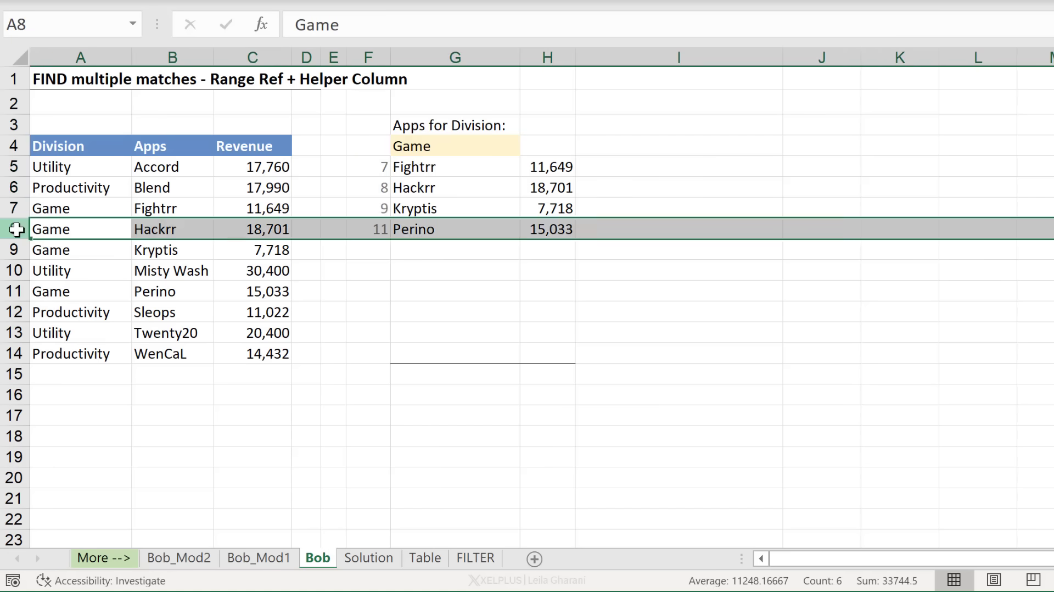
{"action": "left_click", "coordinate": [15, 253]}
{"action": "left_click", "coordinate": [72, 251]}
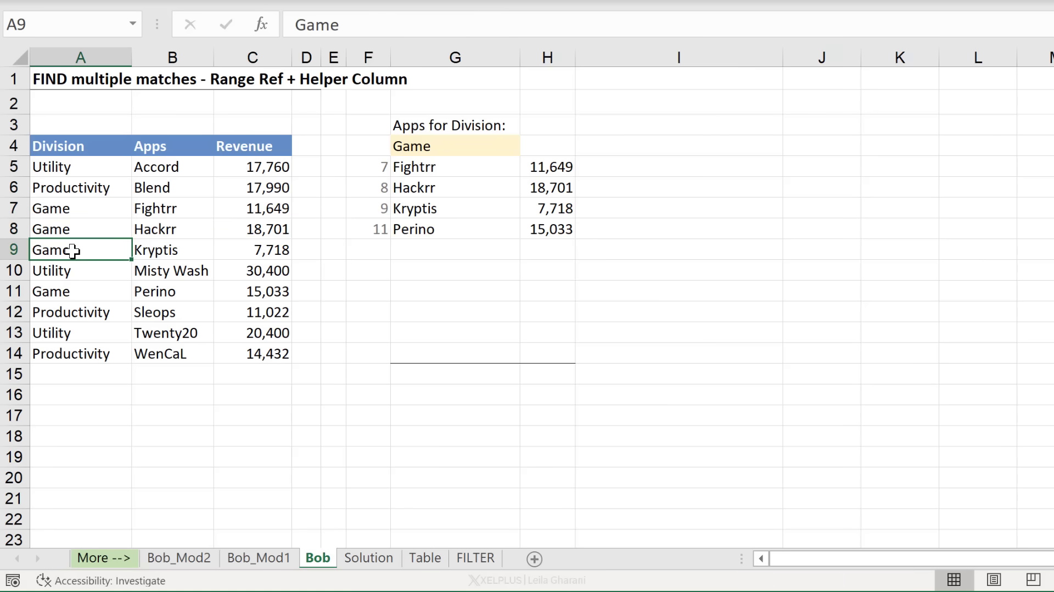
{"action": "left_click", "coordinate": [364, 171]}
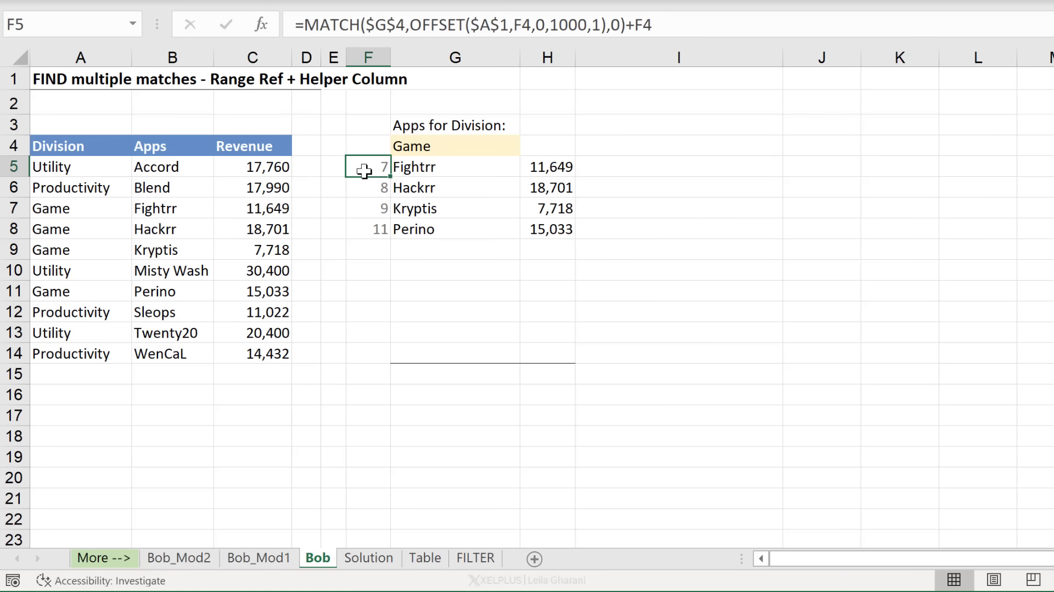
{"action": "left_click", "coordinate": [427, 170]}
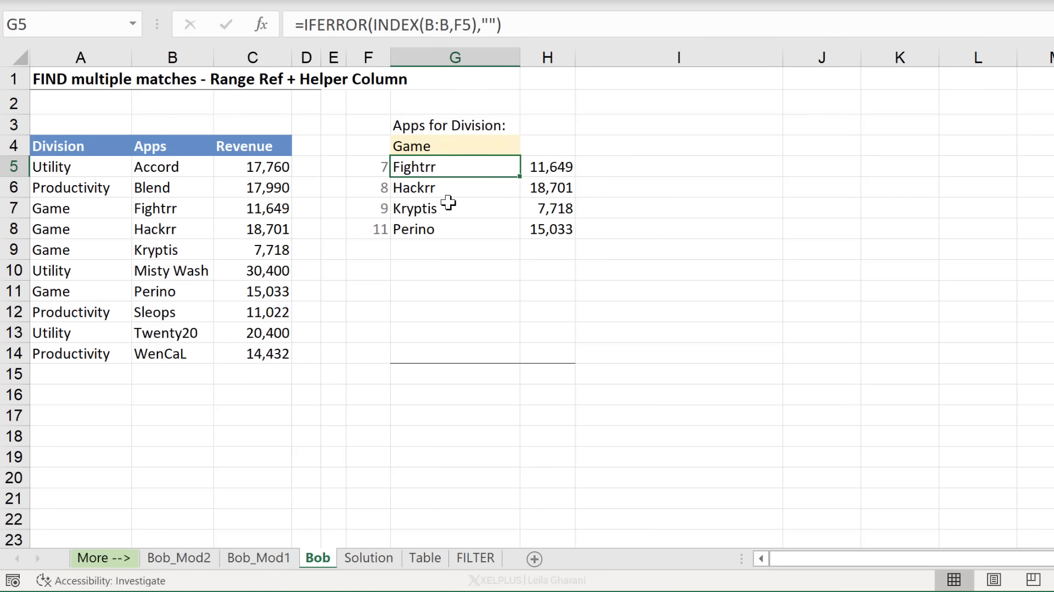
{"action": "left_click", "coordinate": [358, 172]}
Clear F5:H14 and enter =MATCH($G$4,A1:A20,0) in F5, returning 7.
{"action": "left_click_drag", "start_coordinate": [377, 200], "coordinate": [561, 349]}
{"action": "key", "text": "Delete"}
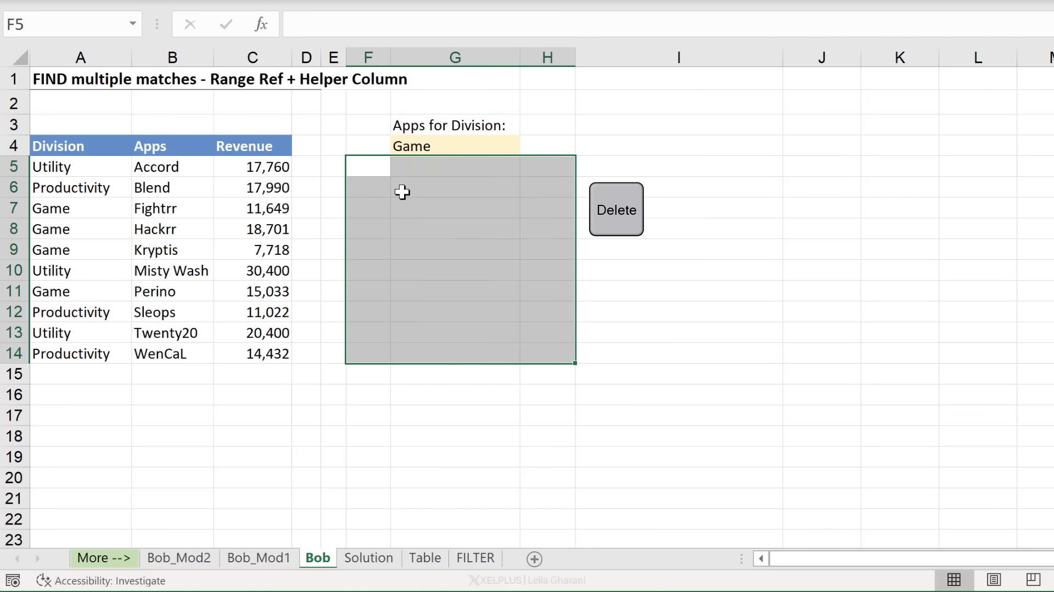
{"action": "left_click", "coordinate": [381, 169]}
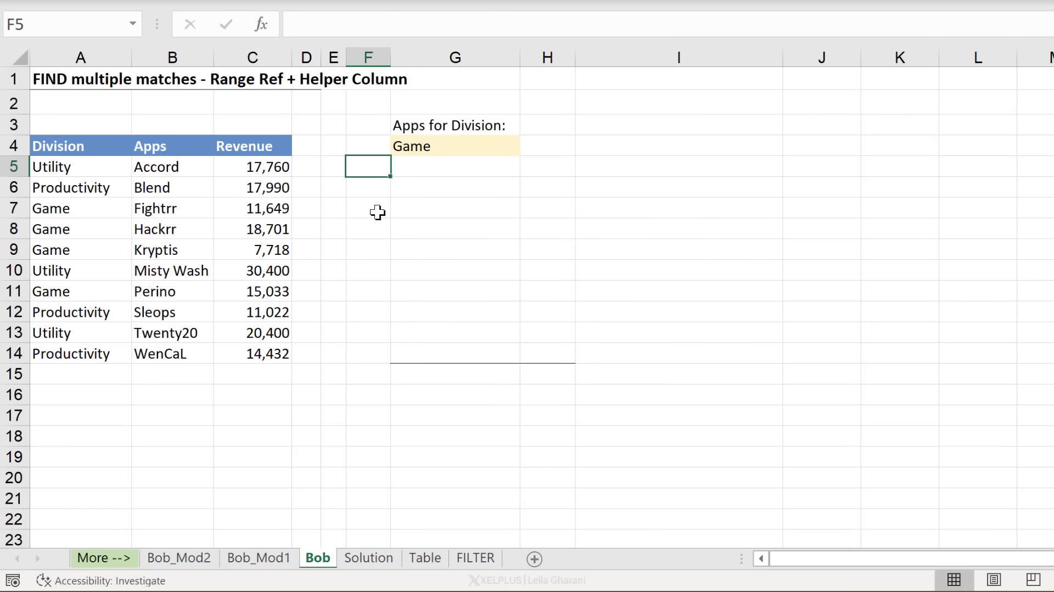
{"action": "type", "text": "=match"}
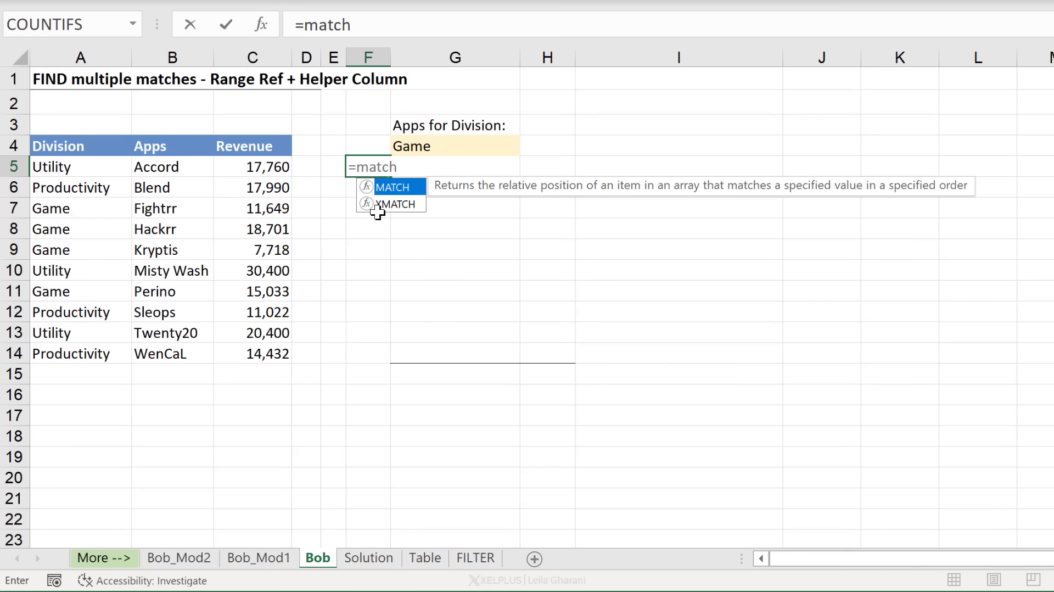
{"action": "type", "text": "("}
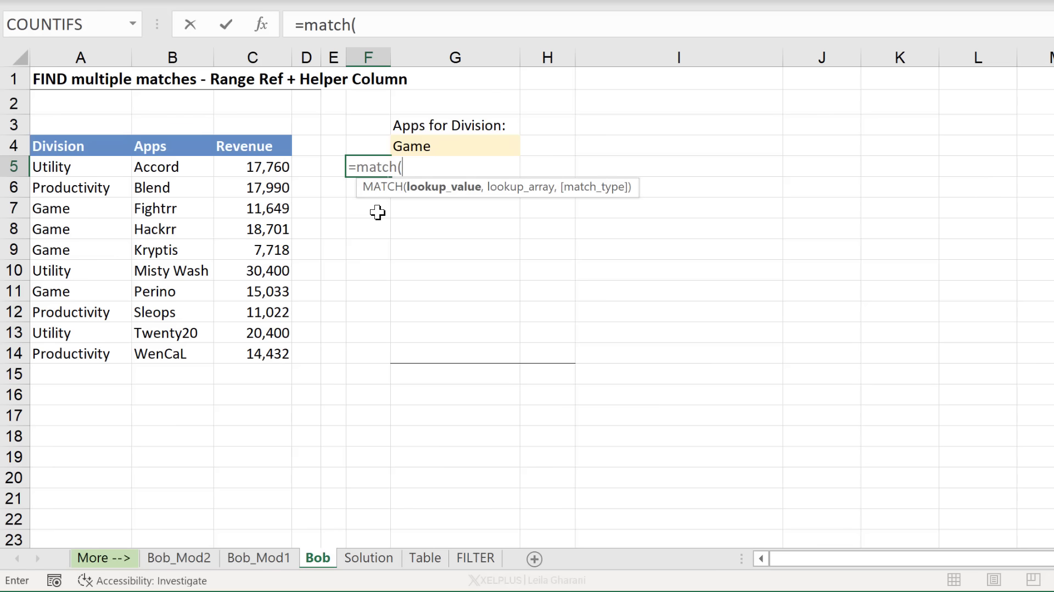
{"action": "left_click", "coordinate": [431, 142]}
{"action": "key", "text": "F4"}
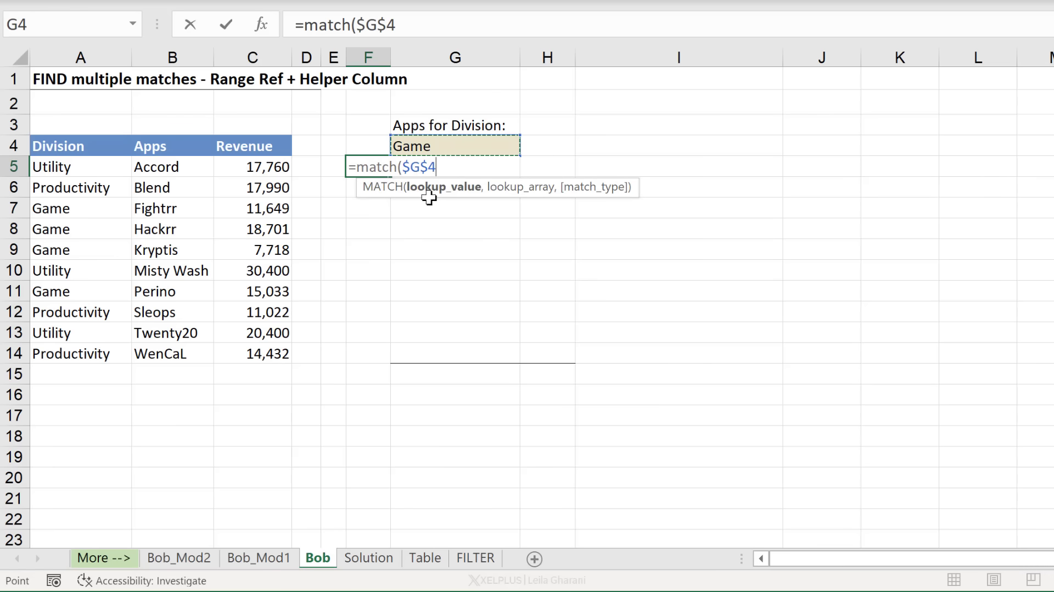
{"action": "type", "text": ","}
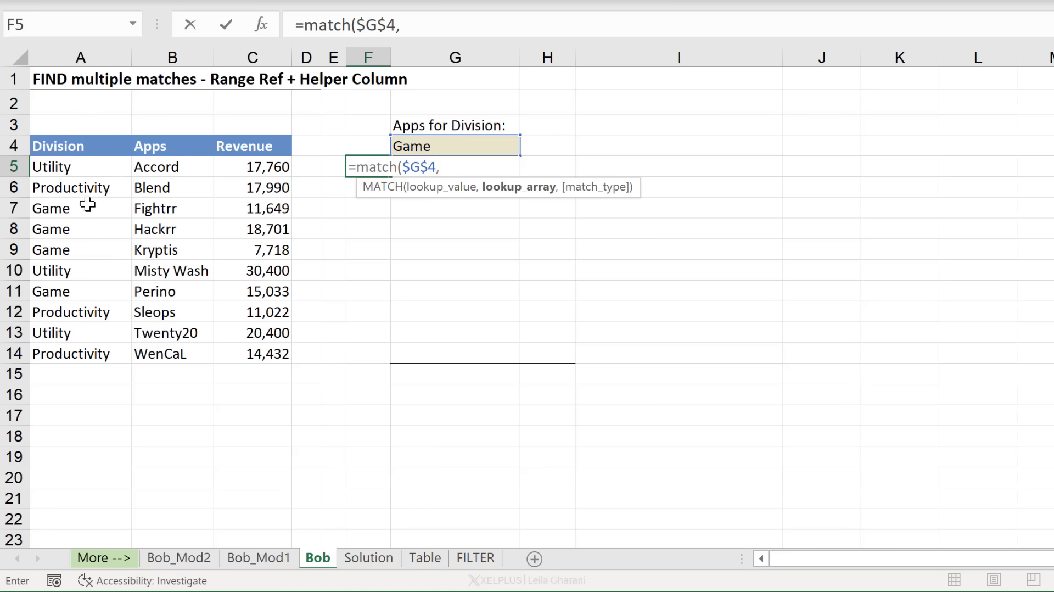
{"action": "left_click", "coordinate": [94, 59]}
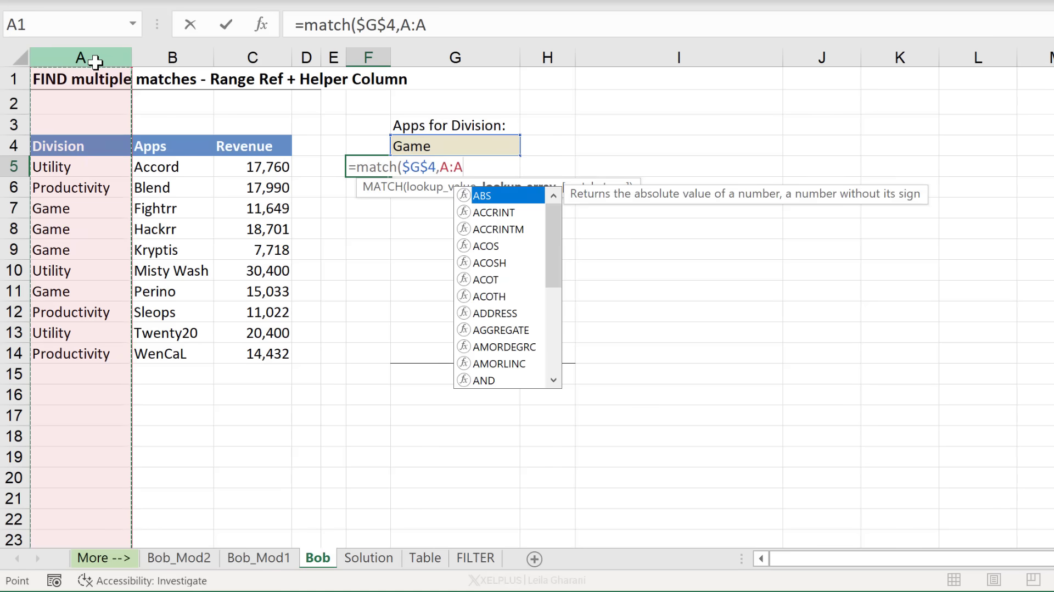
{"action": "left_click_drag", "start_coordinate": [91, 82], "coordinate": [100, 478]}
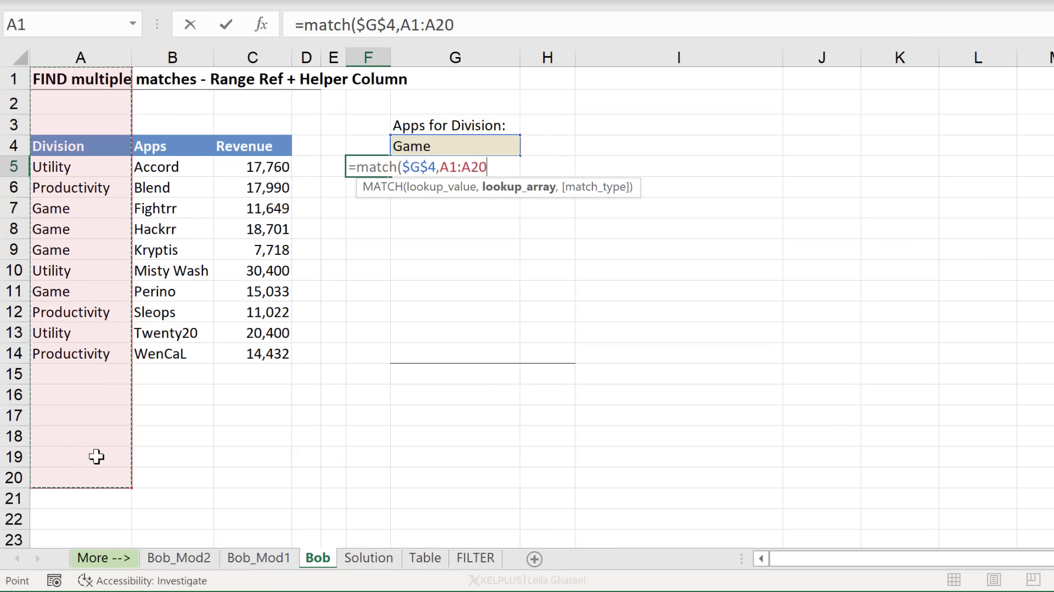
{"action": "type", "text": ","}
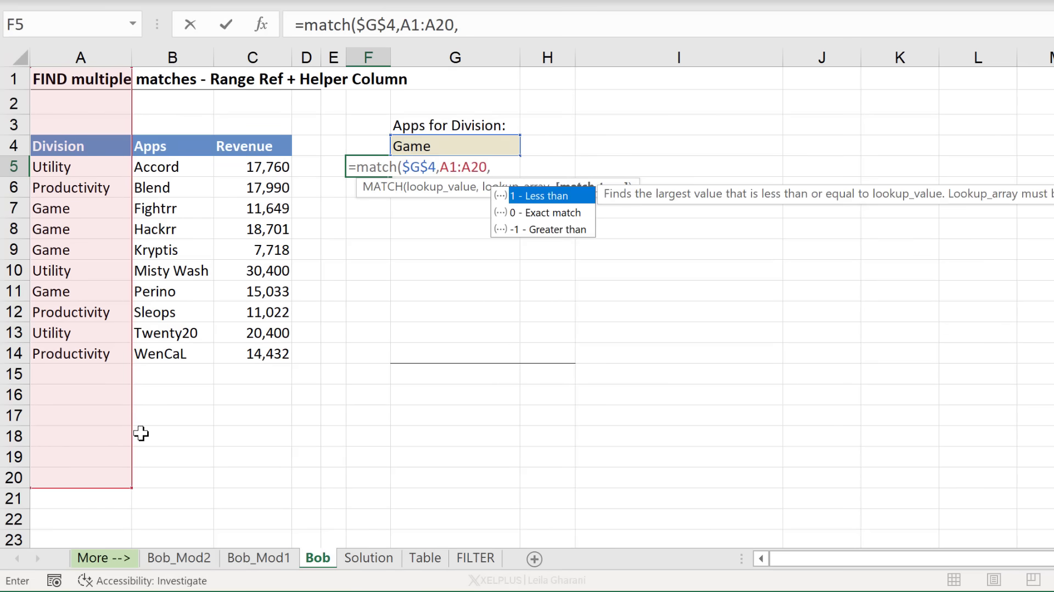
{"action": "type", "text": "0)"}
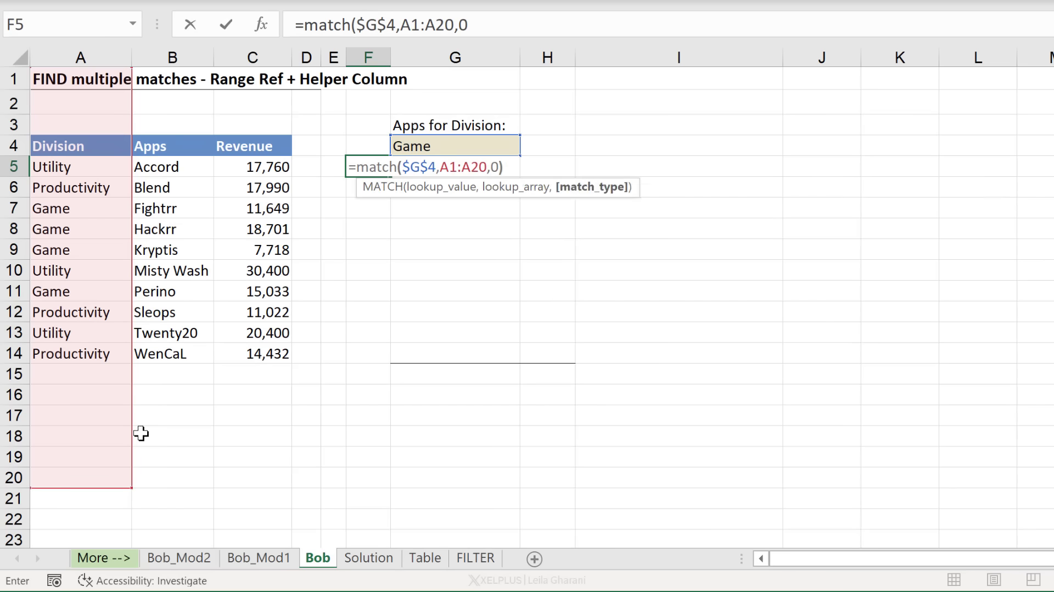
{"action": "key", "text": "Return"}
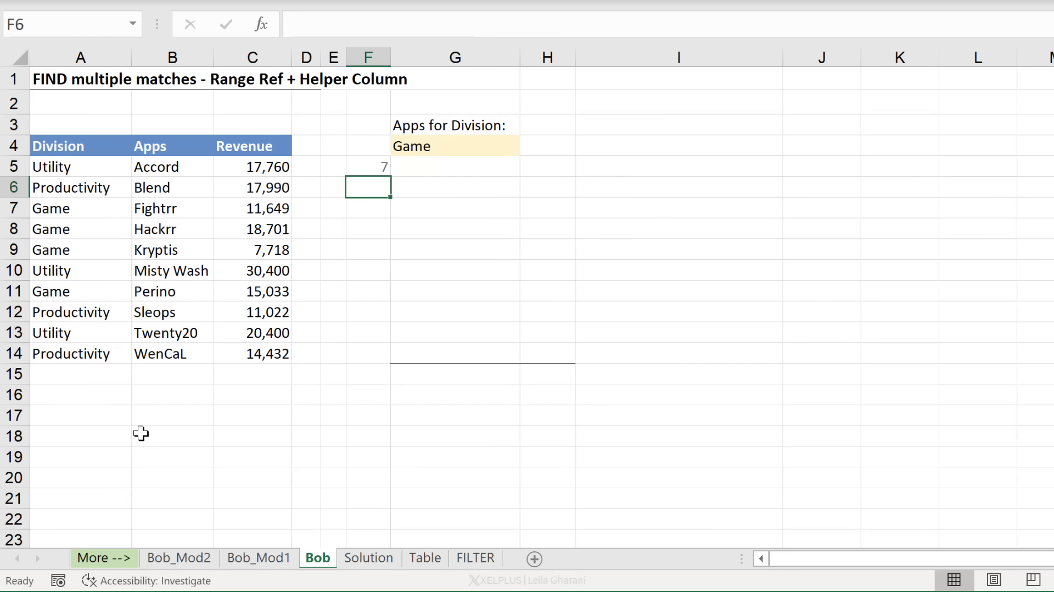
{"action": "left_click", "coordinate": [384, 171]}
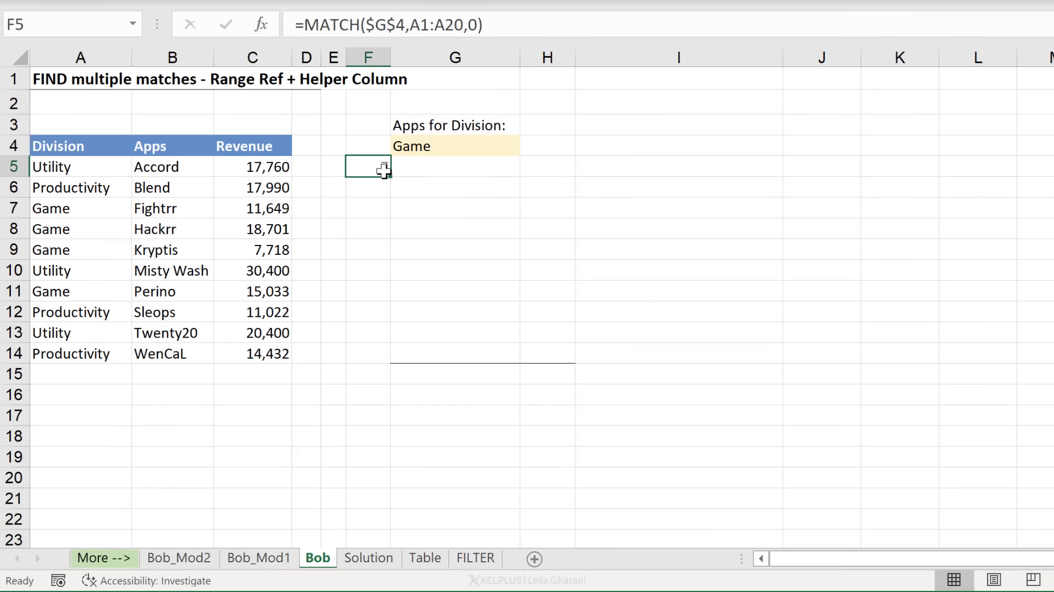
{"action": "left_click", "coordinate": [83, 213]}
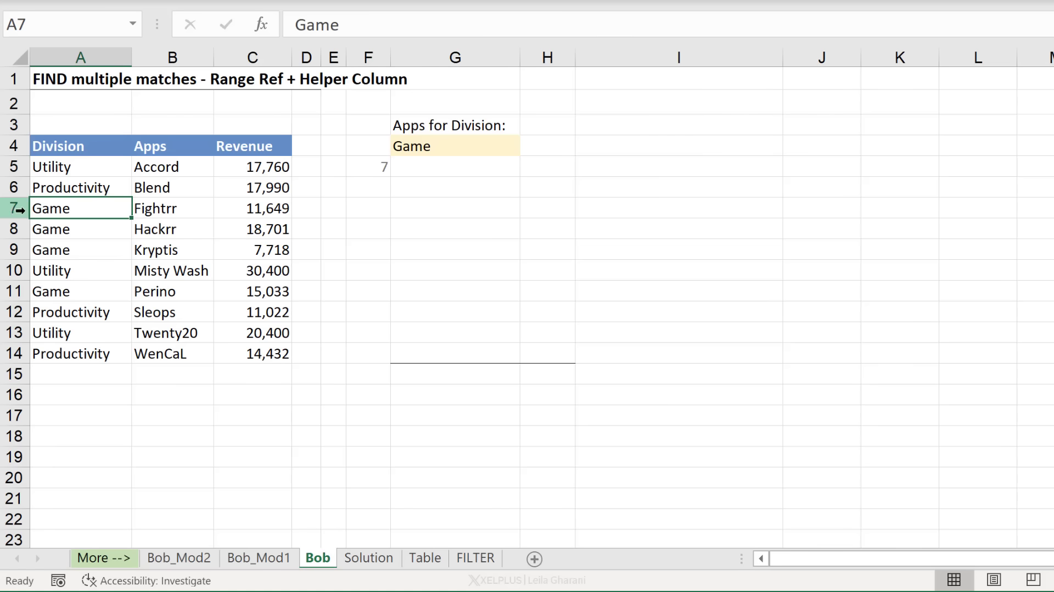
{"action": "left_click", "coordinate": [16, 207]}
{"action": "left_click", "coordinate": [79, 213]}
{"action": "left_click", "coordinate": [379, 170]}
{"action": "left_click_drag", "start_coordinate": [387, 196], "coordinate": [381, 212]}
{"action": "key", "text": "Down"}
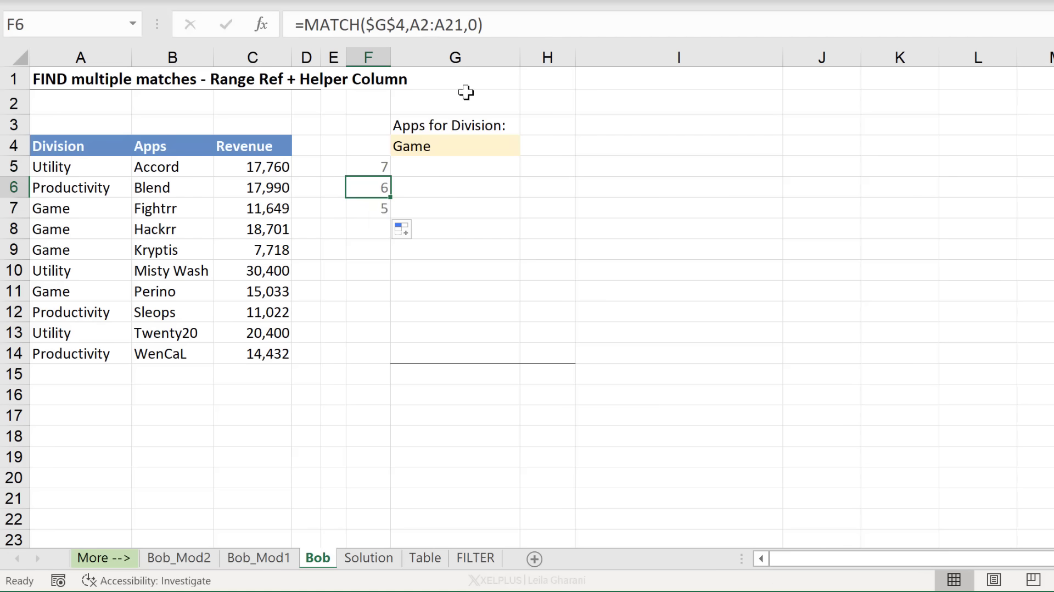
{"action": "left_click", "coordinate": [493, 24]}
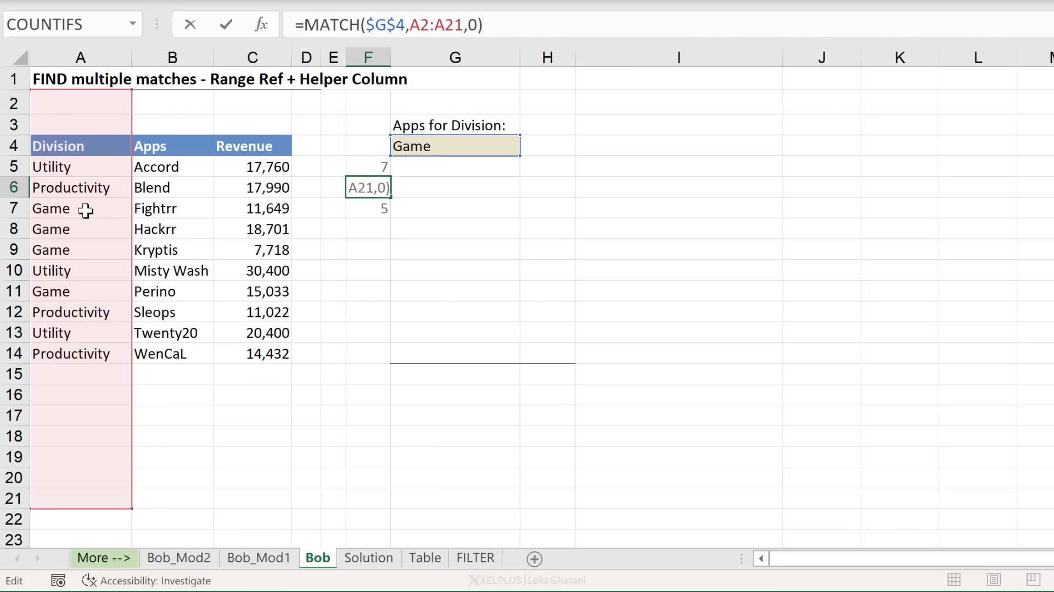
{"action": "key", "text": "Return"}
{"action": "left_click", "coordinate": [532, 24]}
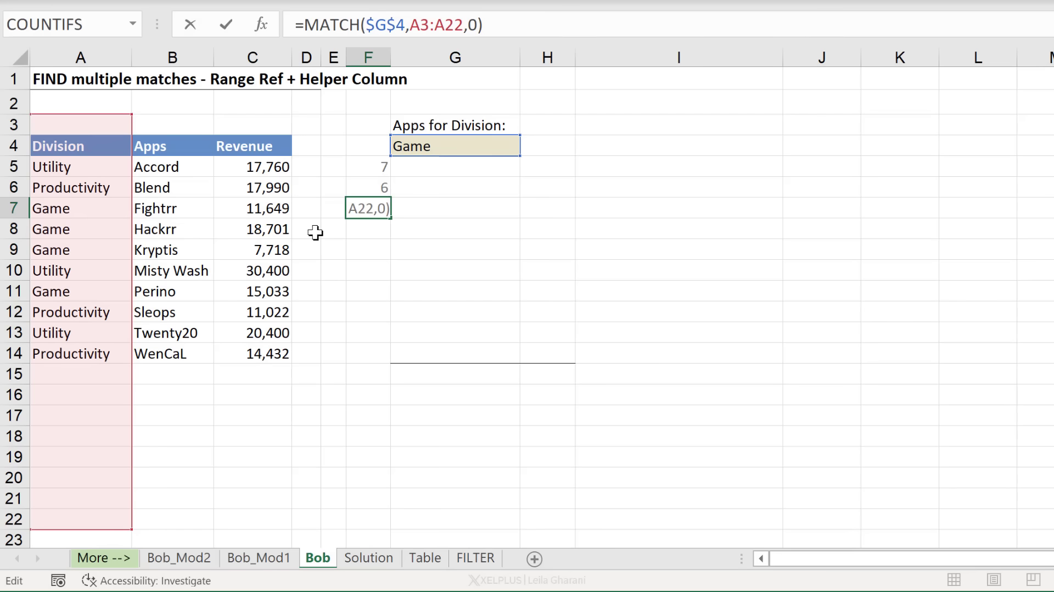
{"action": "key", "text": "Return"}
{"action": "left_click", "coordinate": [369, 167]}
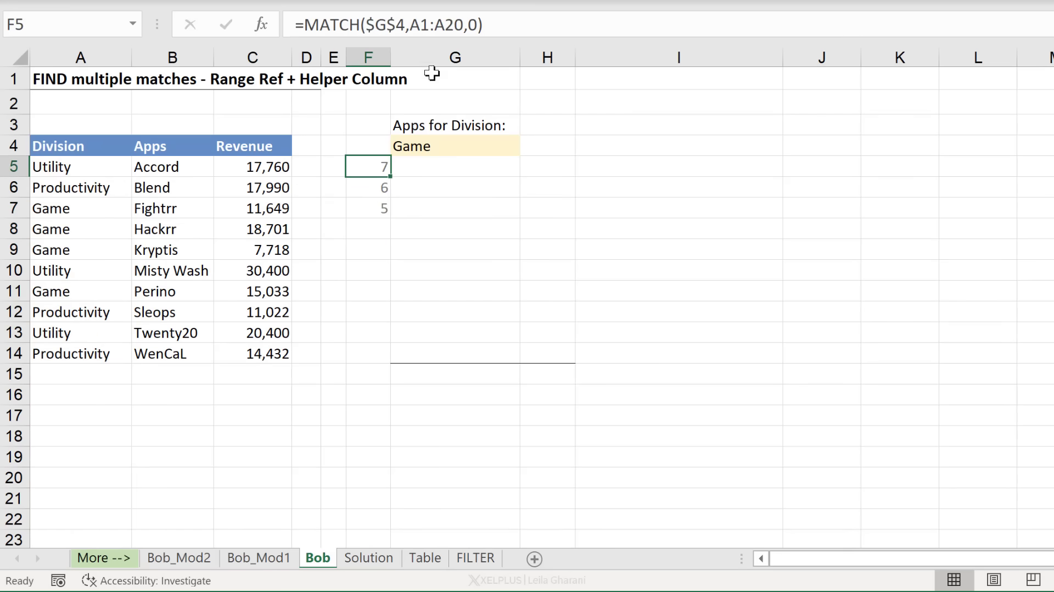
{"action": "left_click_drag", "start_coordinate": [420, 28], "coordinate": [446, 24]}
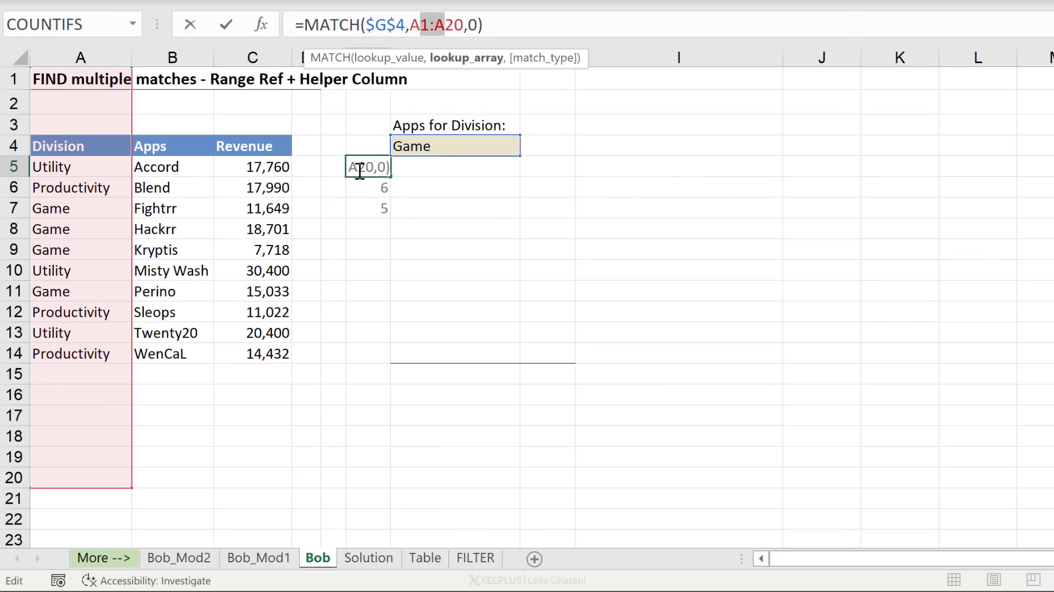
{"action": "key", "text": "Return"}
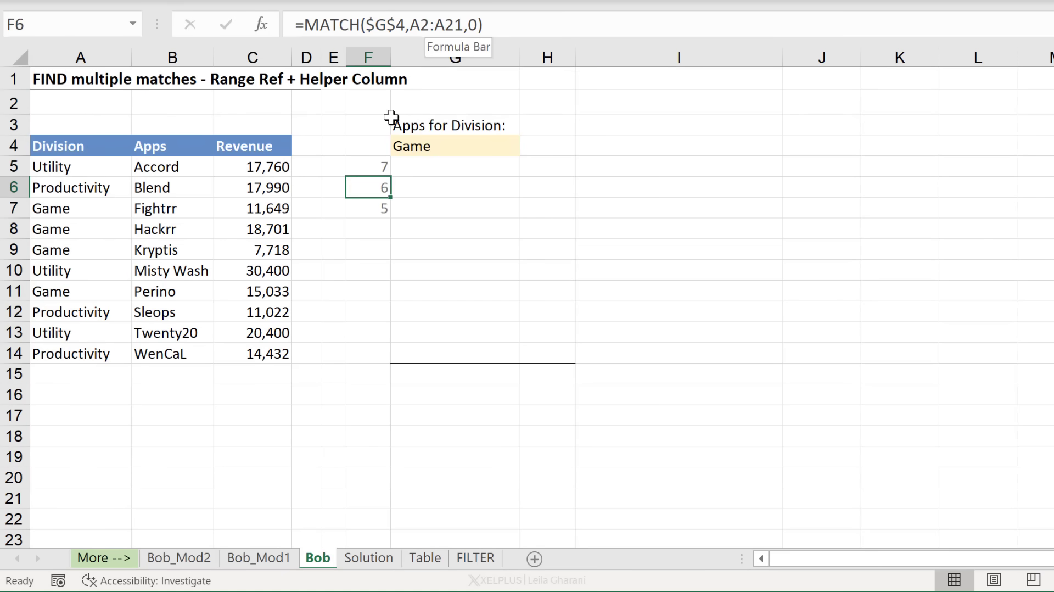
{"action": "left_click_drag", "start_coordinate": [361, 198], "coordinate": [353, 283]}
Replace A1:A20 in F5's MATCH with OFFSET($A$1,0,,1000), still returning 7.
{"action": "key", "text": "Delete"}
{"action": "left_click", "coordinate": [368, 165]}
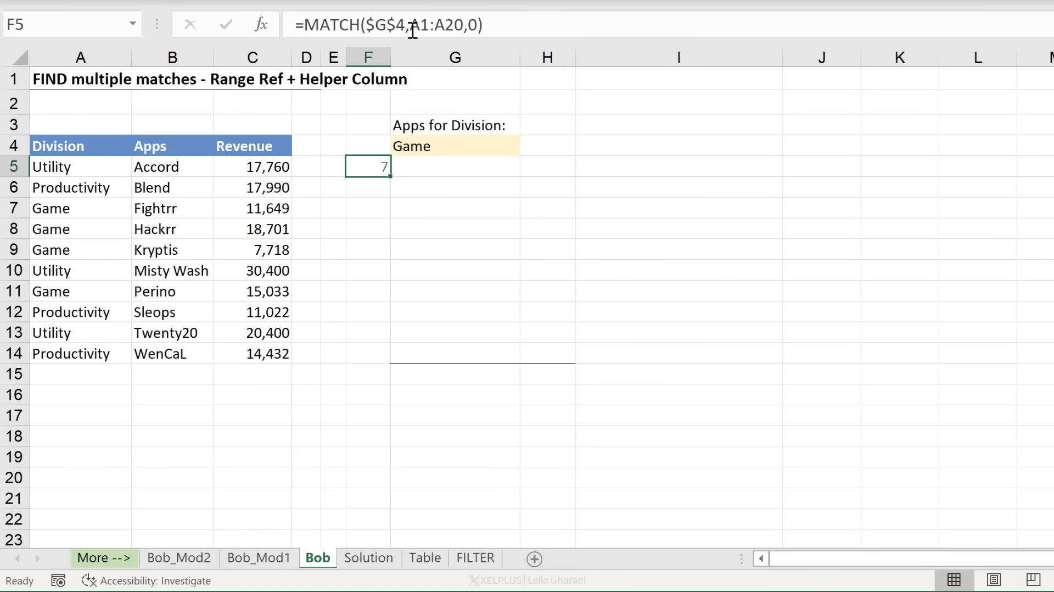
{"action": "left_click_drag", "start_coordinate": [413, 25], "coordinate": [464, 25]}
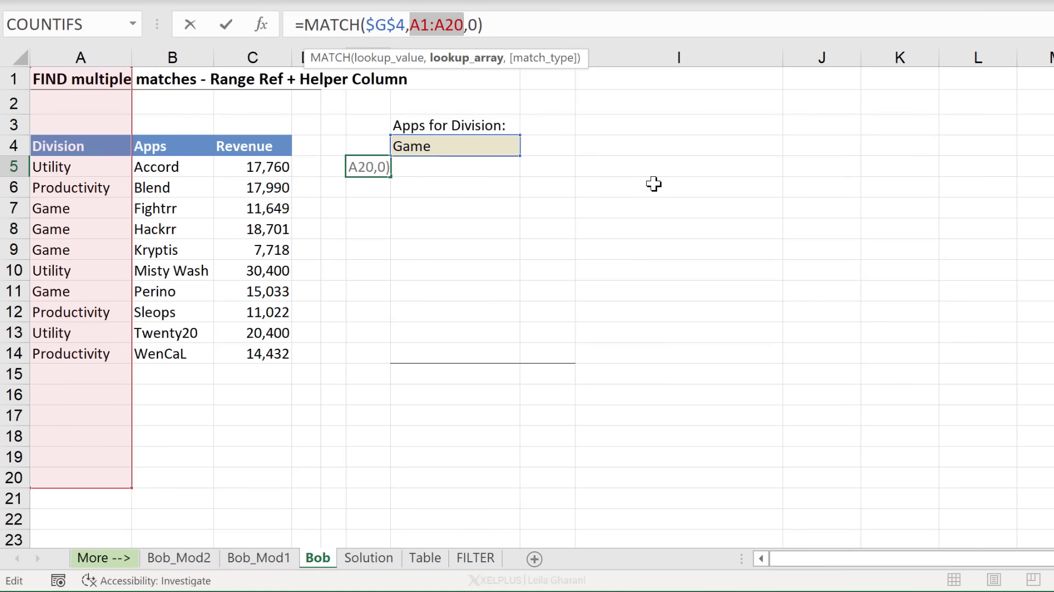
{"action": "type", "text": "offset("}
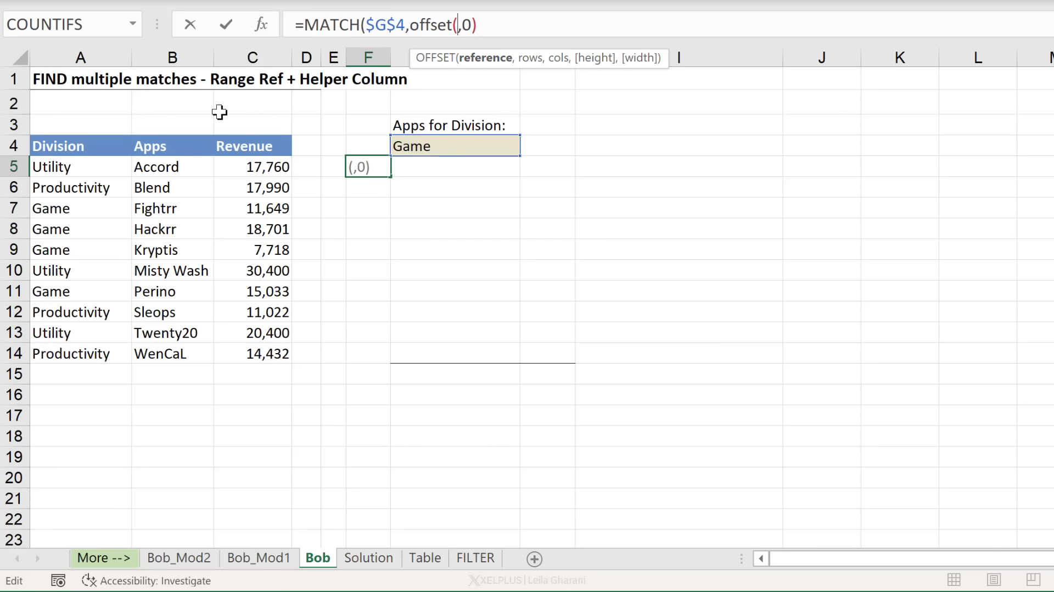
{"action": "left_click", "coordinate": [78, 77]}
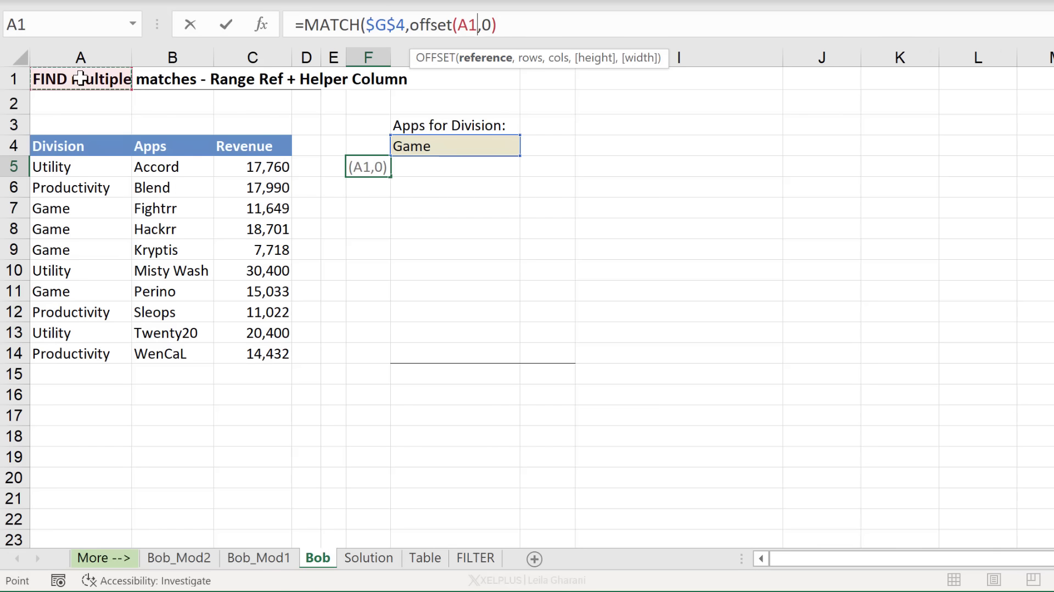
{"action": "key", "text": "F4"}
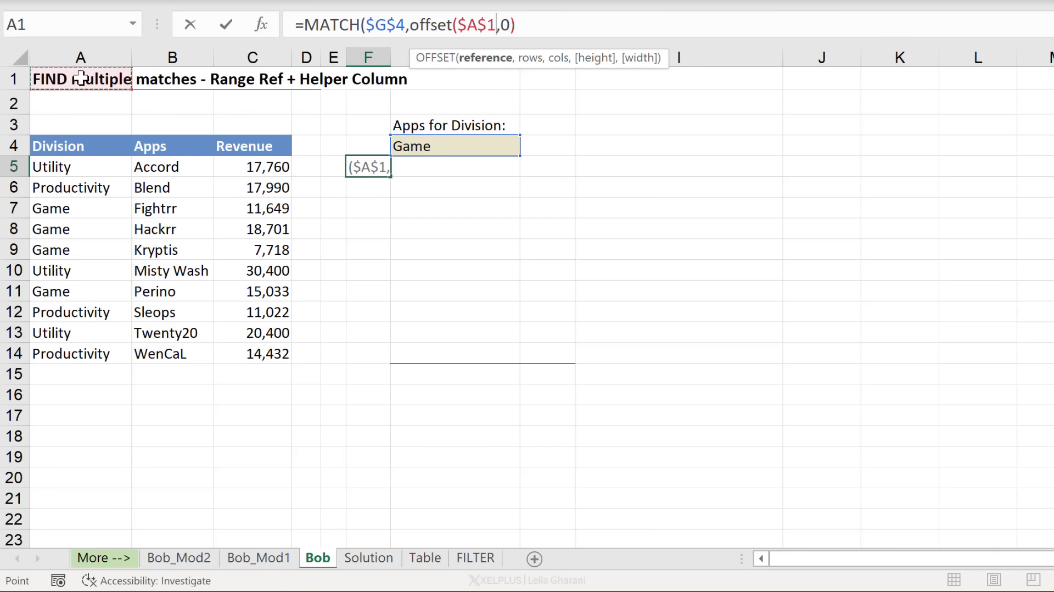
{"action": "type", "text": ","}
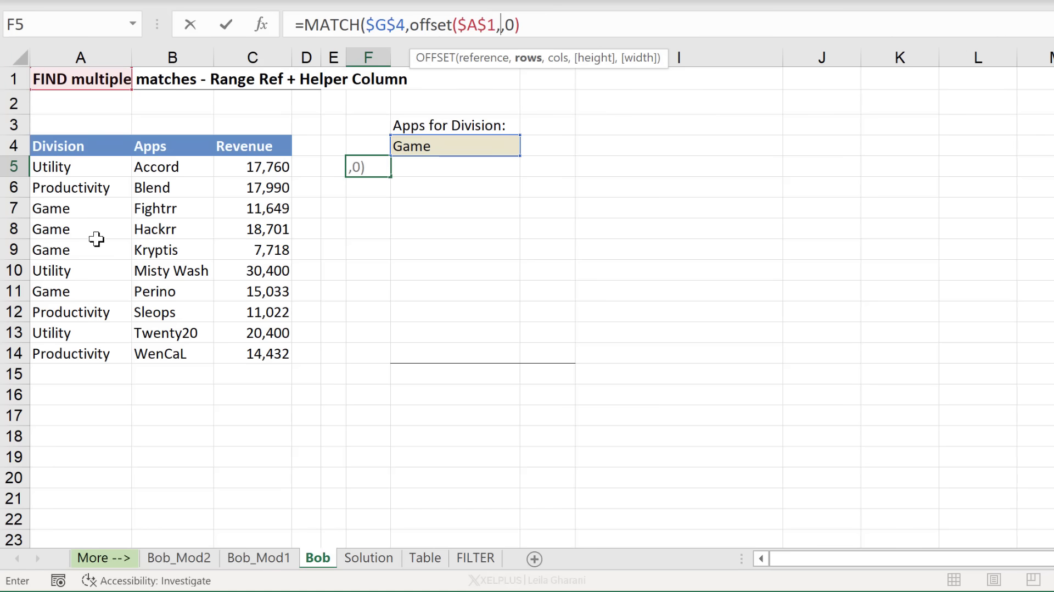
{"action": "type", "text": "0"}
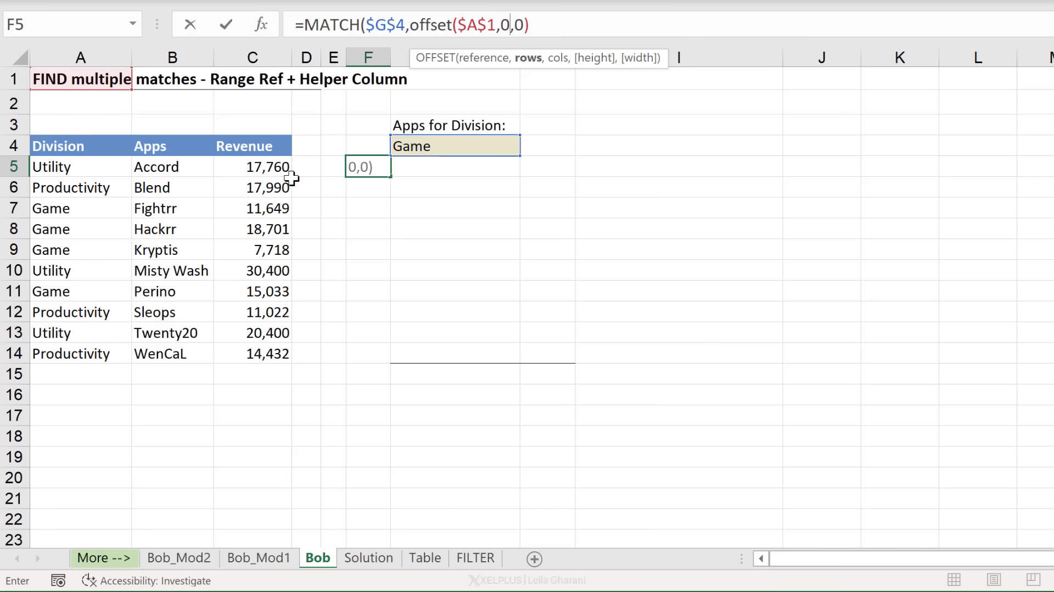
{"action": "type", "text": ","}
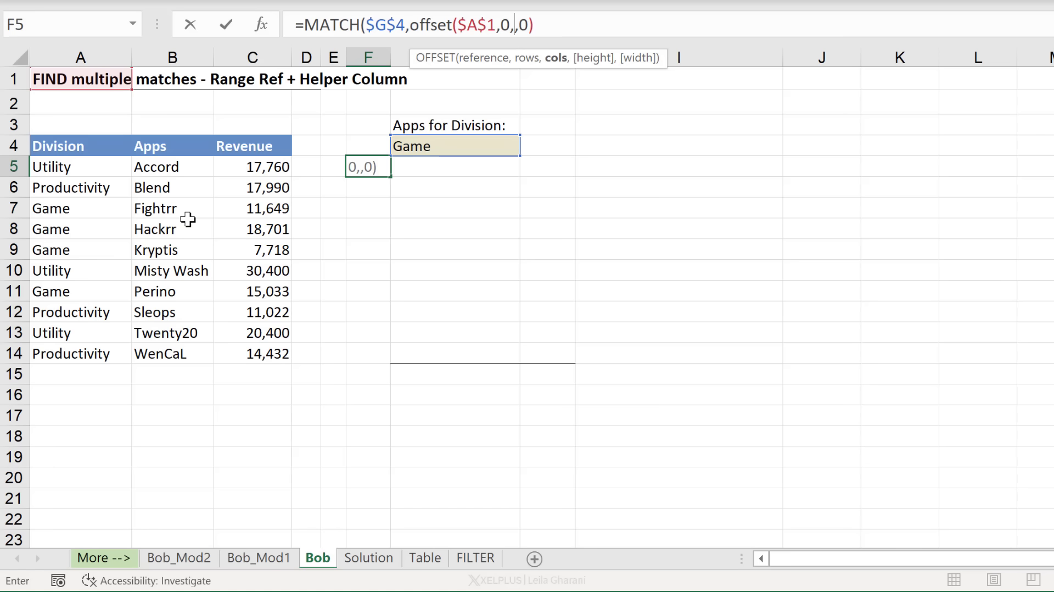
{"action": "type", "text": ","}
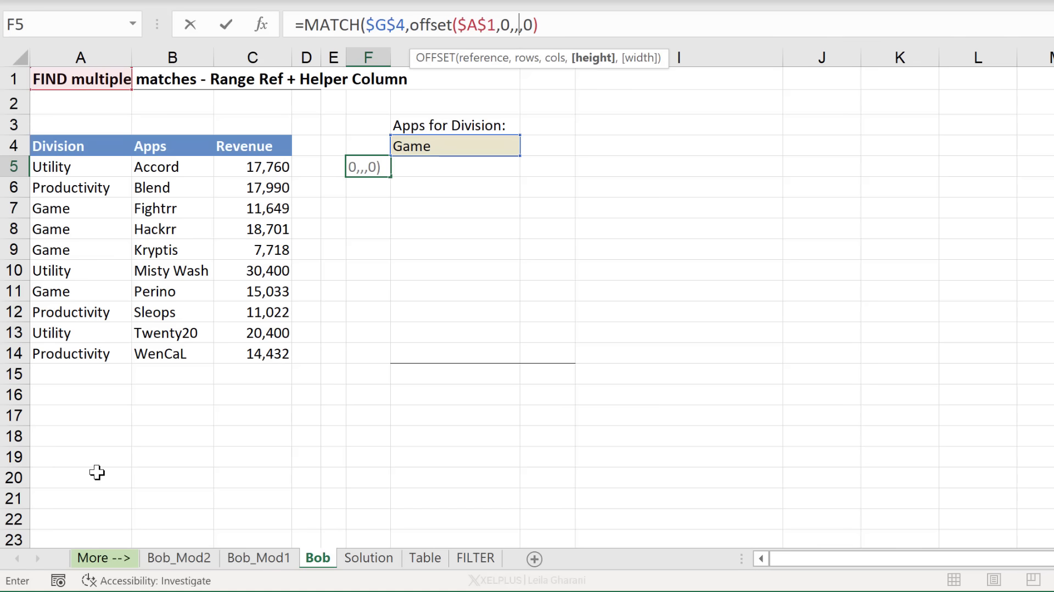
{"action": "type", "text": ","}
{"action": "key", "text": "Left"}
{"action": "type", "text": "1000"}
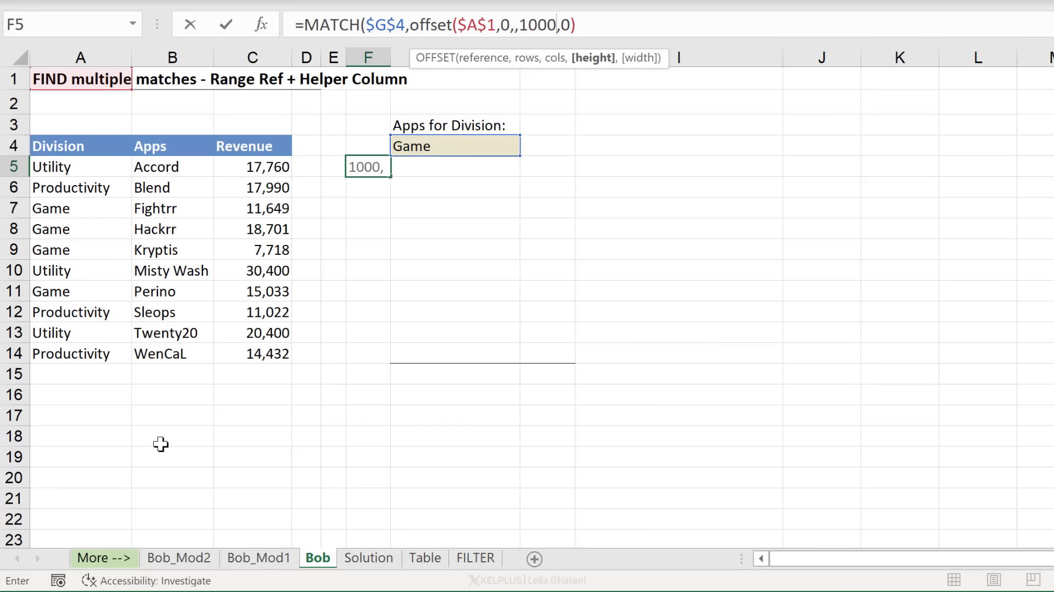
{"action": "left_click", "coordinate": [552, 21]}
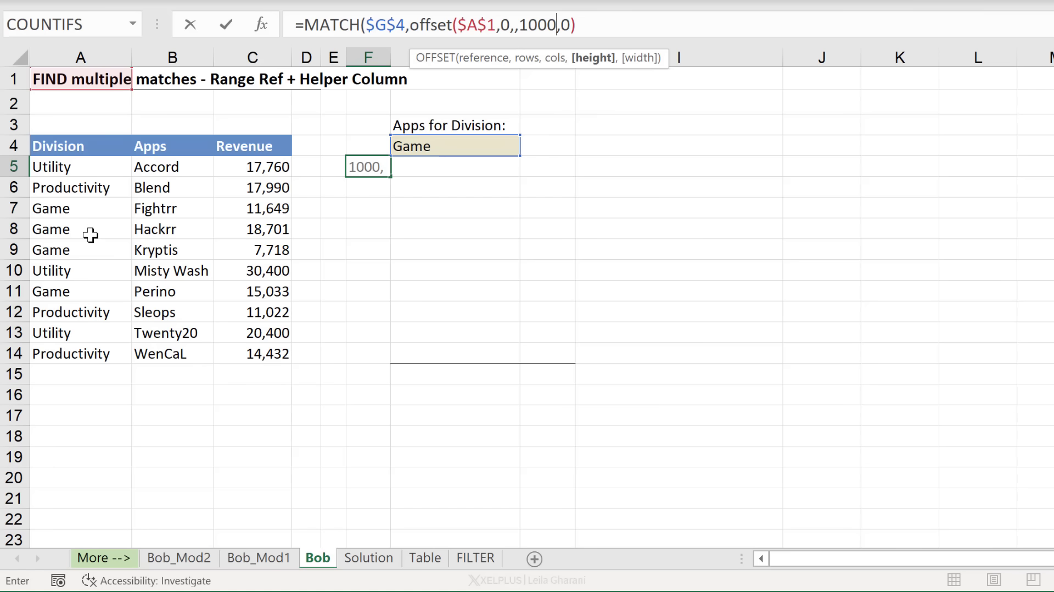
{"action": "type", "text": ")"}
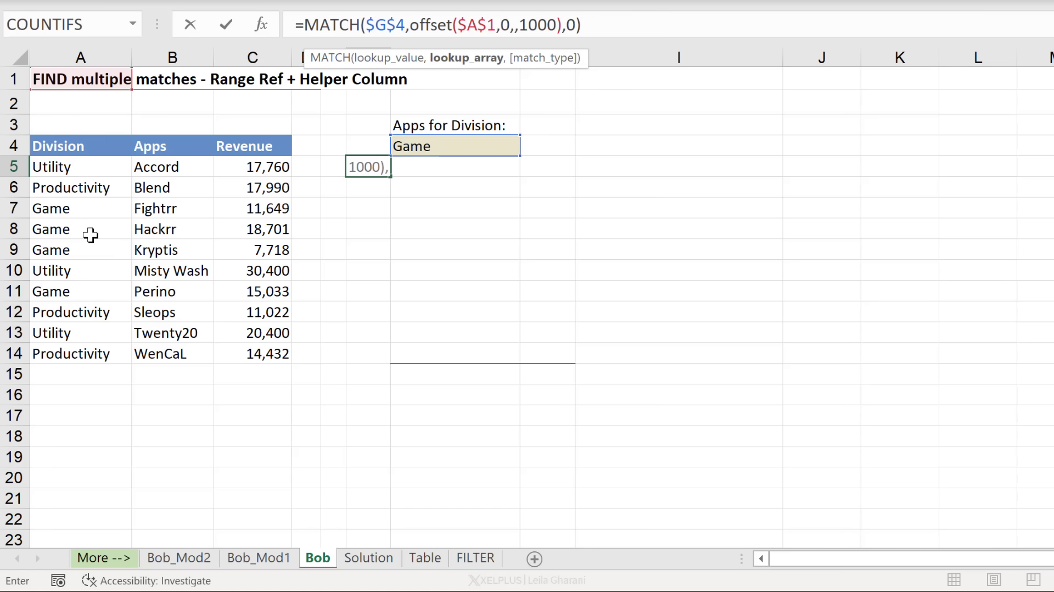
{"action": "key", "text": "Return"}
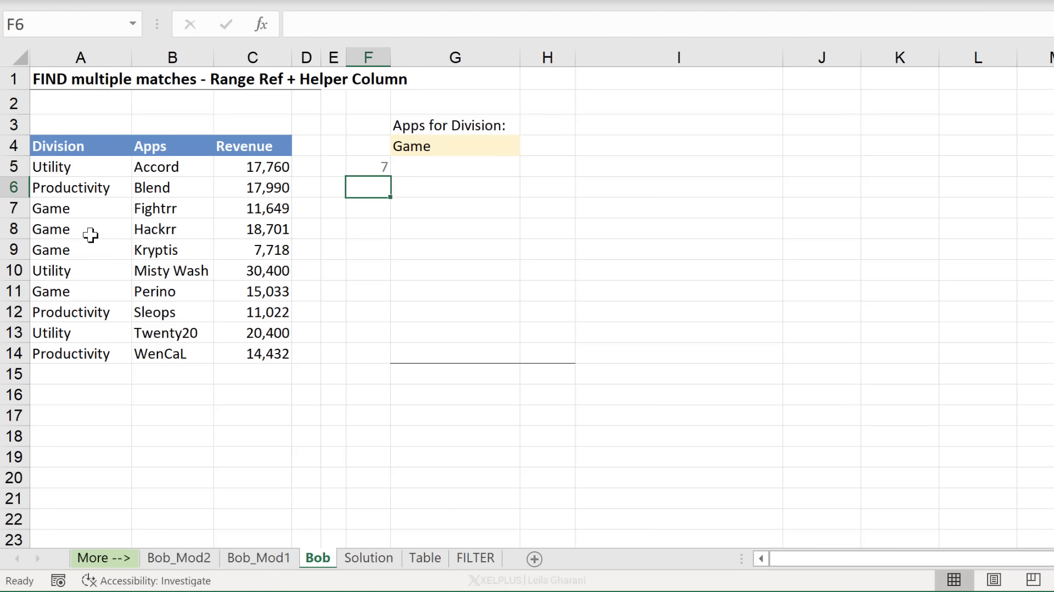
Fill F5's OFFSET-based match formula down to F7, where each copy returns 7.
{"action": "key", "text": "Up"}
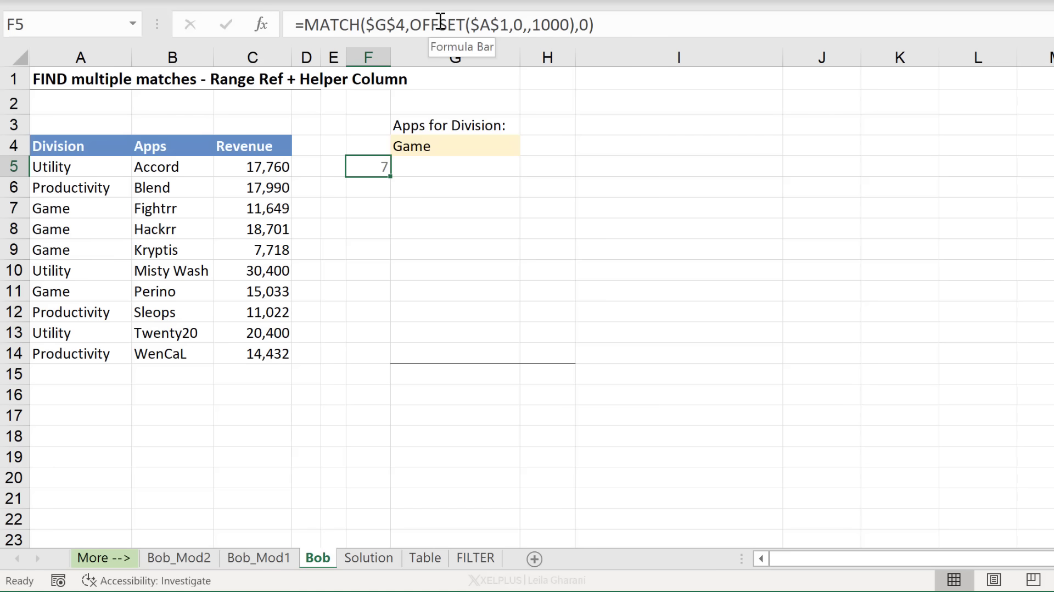
{"action": "left_click_drag", "start_coordinate": [390, 176], "coordinate": [385, 214]}
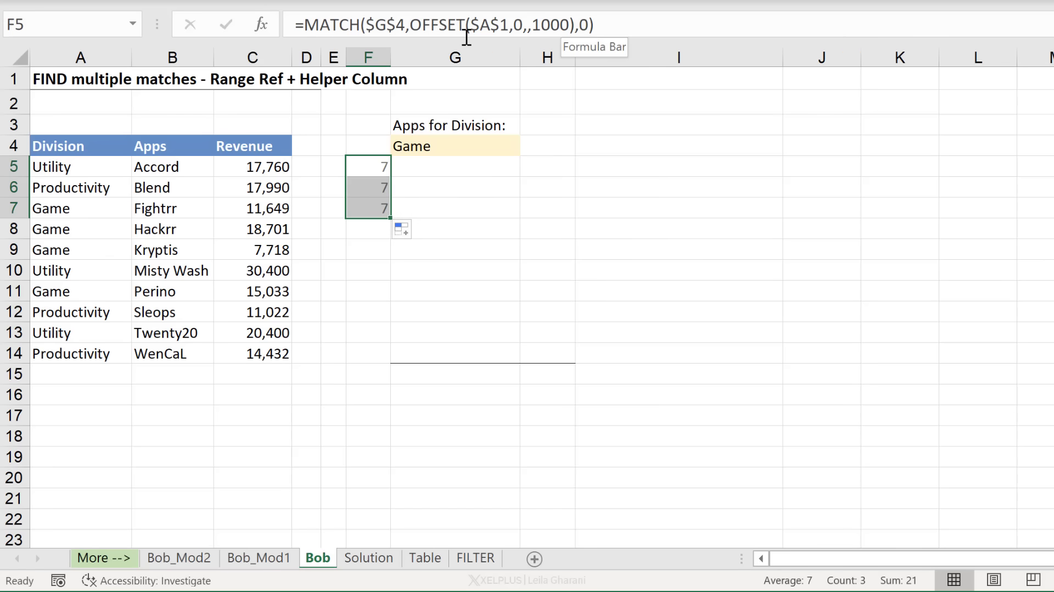
{"action": "left_click", "coordinate": [377, 166]}
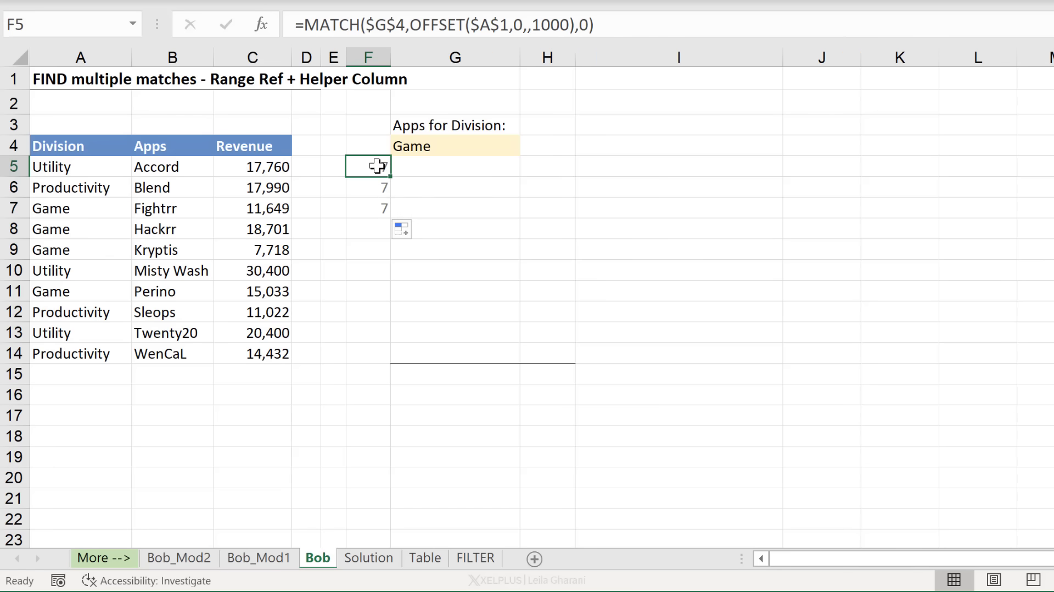
{"action": "left_click", "coordinate": [523, 25]}
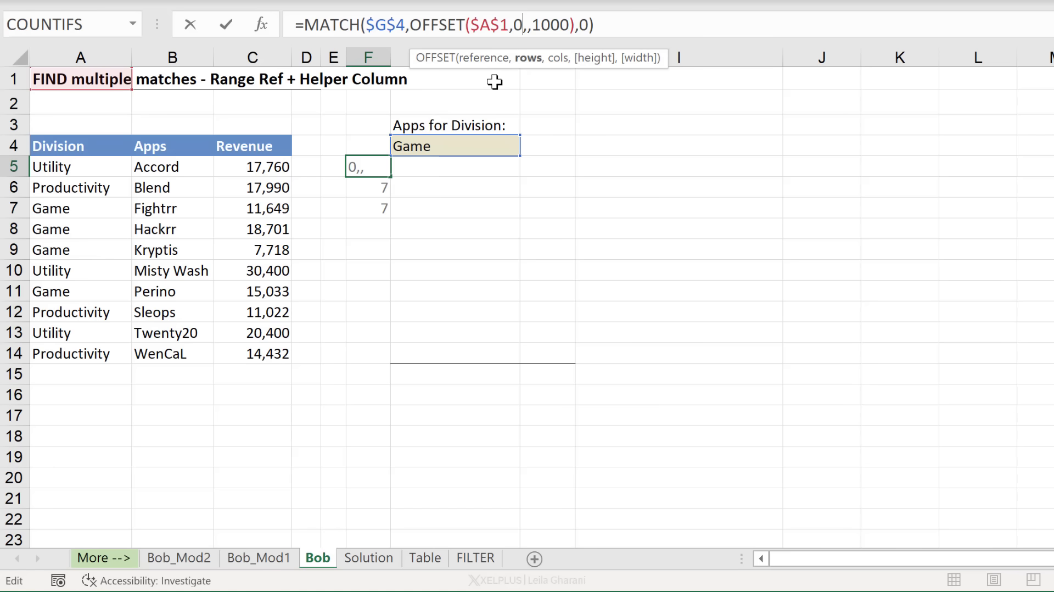
Change the OFFSET row argument in F5 from 0 to cell F4.
{"action": "key", "text": "BackSpace"}
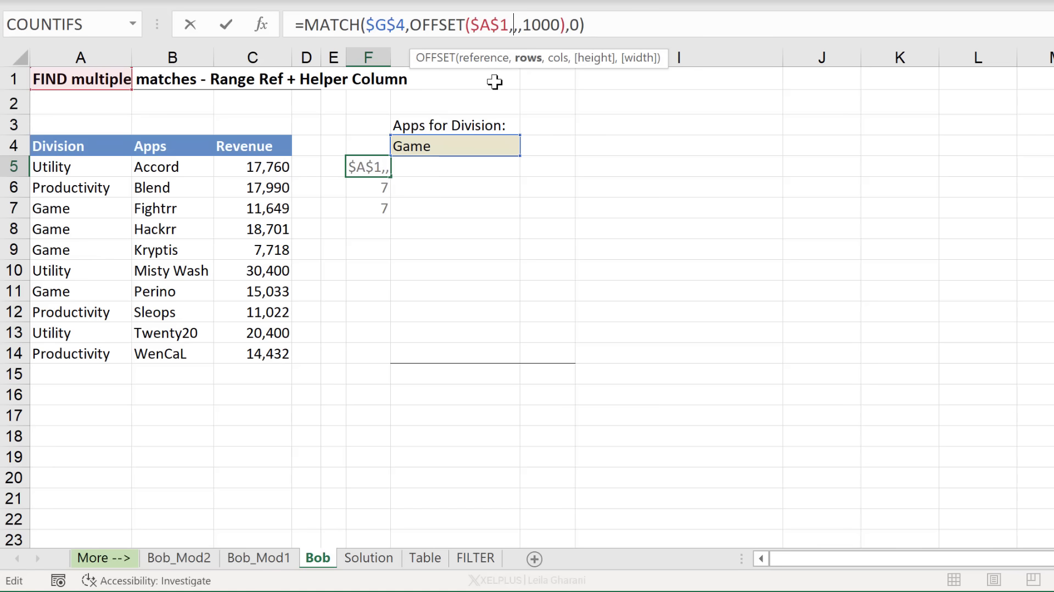
{"action": "left_click", "coordinate": [361, 143]}
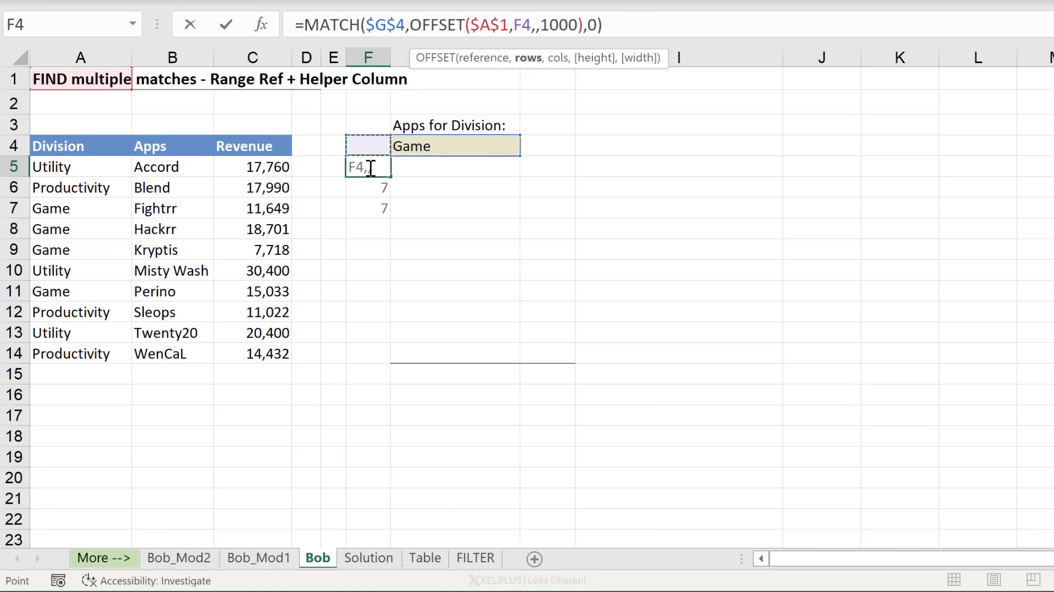
{"action": "left_click", "coordinate": [628, 24]}
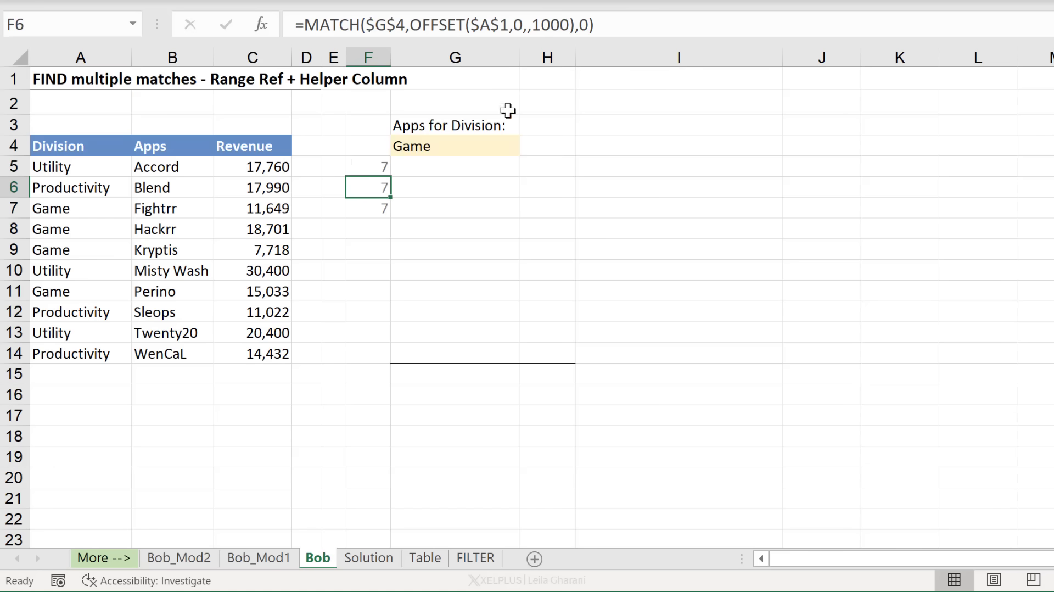
{"action": "left_click", "coordinate": [372, 165]}
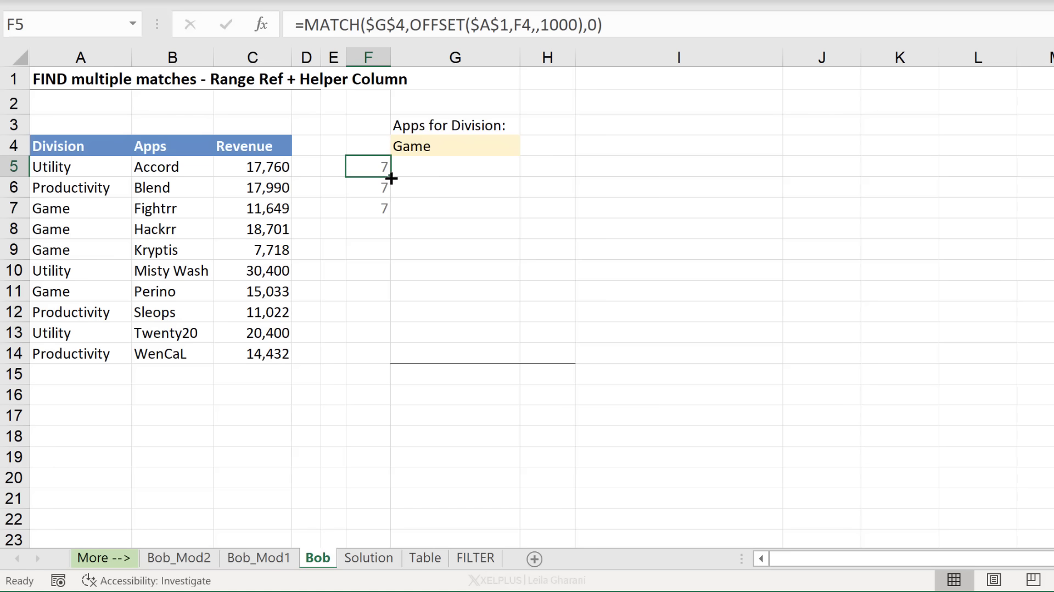
Fill the F4-offset formula down to F7, giving 7, 1 and 6, and inspect F6's references.
{"action": "left_click_drag", "start_coordinate": [391, 178], "coordinate": [381, 214]}
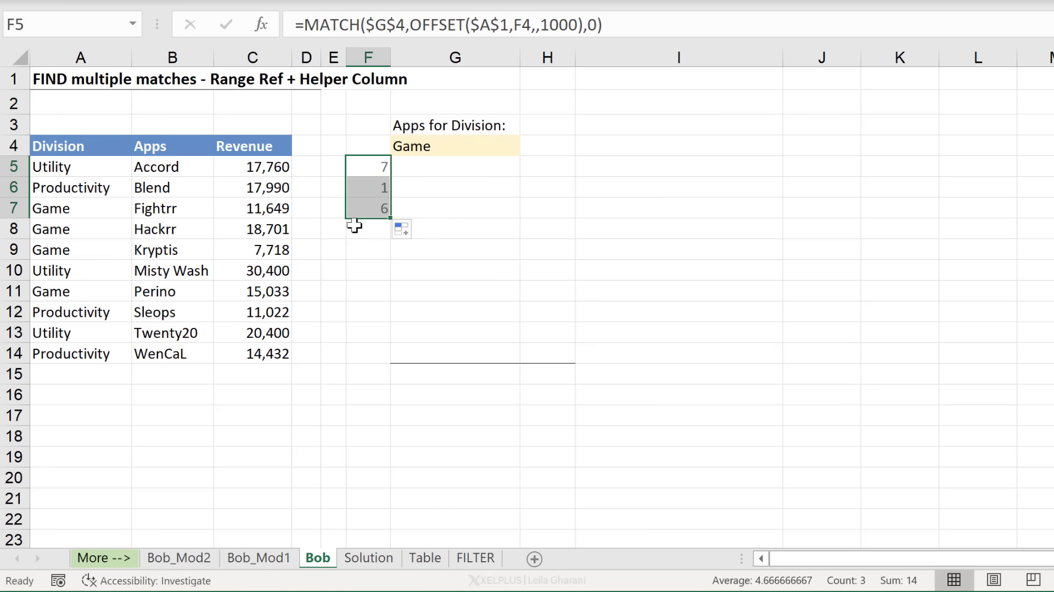
{"action": "left_click", "coordinate": [366, 188]}
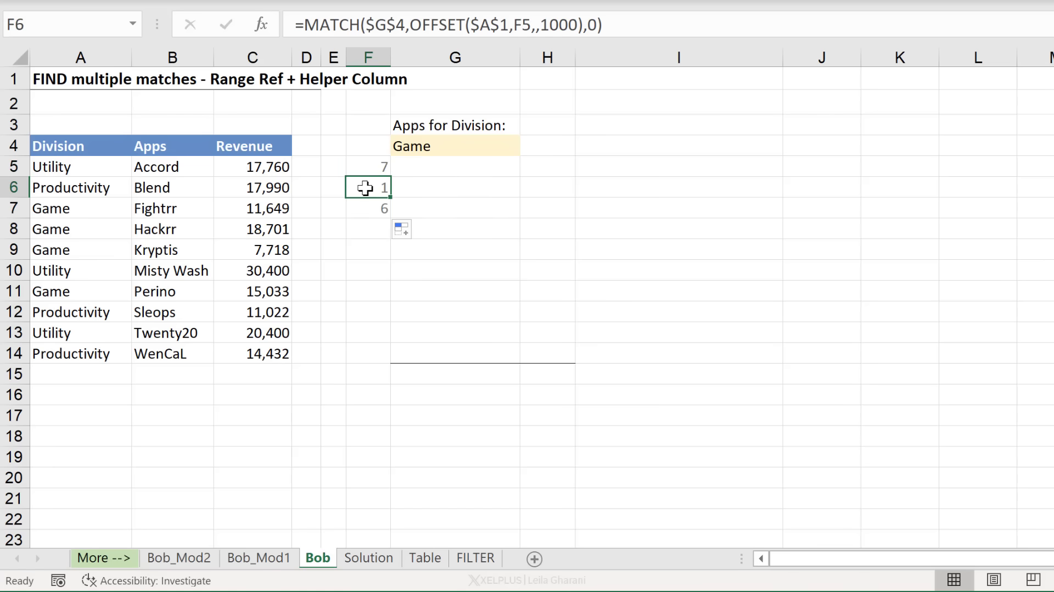
{"action": "left_click", "coordinate": [367, 209]}
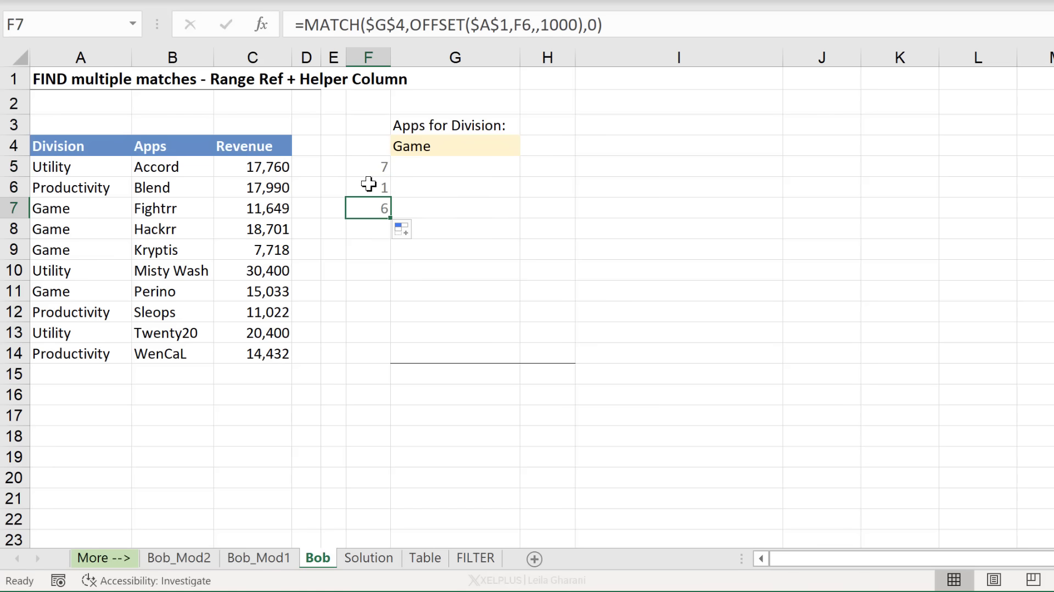
{"action": "left_click", "coordinate": [368, 185]}
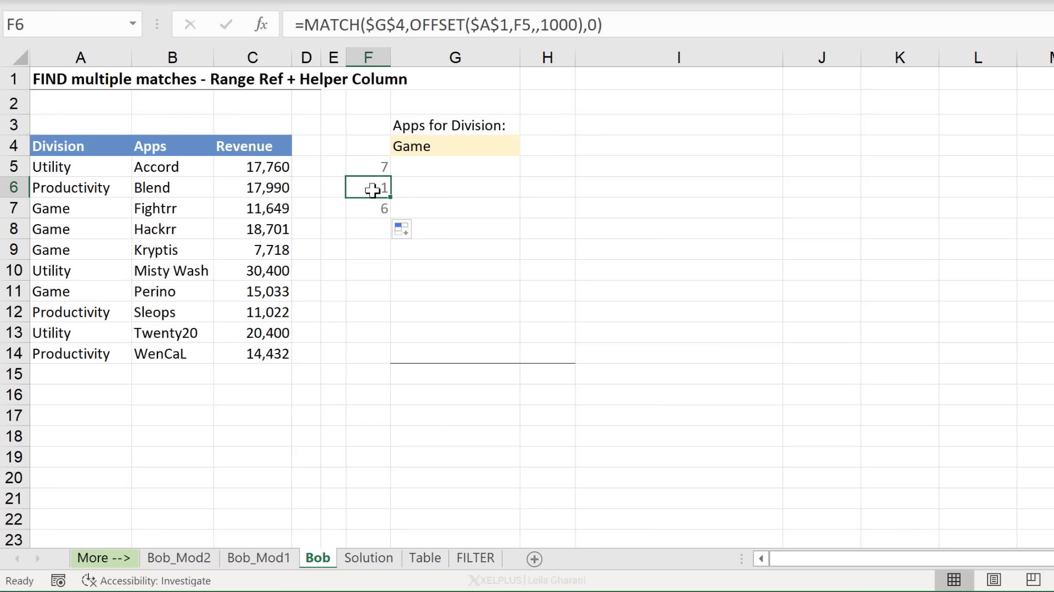
{"action": "left_click", "coordinate": [640, 22]}
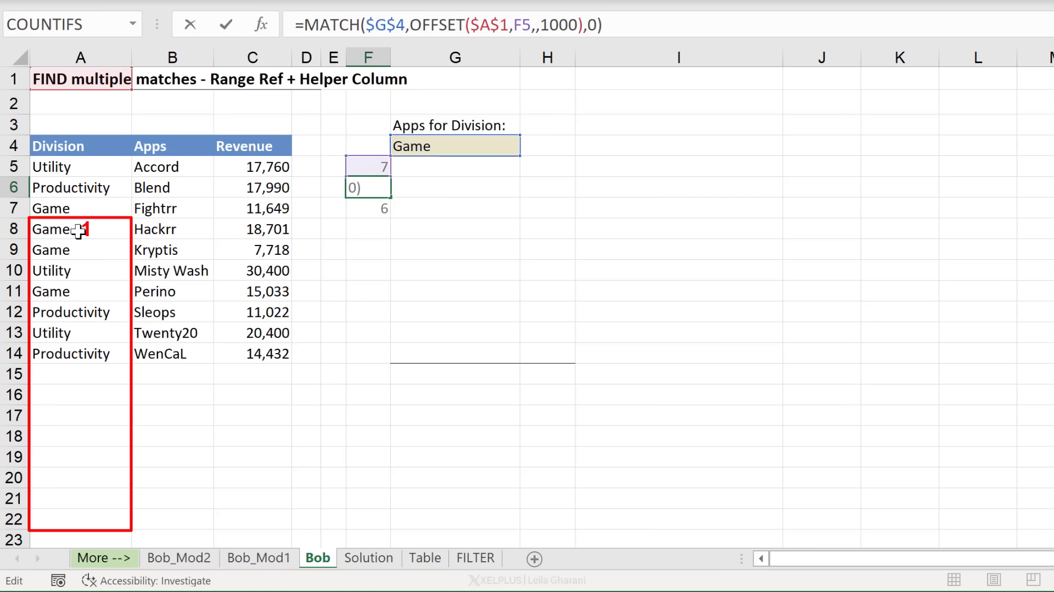
{"action": "key", "text": "Return"}
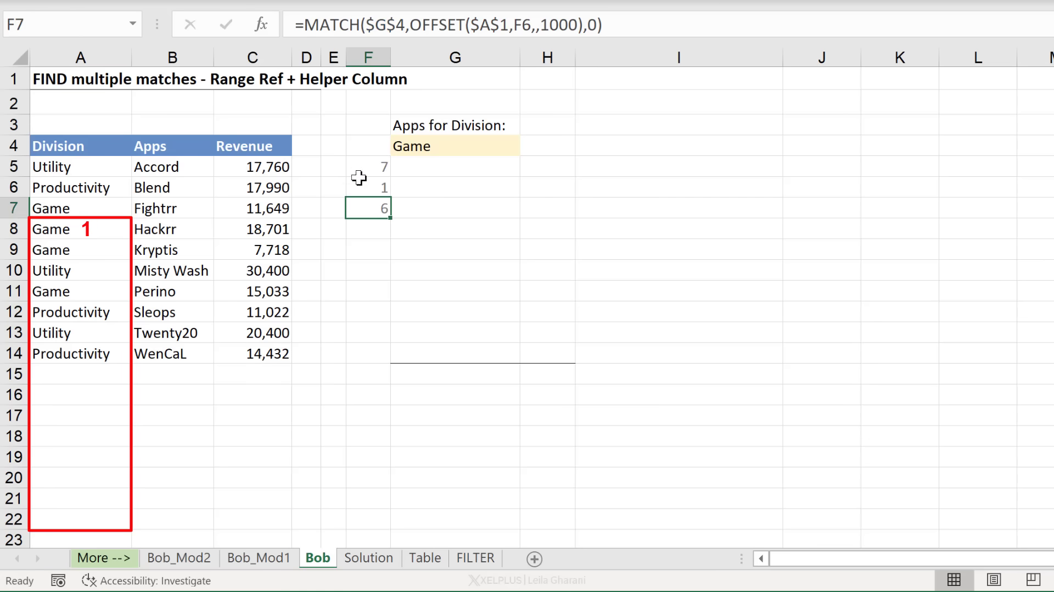
{"action": "left_click", "coordinate": [360, 165]}
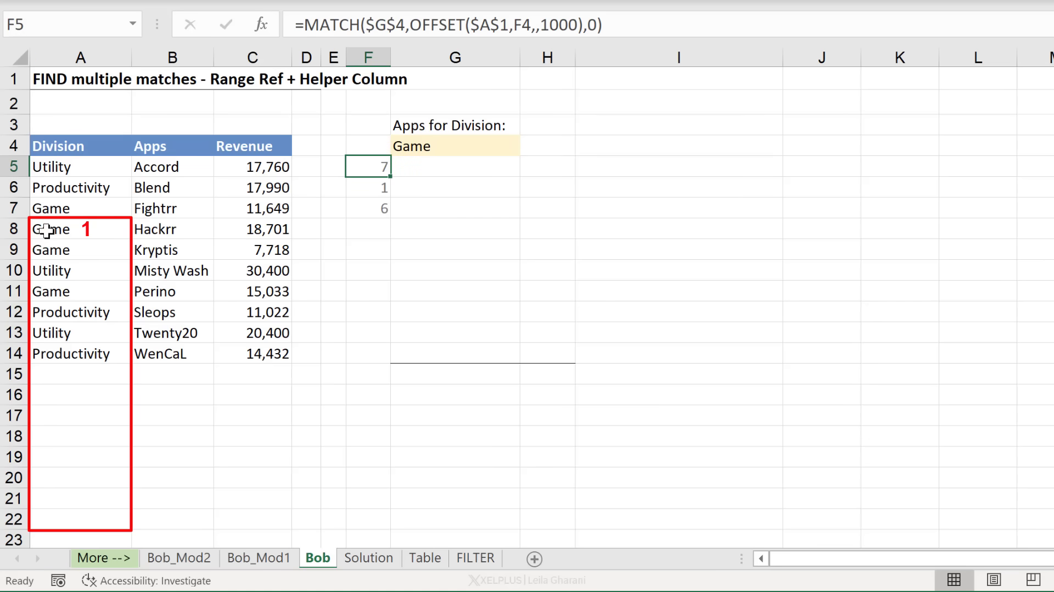
{"action": "left_click", "coordinate": [364, 188]}
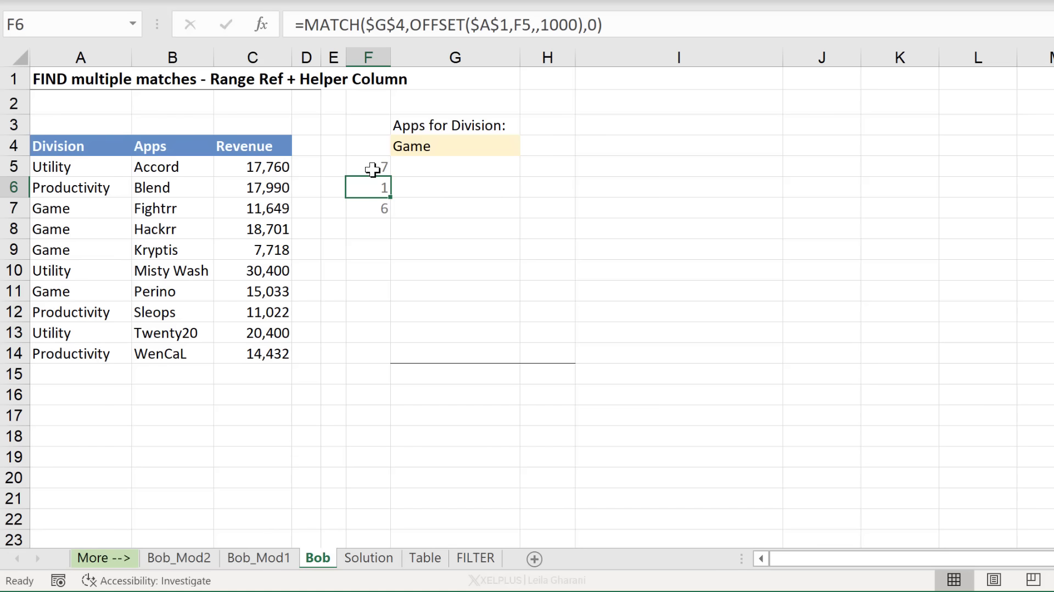
{"action": "left_click", "coordinate": [366, 163]}
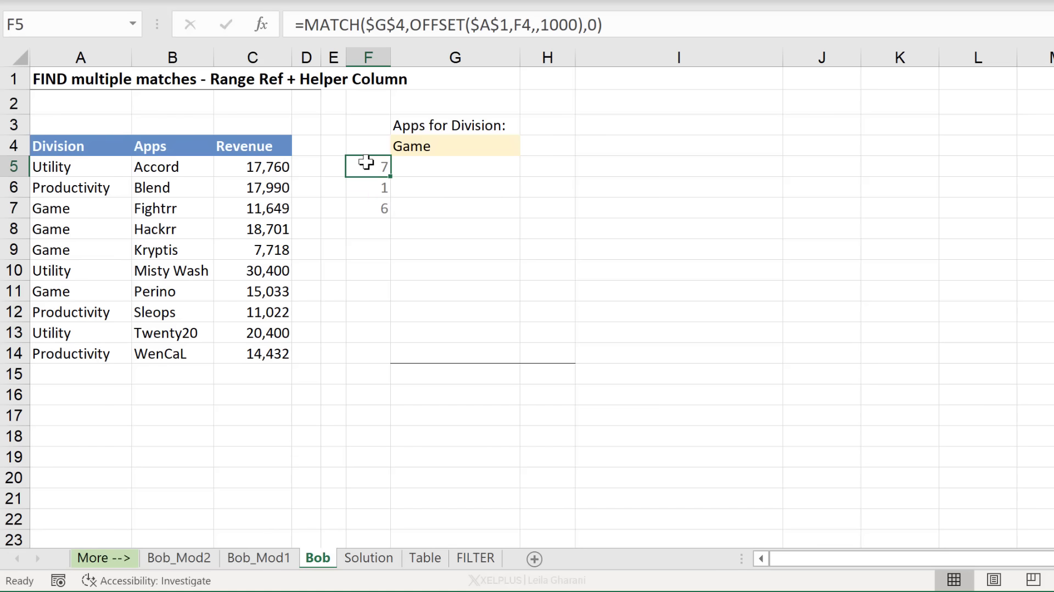
Append +F4 to F5's MATCH formula and fill it down to F7.
{"action": "left_click", "coordinate": [659, 24]}
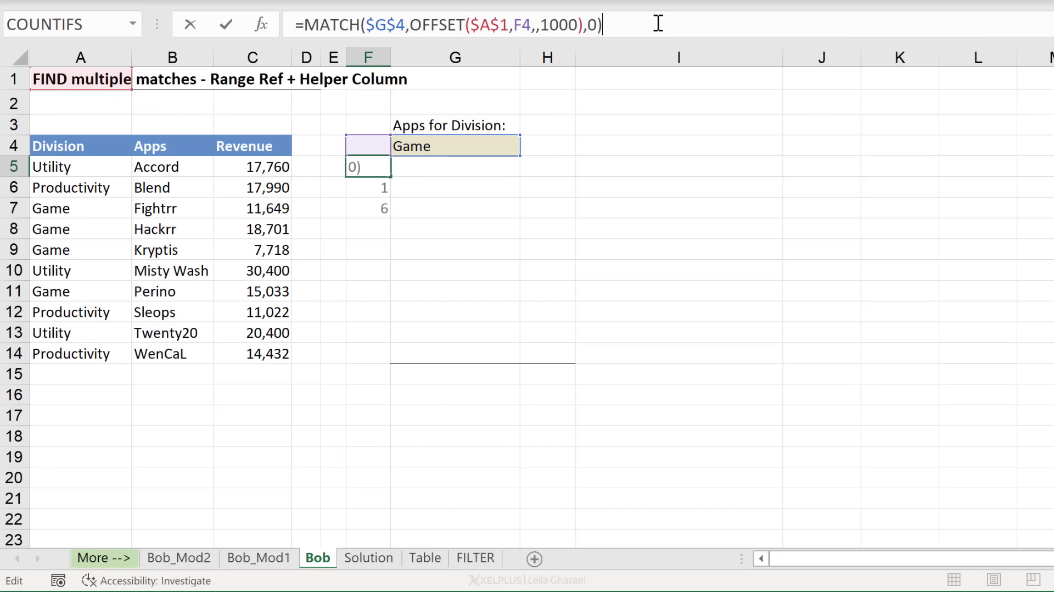
{"action": "type", "text": "+"}
{"action": "left_click", "coordinate": [356, 146]}
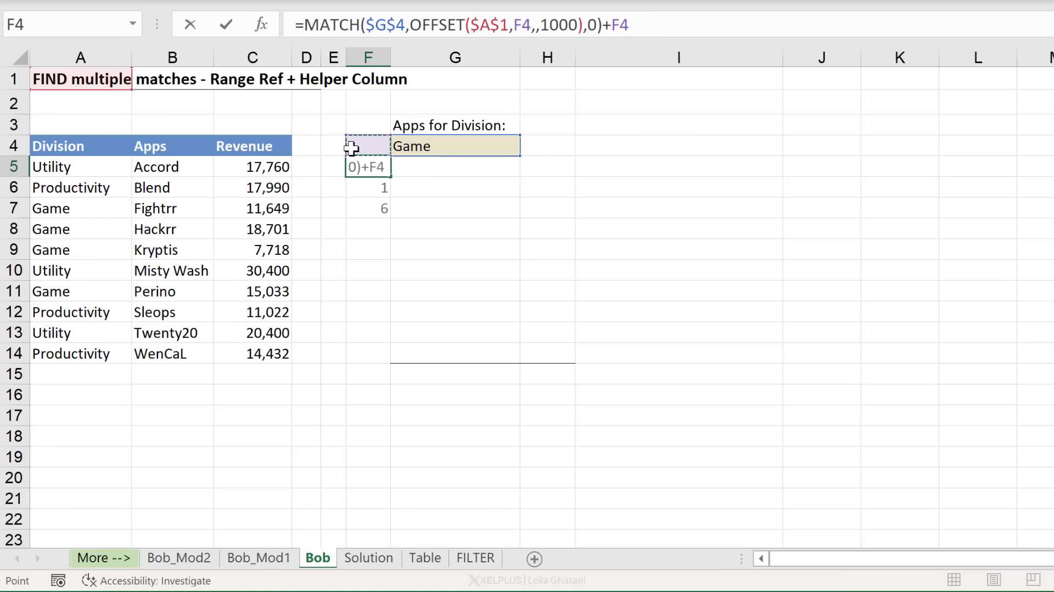
{"action": "key", "text": "Return"}
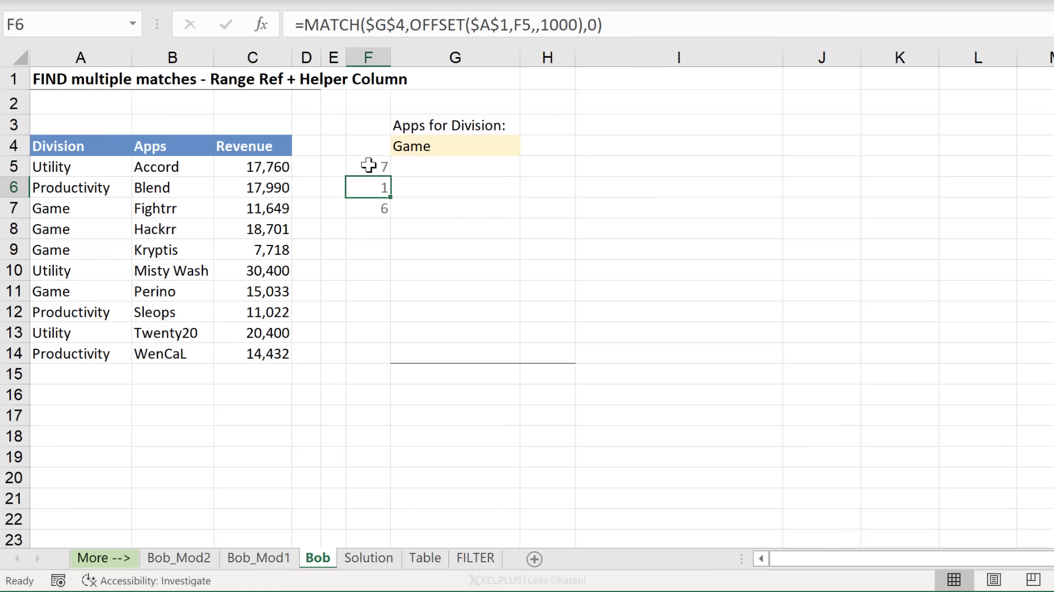
{"action": "left_click", "coordinate": [365, 166]}
{"action": "left_click_drag", "start_coordinate": [388, 176], "coordinate": [382, 214]}
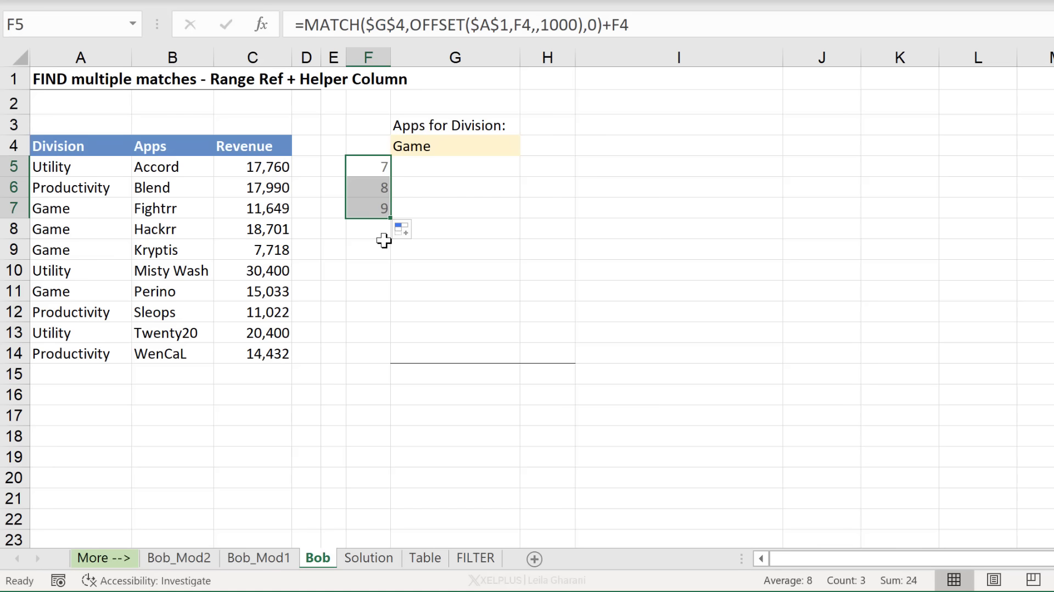
Extend the cumulative helper formula down to F14, giving 7, 8, 9, 11, then #N/A.
{"action": "left_click", "coordinate": [367, 187]}
{"action": "left_click", "coordinate": [358, 207]}
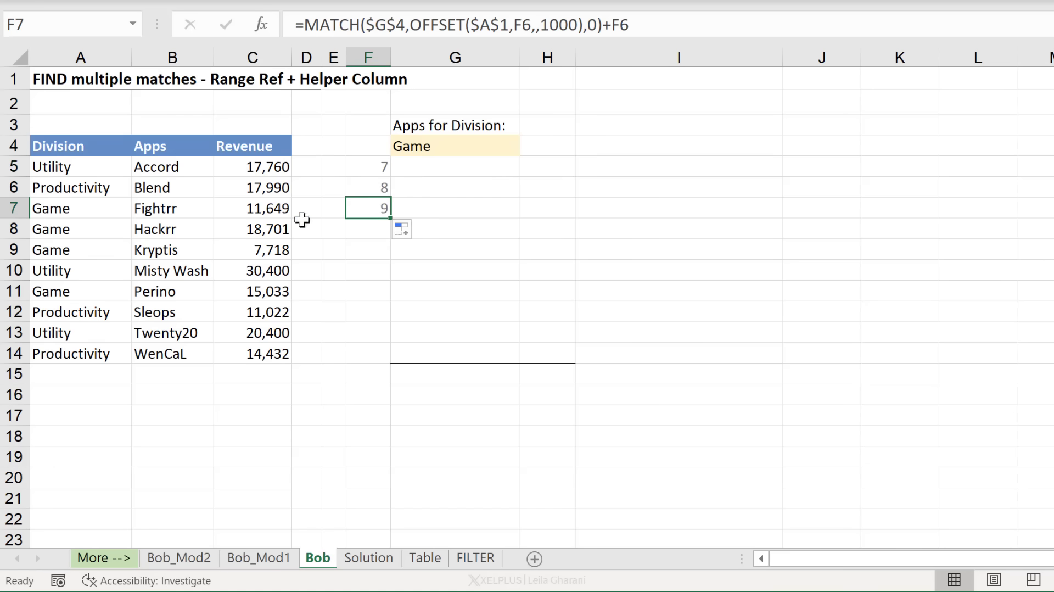
{"action": "left_click", "coordinate": [6, 232]}
{"action": "left_click", "coordinate": [12, 249]}
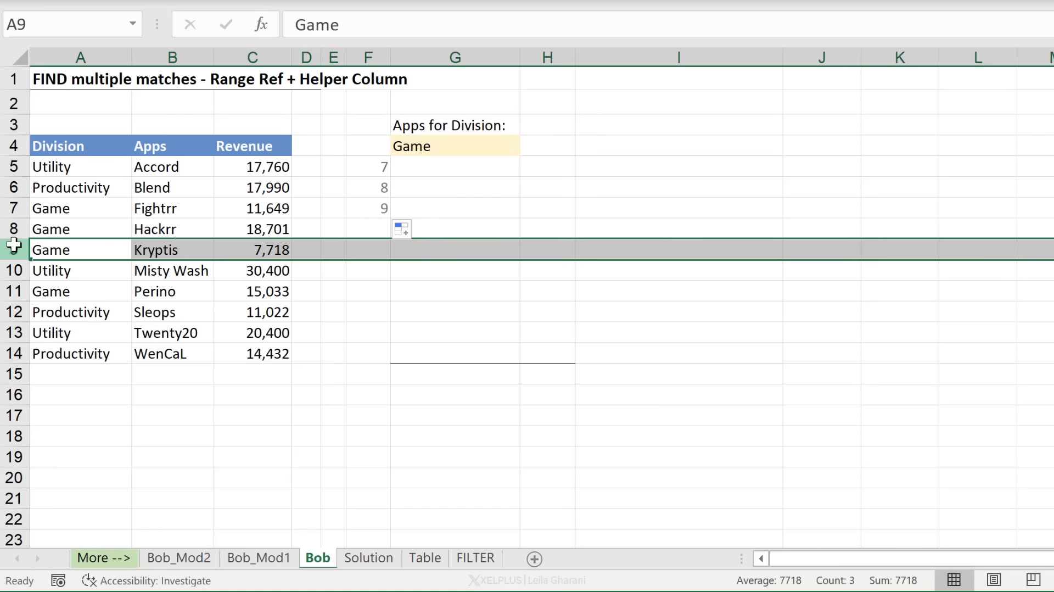
{"action": "left_click", "coordinate": [370, 206]}
{"action": "left_click_drag", "start_coordinate": [390, 218], "coordinate": [392, 363]}
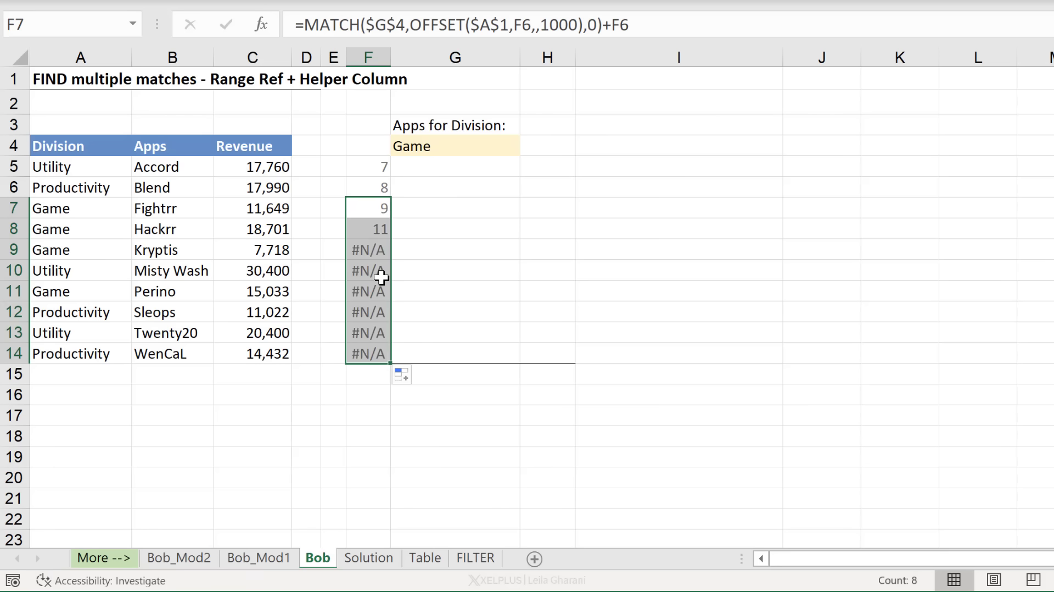
{"action": "left_click", "coordinate": [370, 252]}
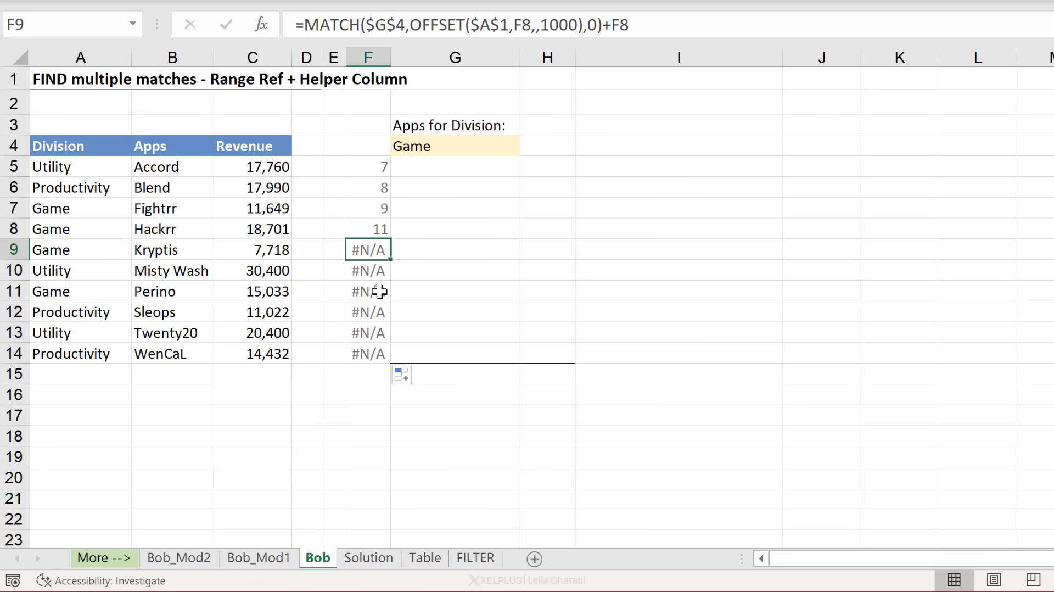
{"action": "left_click_drag", "start_coordinate": [368, 229], "coordinate": [375, 356]}
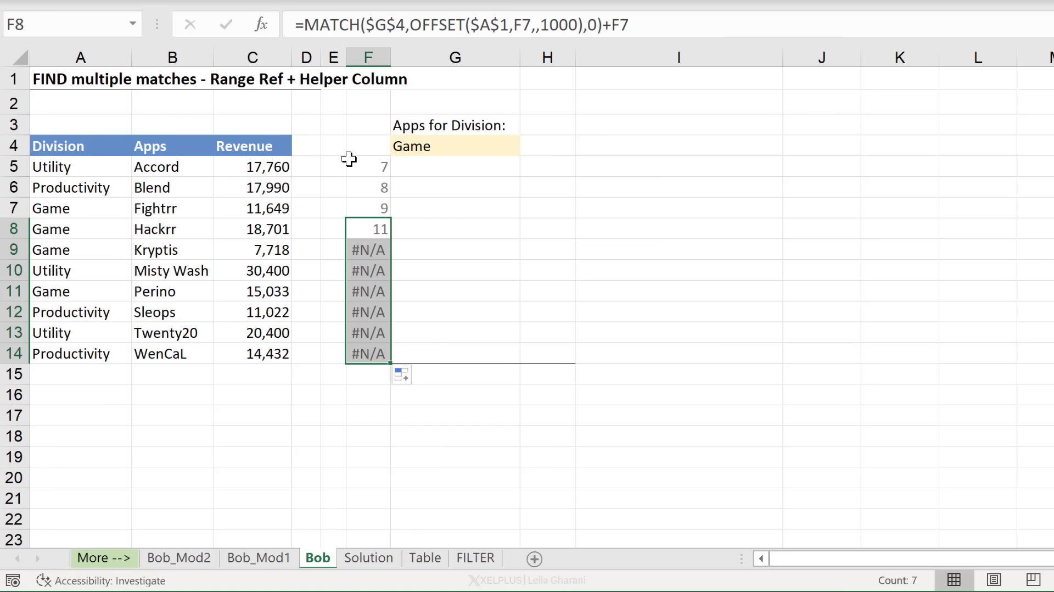
{"action": "left_click", "coordinate": [364, 231]}
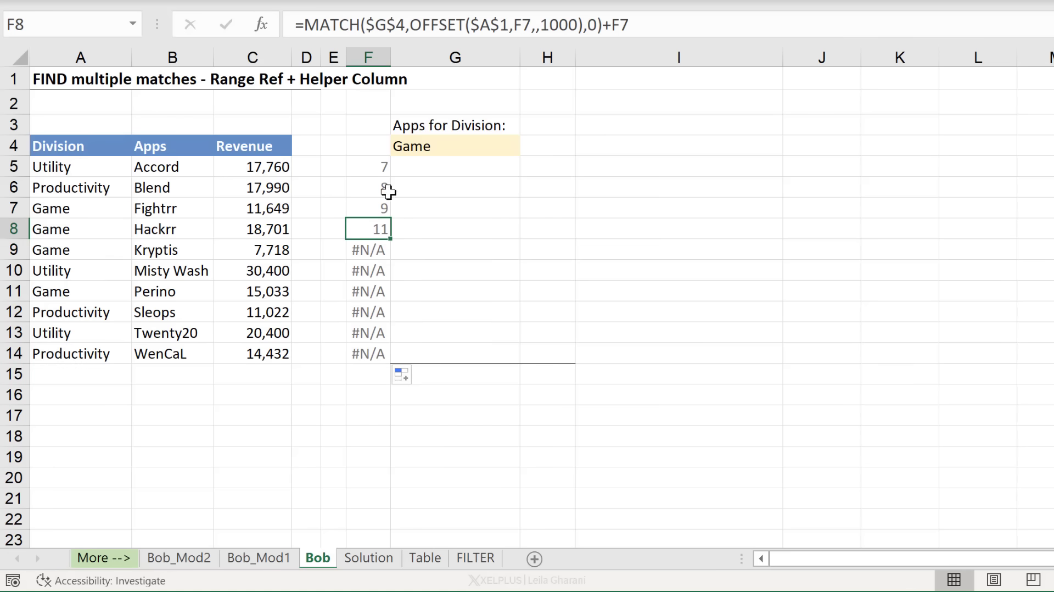
{"action": "left_click", "coordinate": [438, 165]}
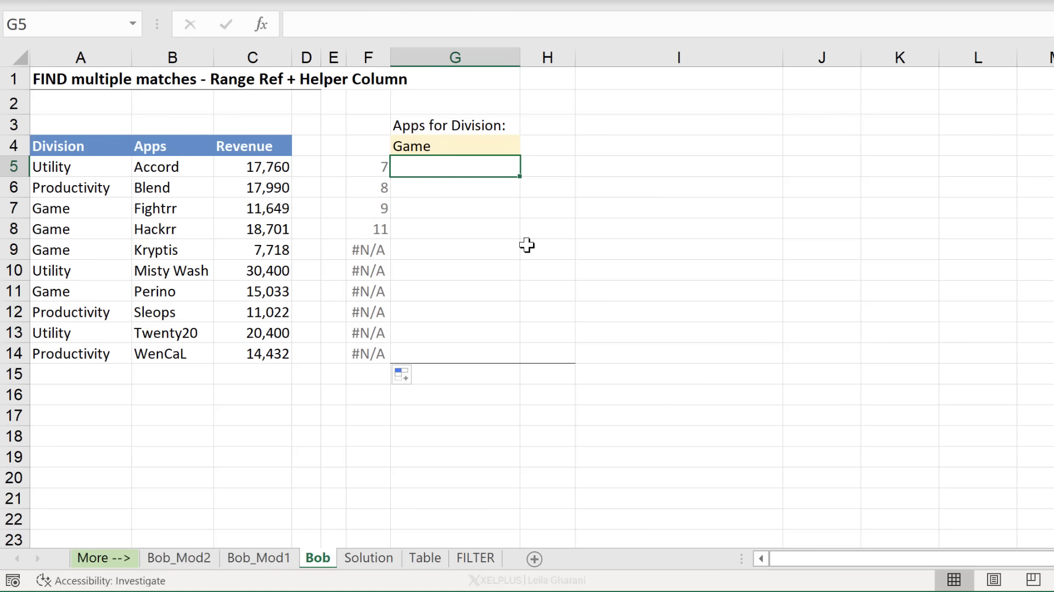
Enter =INDEX(B:B,F5) in G5 and fill it down to G14.
{"action": "type", "text": "=index"}
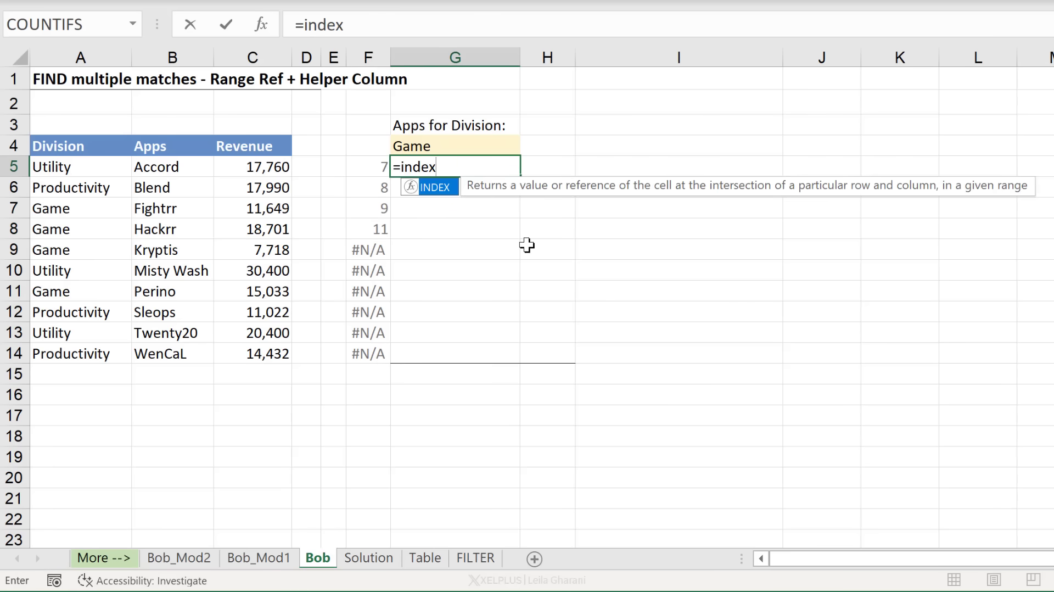
{"action": "type", "text": "("}
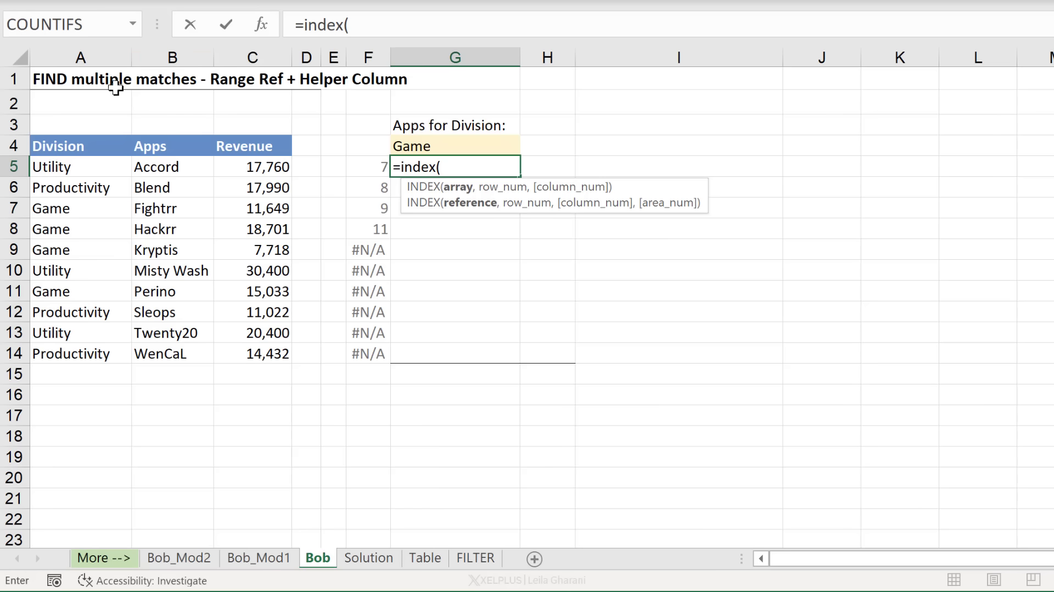
{"action": "left_click_drag", "start_coordinate": [164, 75], "coordinate": [191, 407]}
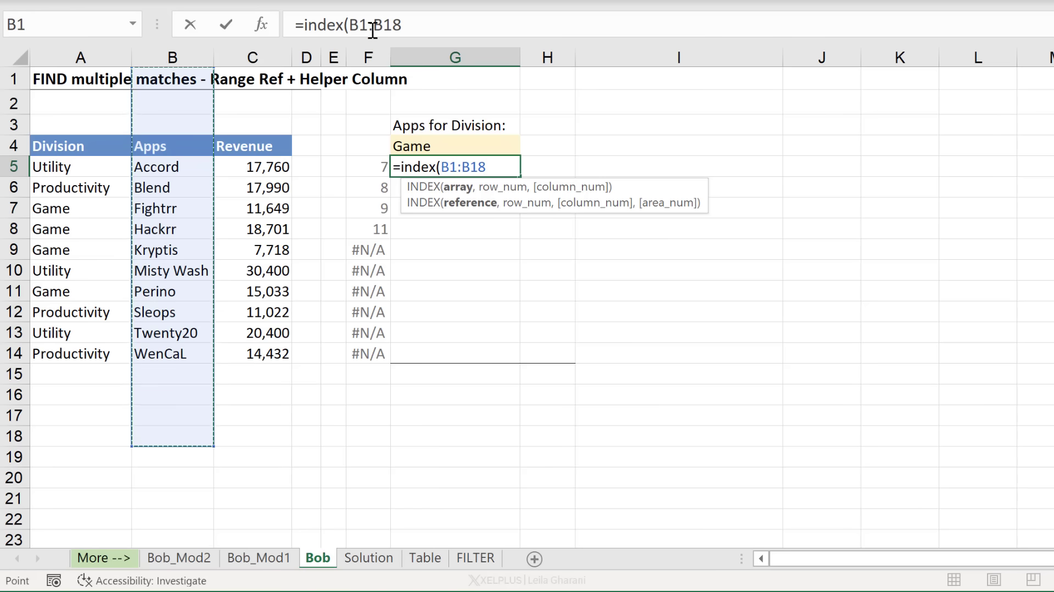
{"action": "left_click", "coordinate": [174, 58]}
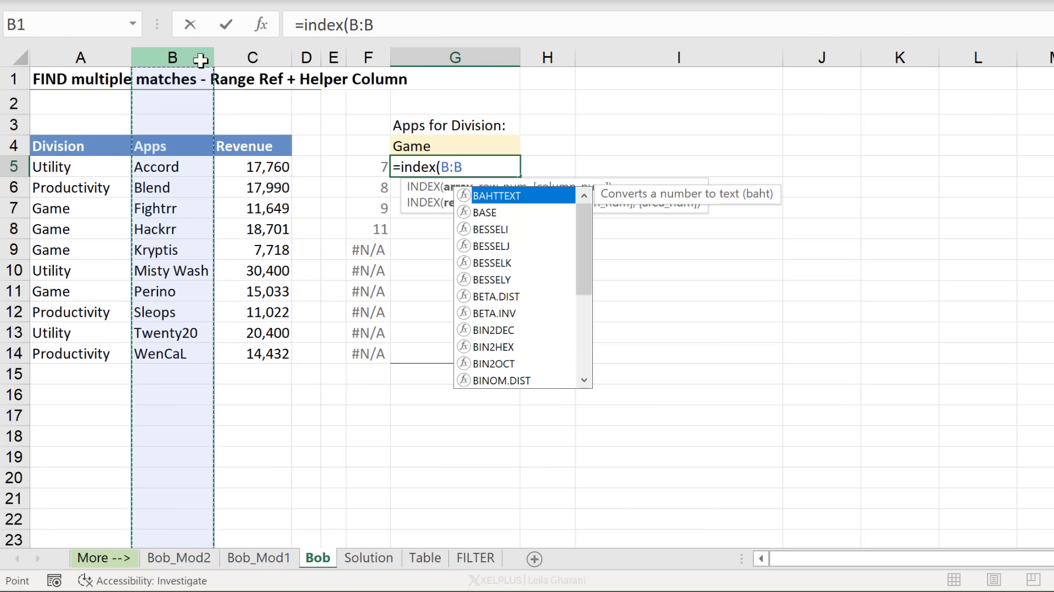
{"action": "type", "text": ","}
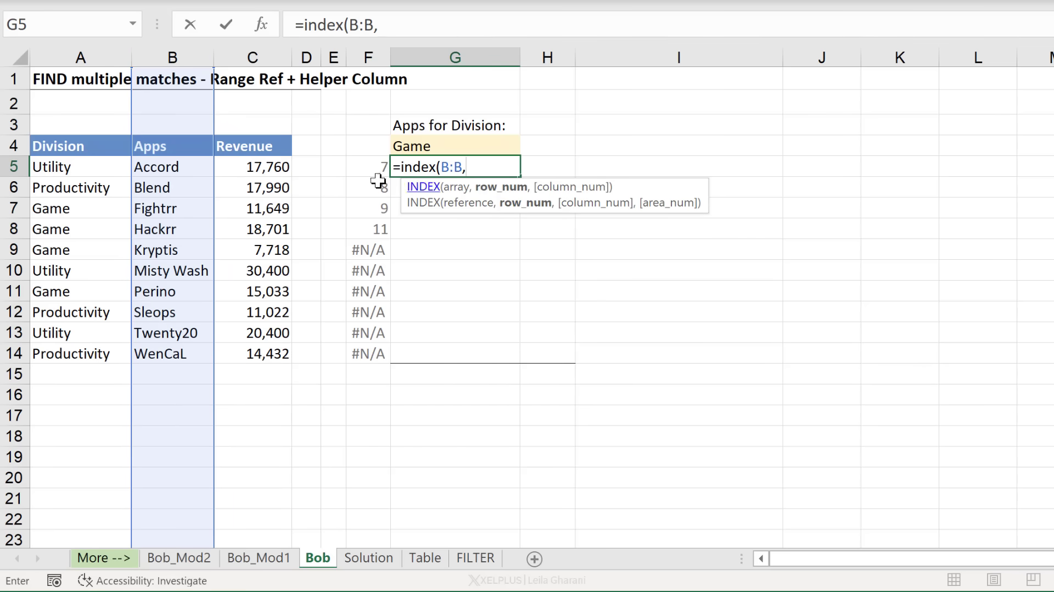
{"action": "left_click", "coordinate": [357, 167]}
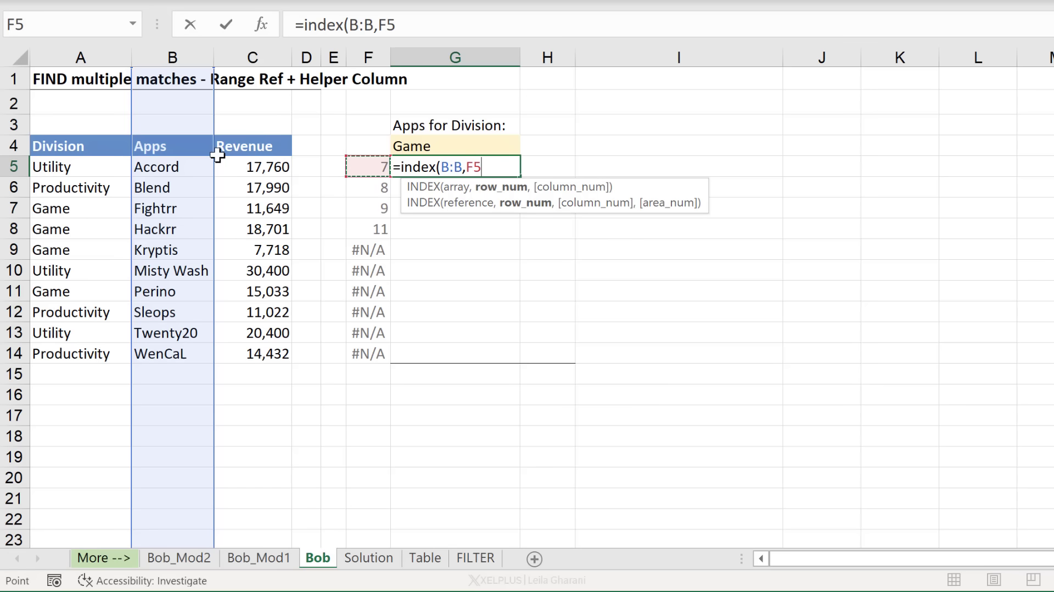
{"action": "type", "text": ")"}
{"action": "key", "text": "Return"}
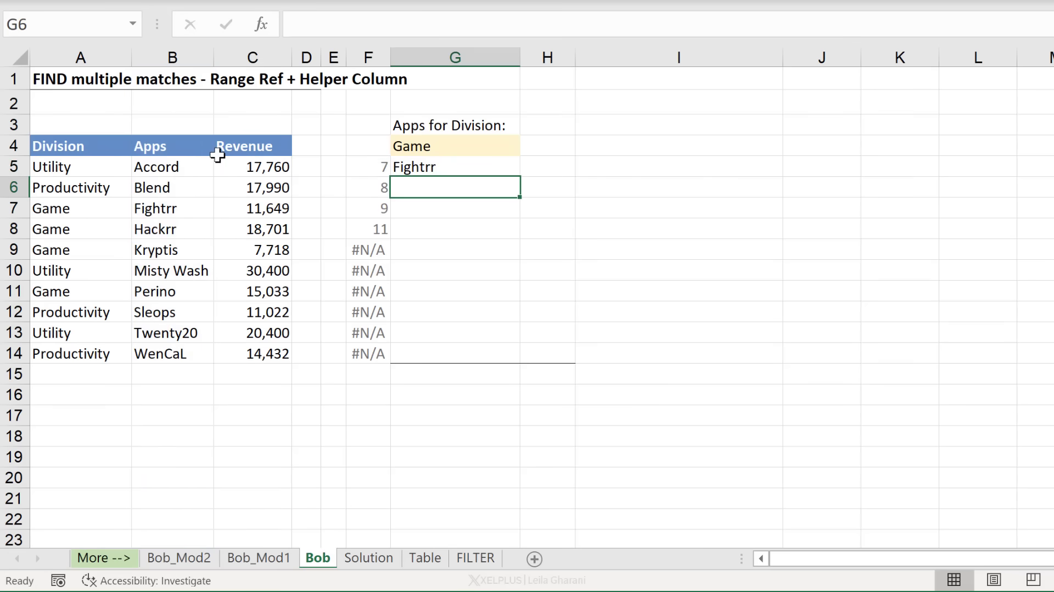
{"action": "left_click", "coordinate": [450, 163]}
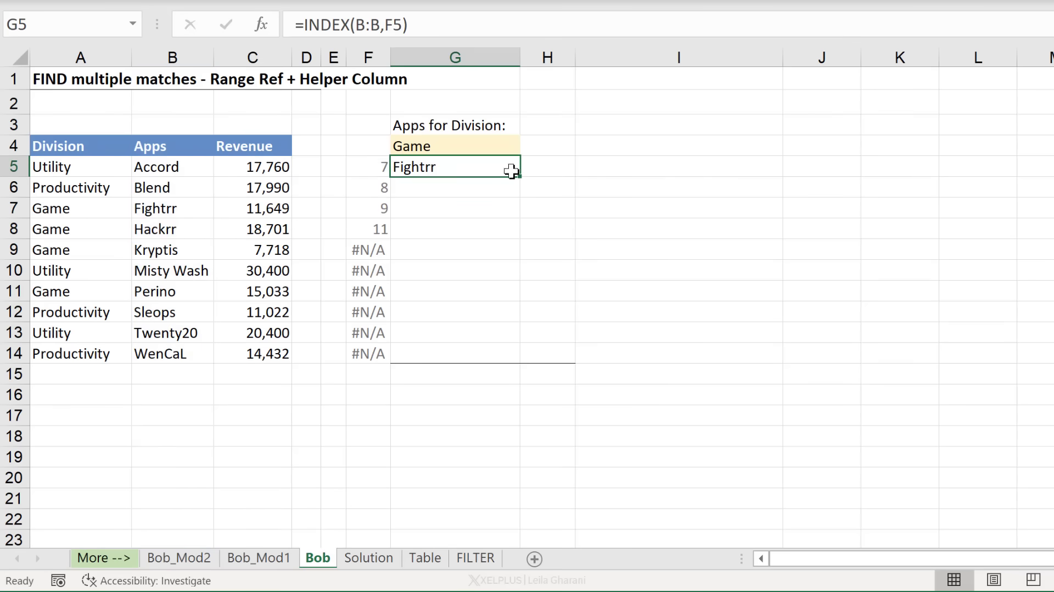
{"action": "left_click_drag", "start_coordinate": [519, 183], "coordinate": [490, 364]}
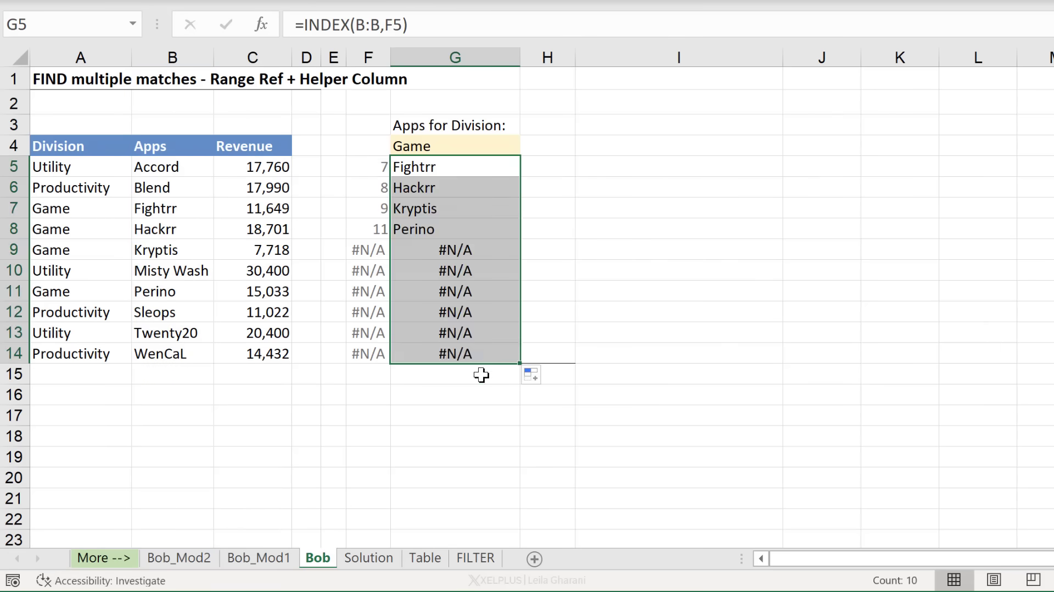
Build =INDEX(C:C,F5) in H5 from G5's formula and fill it down to H14.
{"action": "left_click", "coordinate": [465, 161]}
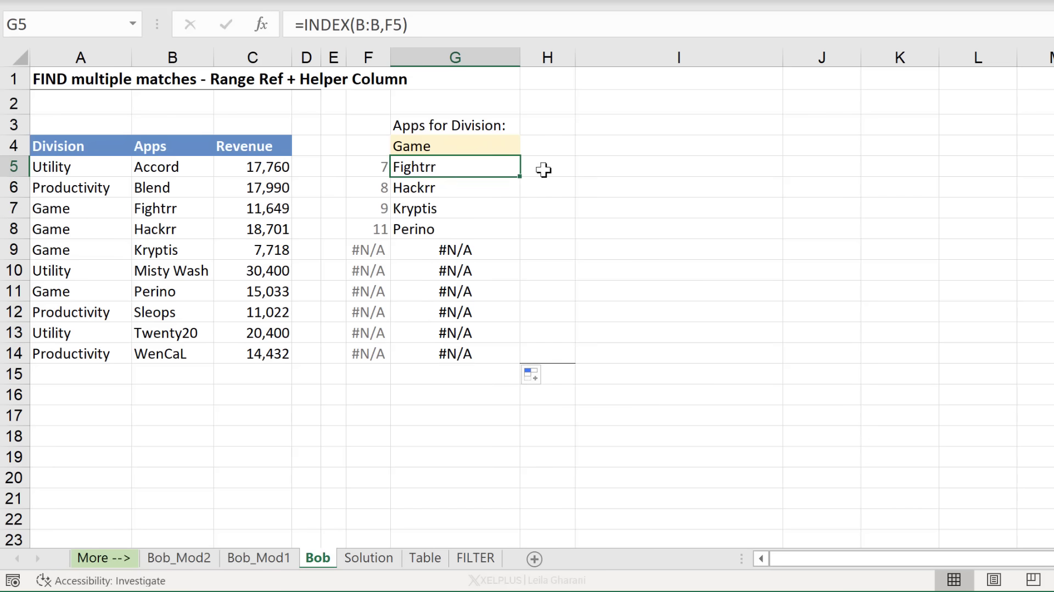
{"action": "left_click_drag", "start_coordinate": [520, 177], "coordinate": [560, 169]}
{"action": "left_click", "coordinate": [560, 170]}
{"action": "left_click", "coordinate": [395, 22]}
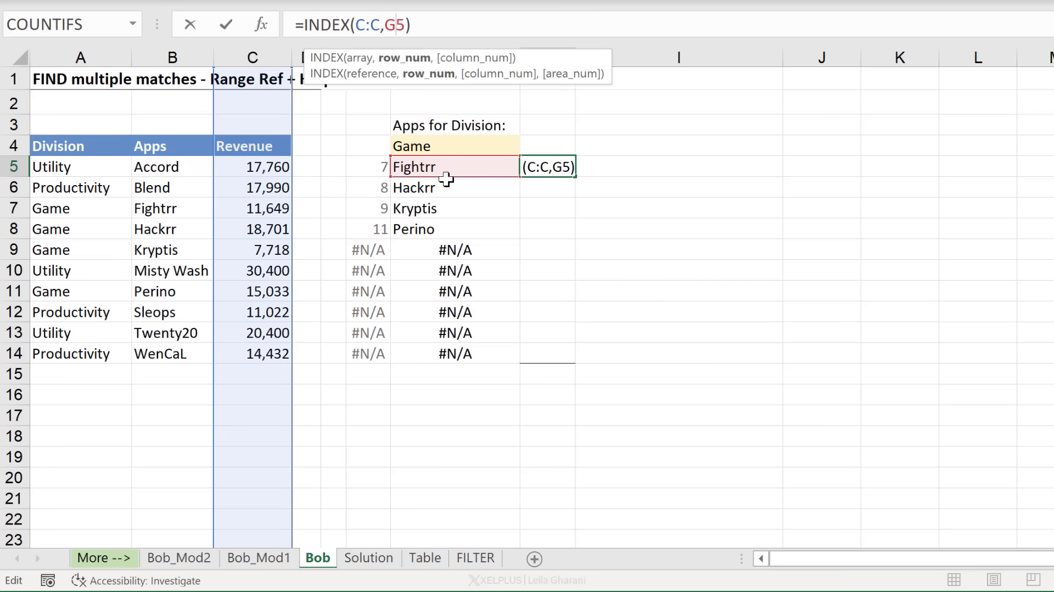
{"action": "left_click_drag", "start_coordinate": [405, 177], "coordinate": [368, 173]}
{"action": "key", "text": "Return"}
{"action": "left_click", "coordinate": [565, 167]}
{"action": "left_click_drag", "start_coordinate": [575, 176], "coordinate": [555, 363]}
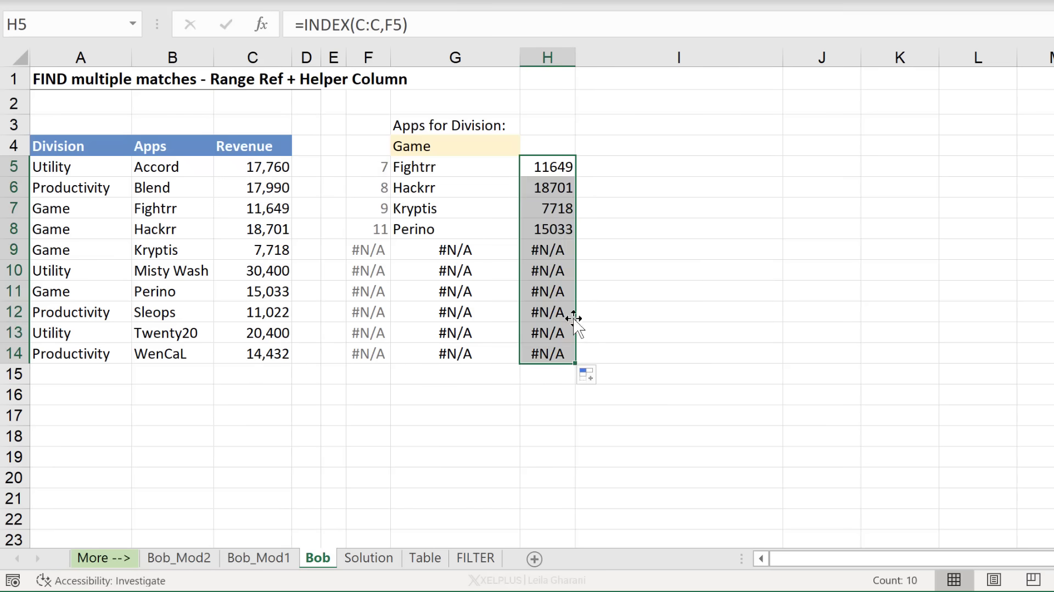
{"action": "left_click", "coordinate": [549, 166]}
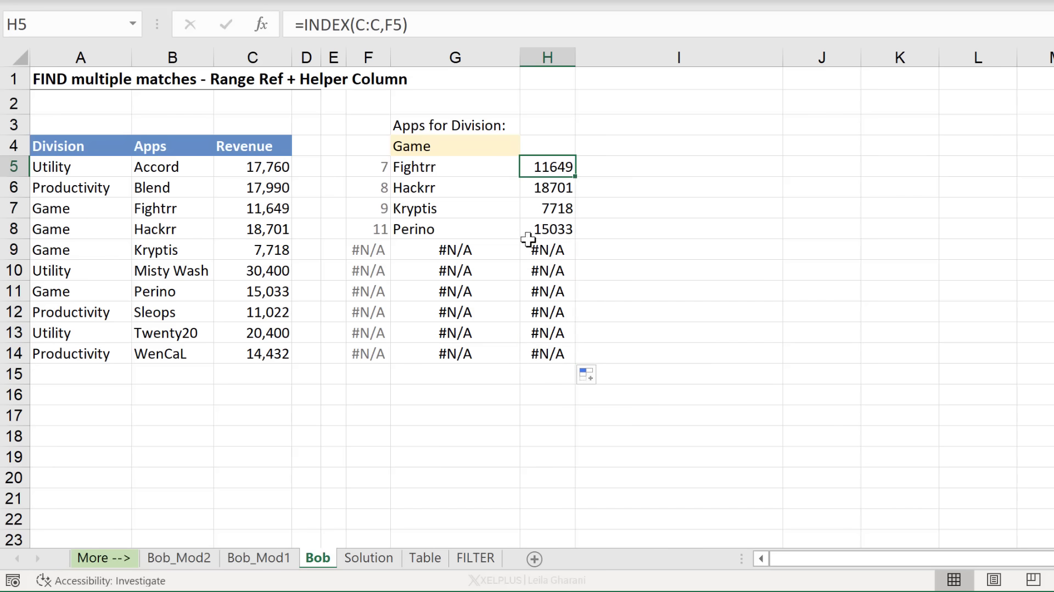
Review the #N/A helper values and select F5:F14 for formatting.
{"action": "left_click_drag", "start_coordinate": [371, 252], "coordinate": [375, 343]}
{"action": "left_click_drag", "start_coordinate": [367, 167], "coordinate": [370, 360]}
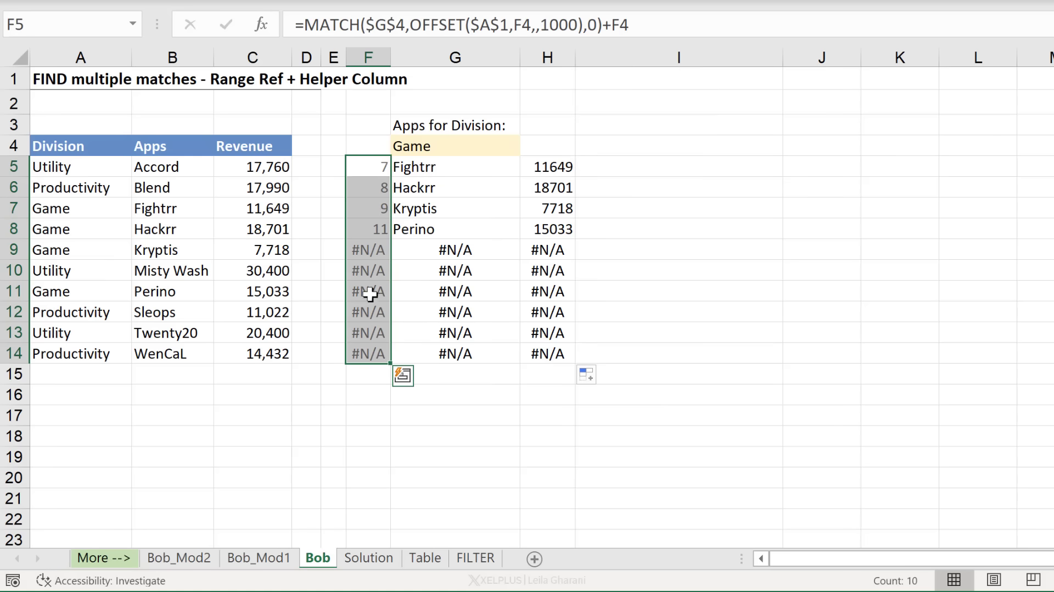
{"action": "left_click", "coordinate": [426, 168]}
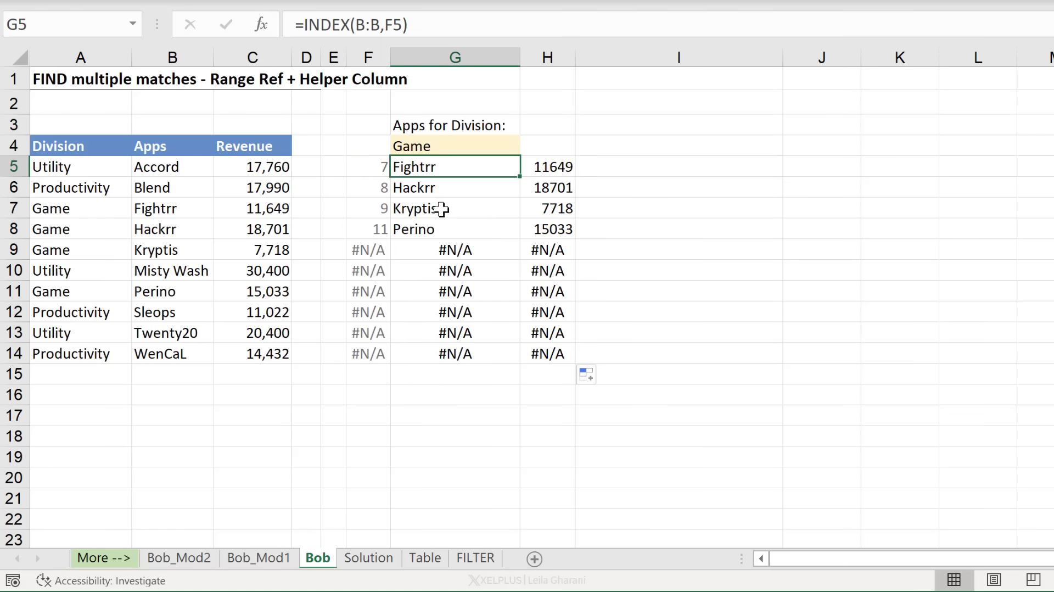
{"action": "left_click", "coordinate": [377, 247]}
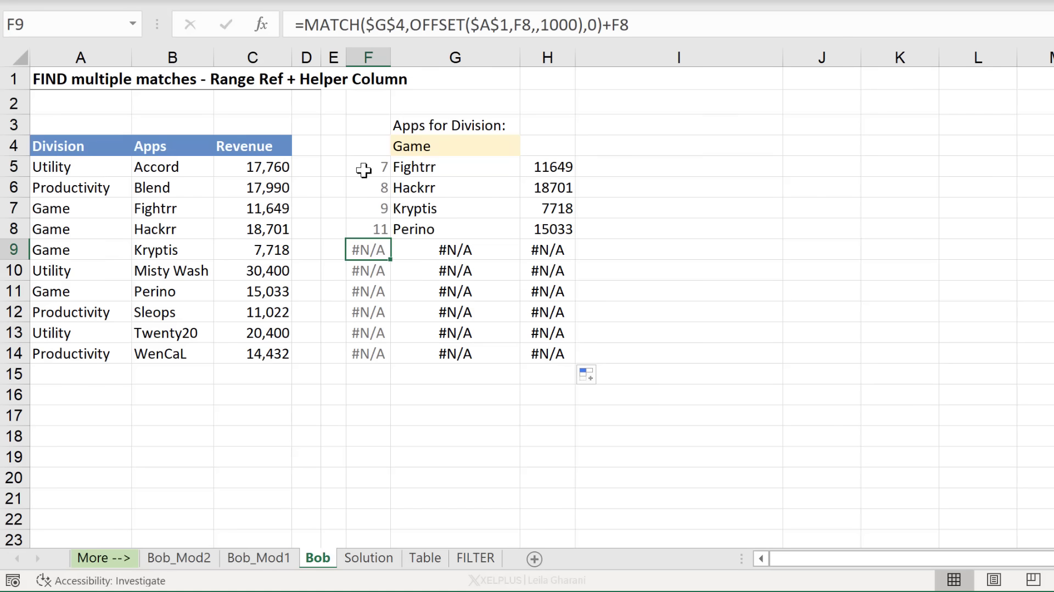
{"action": "left_click_drag", "start_coordinate": [363, 167], "coordinate": [365, 352]}
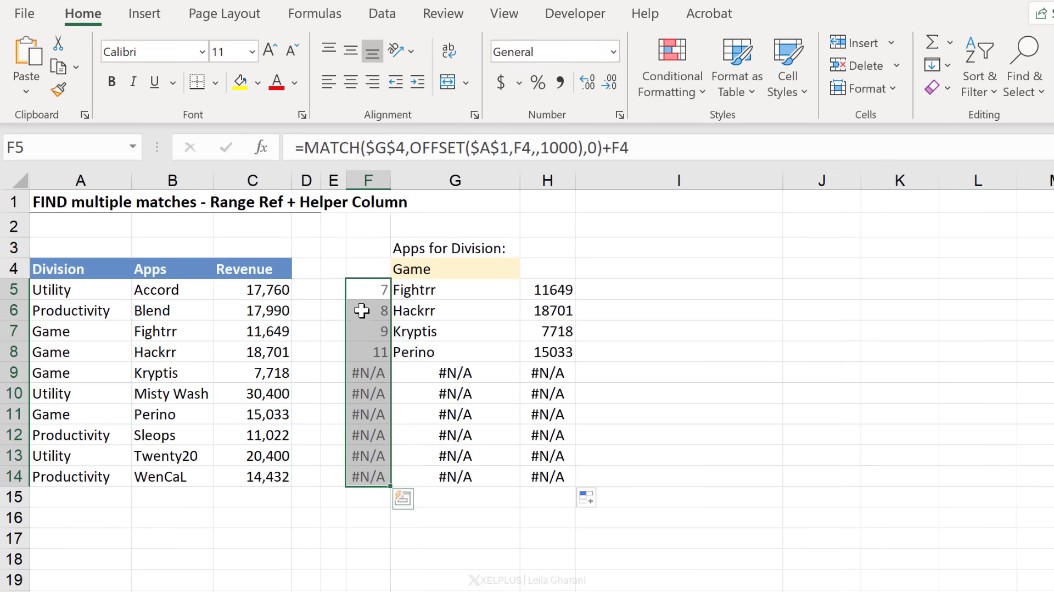
Create a conditional formatting rule =isna($F5) with white font colour for F5:F14.
{"action": "left_click", "coordinate": [683, 89]}
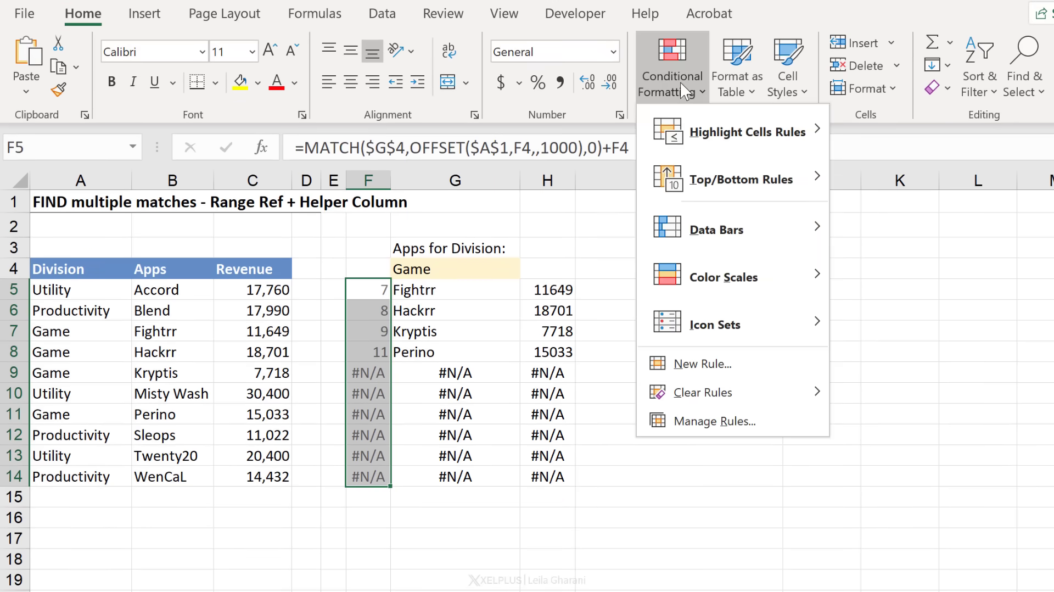
{"action": "left_click", "coordinate": [696, 364]}
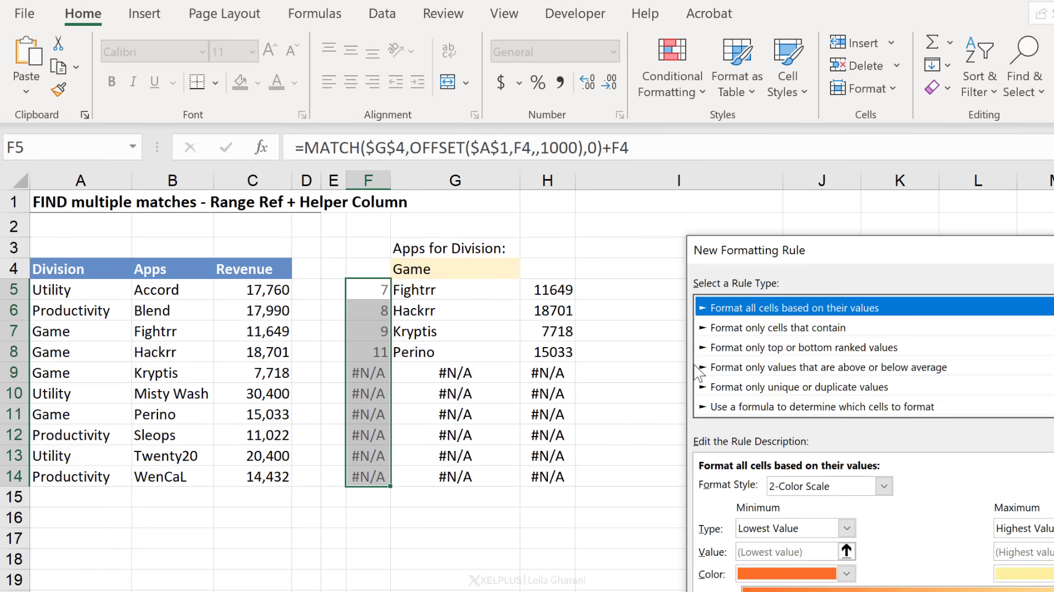
{"action": "left_click_drag", "start_coordinate": [785, 259], "coordinate": [522, 159]}
{"action": "left_click", "coordinate": [494, 308]}
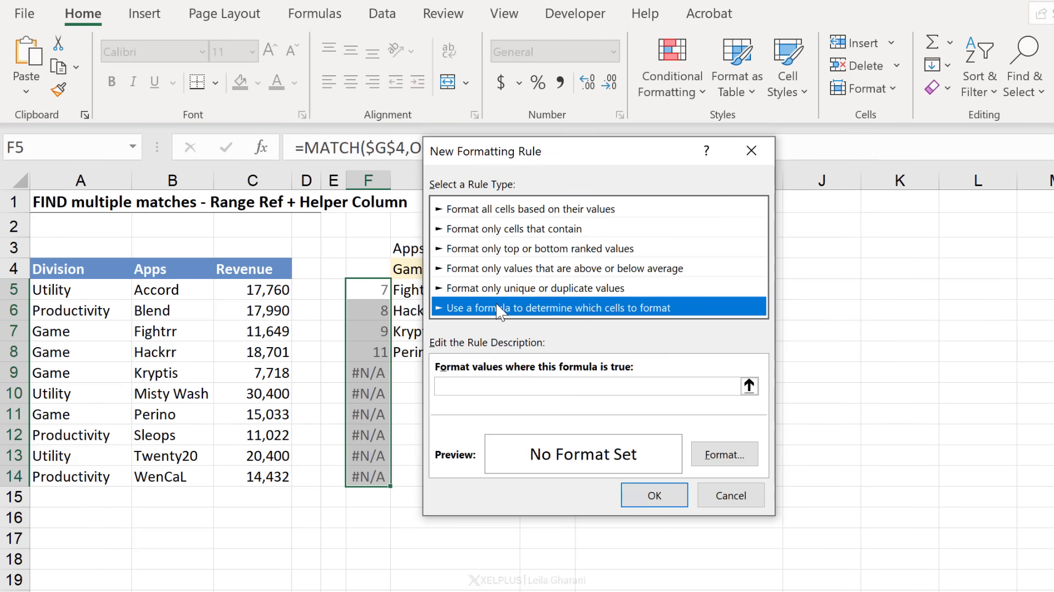
{"action": "left_click", "coordinate": [446, 385]}
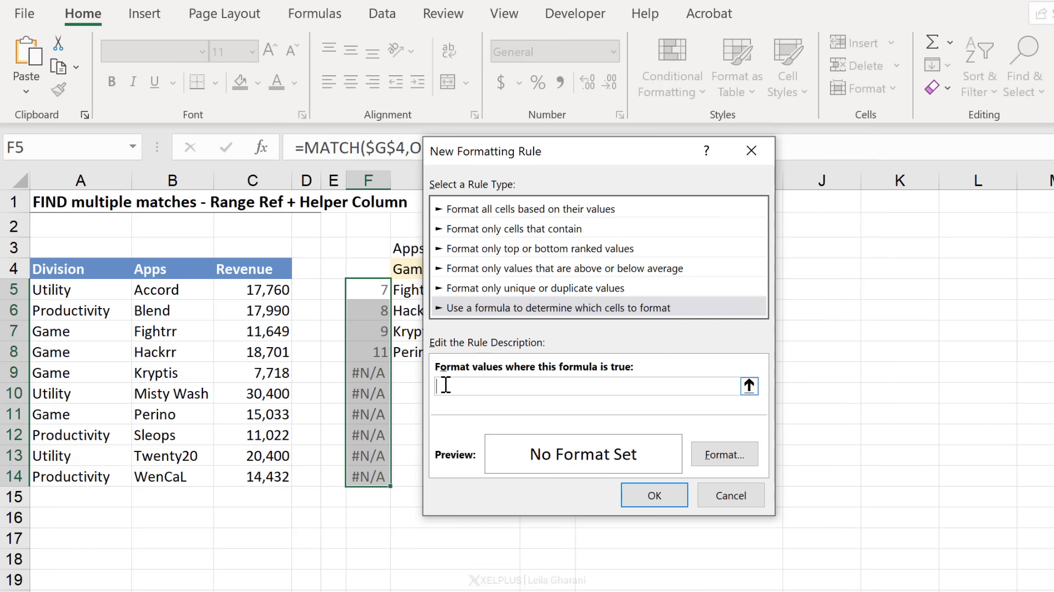
{"action": "type", "text": "=isna("}
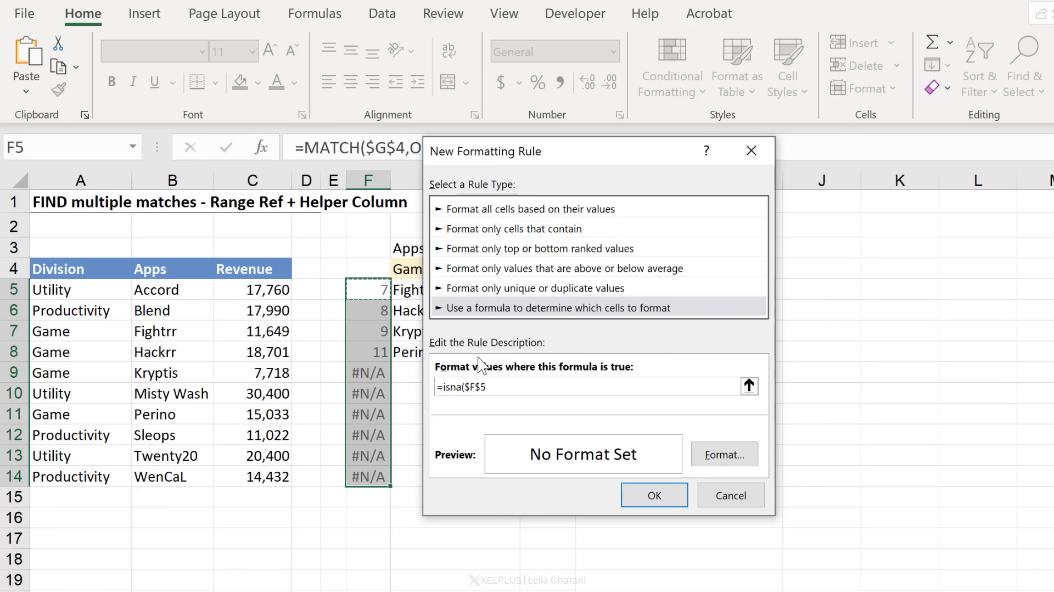
{"action": "left_click_drag", "start_coordinate": [481, 387], "coordinate": [476, 387]}
{"action": "key", "text": "Delete"}
{"action": "left_click", "coordinate": [742, 456]}
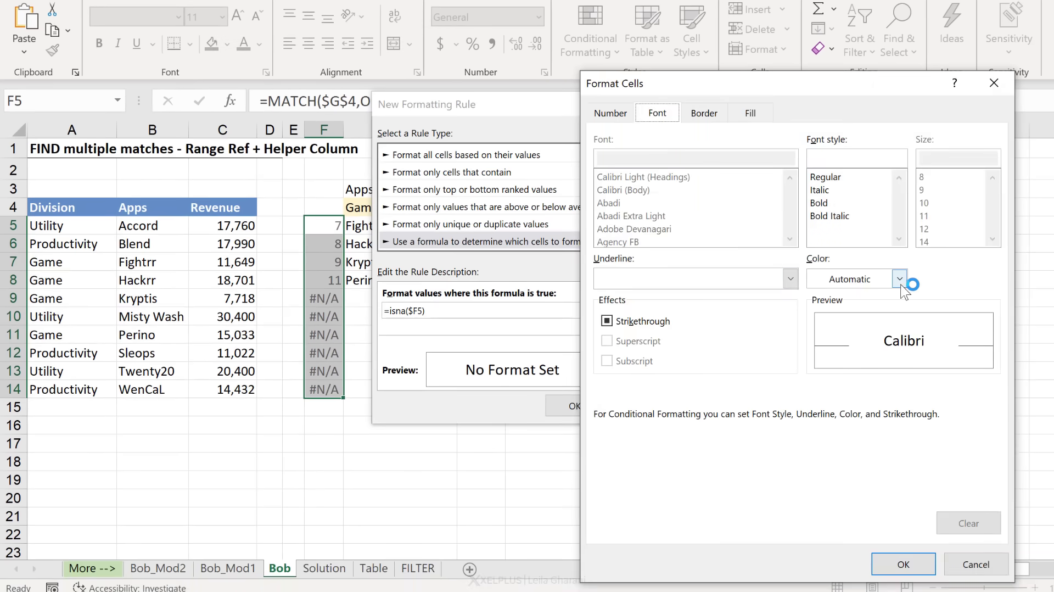
{"action": "left_click", "coordinate": [920, 292]}
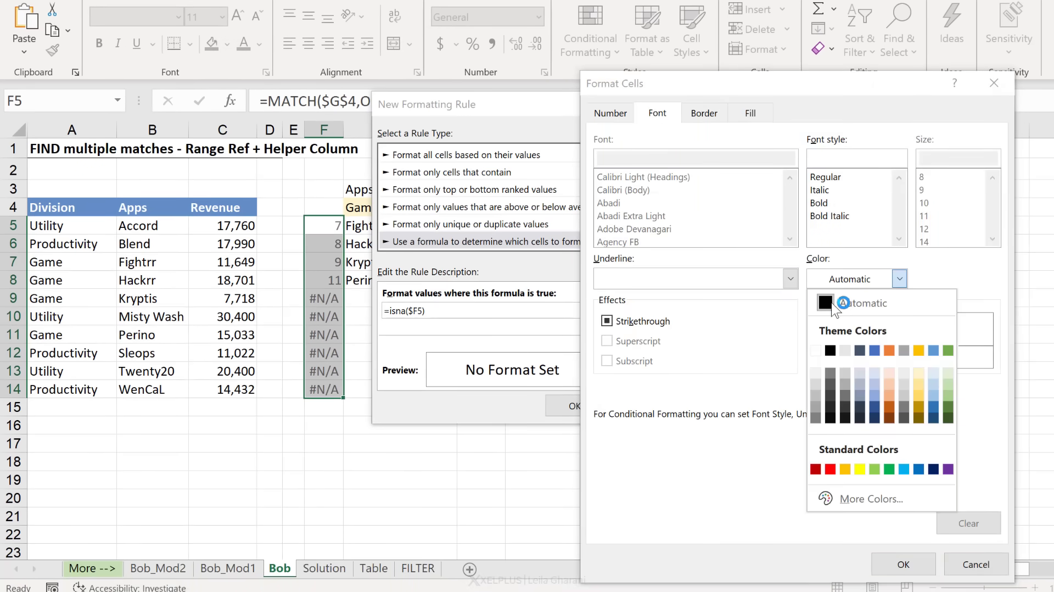
{"action": "left_click", "coordinate": [816, 351]}
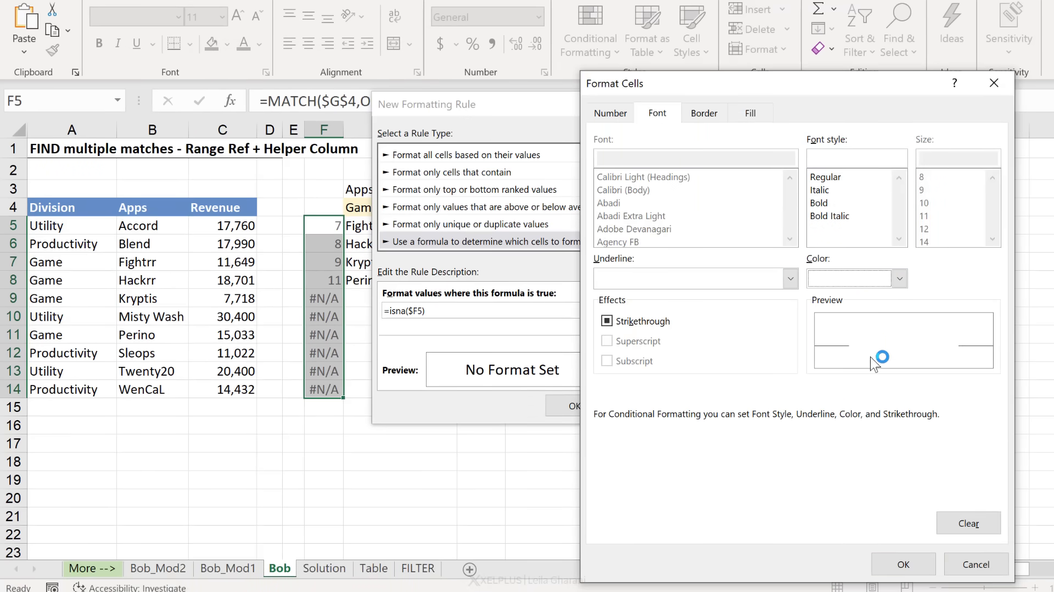
{"action": "left_click", "coordinate": [913, 565]}
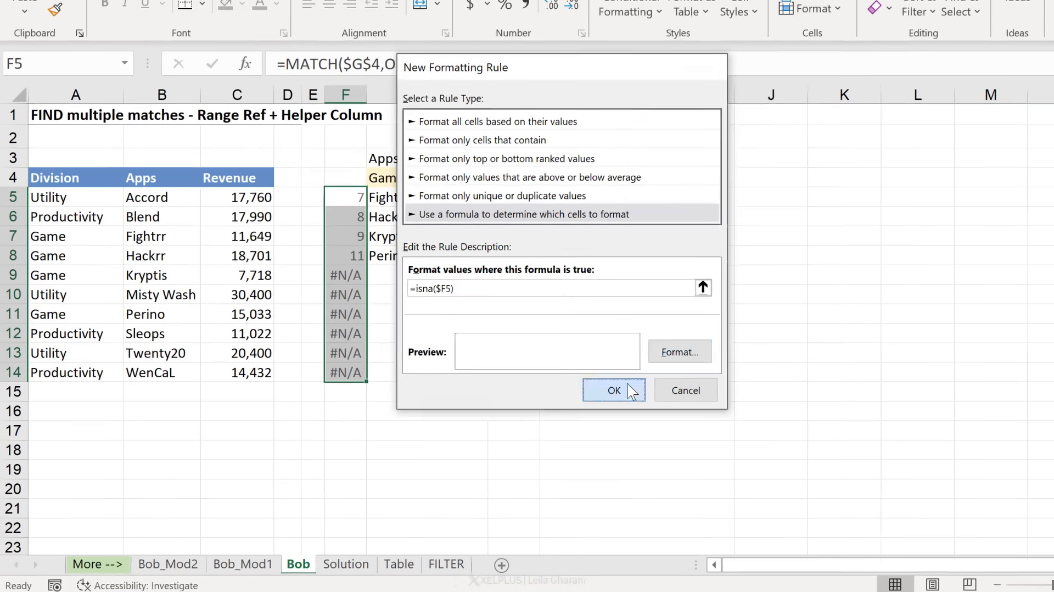
Apply the rule that hides helper #N/A values, then wrap G5 in IFERROR(...,"") and fill it to row 14.
{"action": "left_click", "coordinate": [600, 403]}
{"action": "left_click", "coordinate": [324, 298]}
{"action": "left_click", "coordinate": [417, 169]}
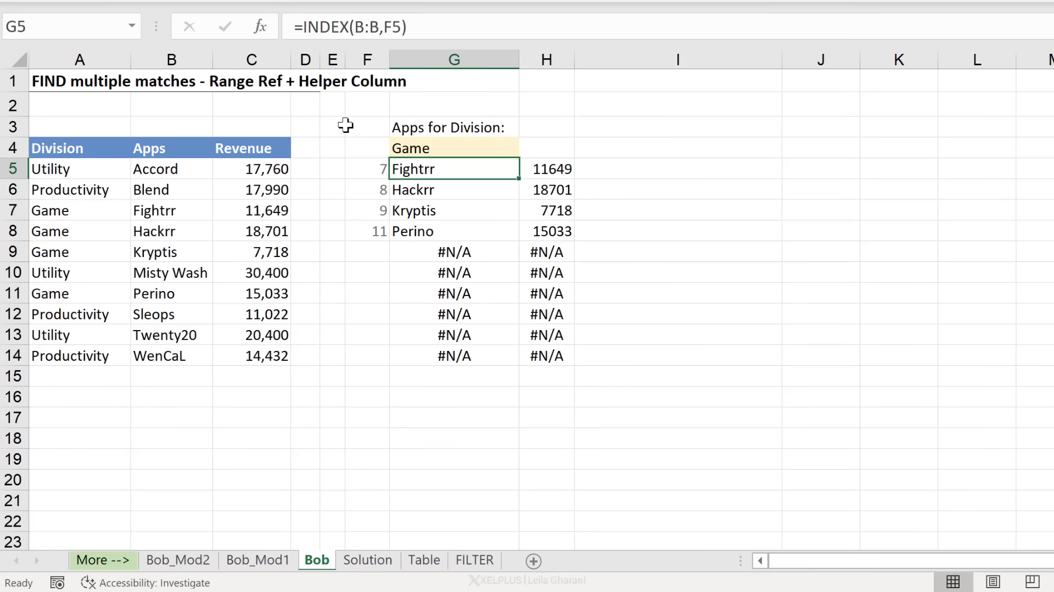
{"action": "left_click", "coordinate": [299, 27]}
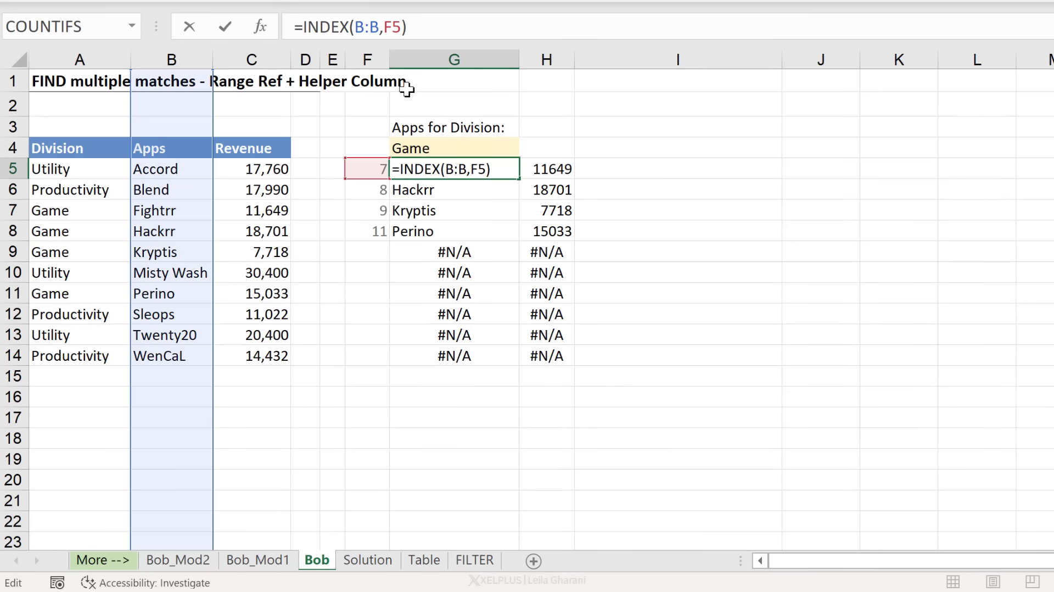
{"action": "type", "text": "iferror("}
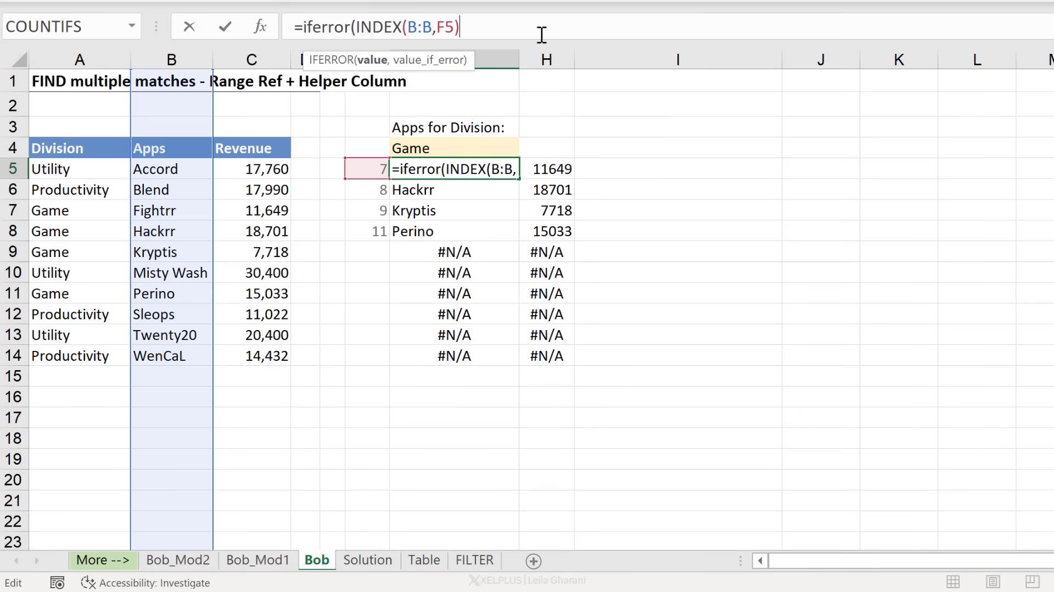
{"action": "type", "text": ",\"\")"}
{"action": "key", "text": "Return"}
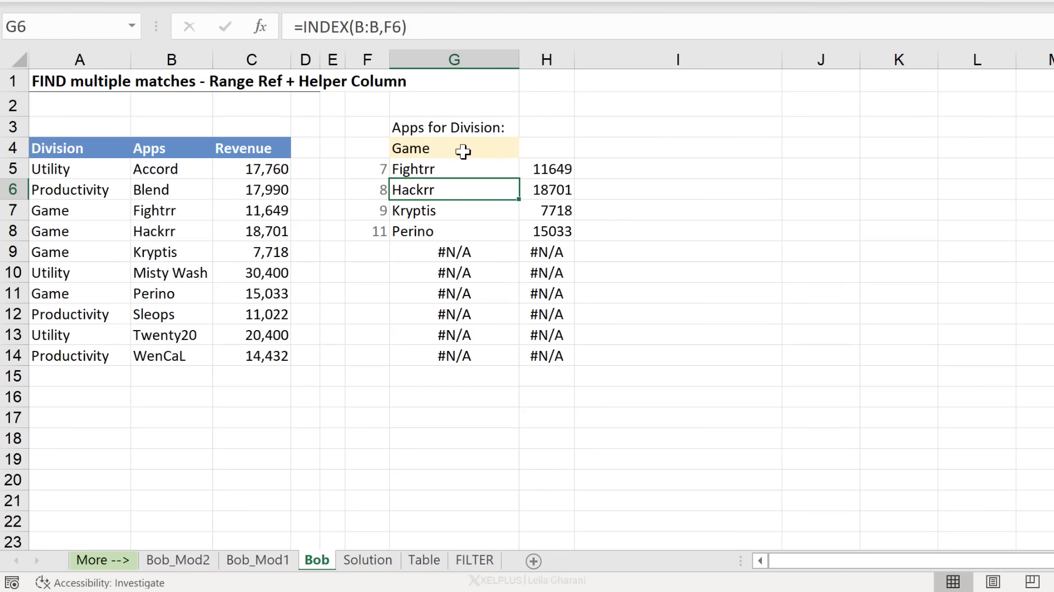
{"action": "left_click", "coordinate": [482, 167]}
{"action": "left_click_drag", "start_coordinate": [519, 179], "coordinate": [510, 362]}
Wrap H5's revenue lookup in IFERROR(...,"") and fill it down to row 14.
{"action": "left_click", "coordinate": [549, 169]}
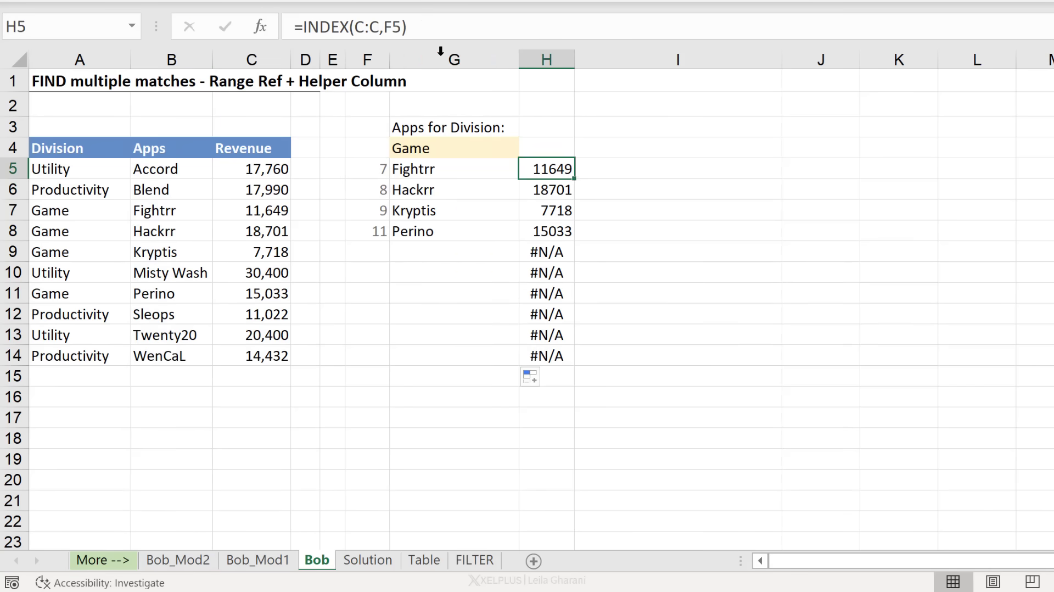
{"action": "left_click", "coordinate": [299, 26]}
{"action": "type", "text": "iferror("}
{"action": "key", "text": "End"}
{"action": "type", "text": ",\"\")"}
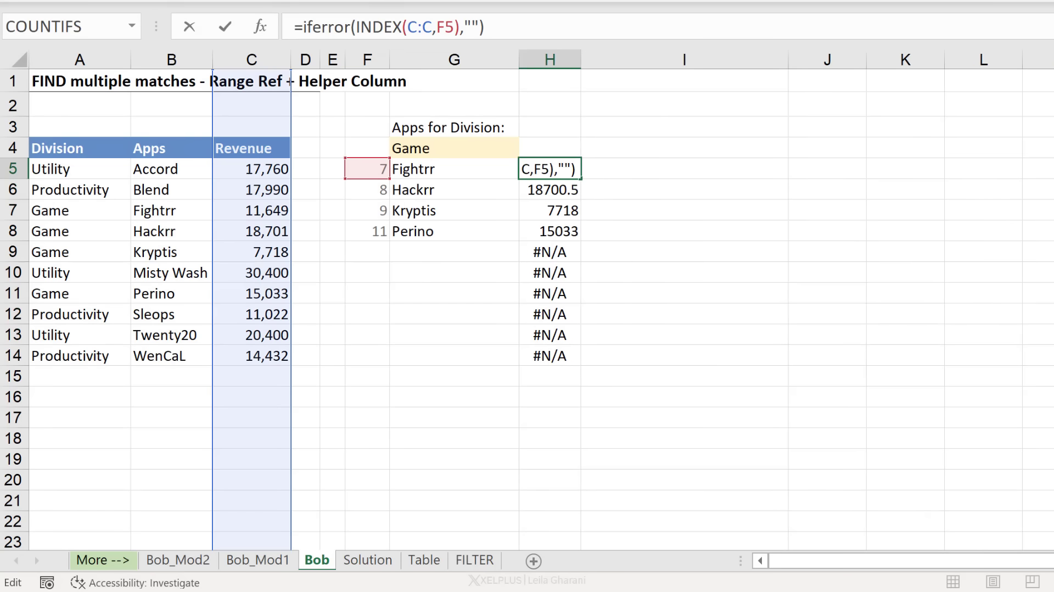
{"action": "key", "text": "ctrl+Return"}
{"action": "left_click_drag", "start_coordinate": [581, 179], "coordinate": [558, 372]}
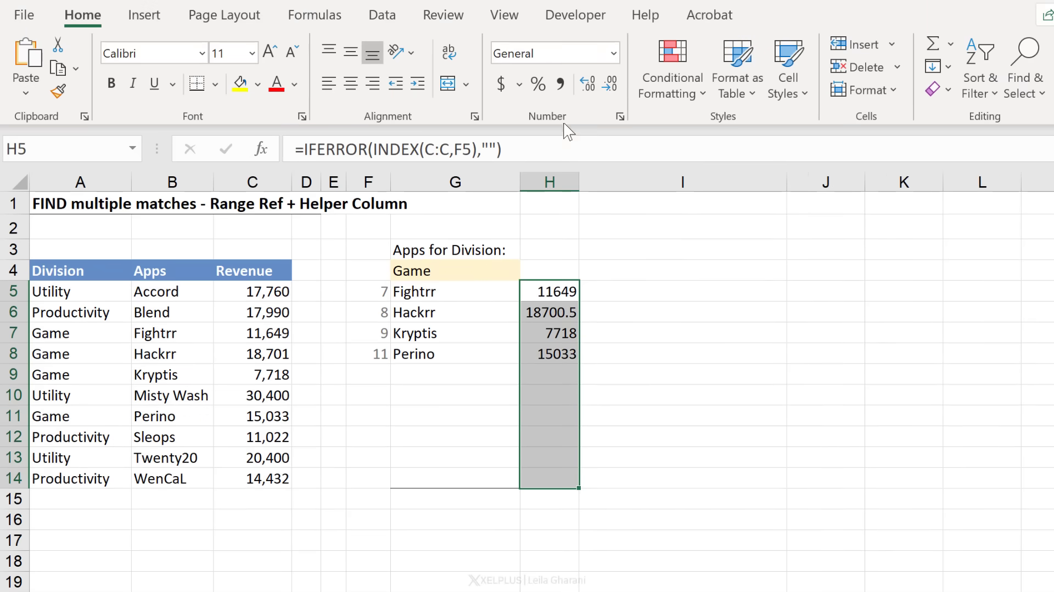
Format the revenue values with Comma Style and no decimals, e.g. 11,649.
{"action": "left_click", "coordinate": [560, 83]}
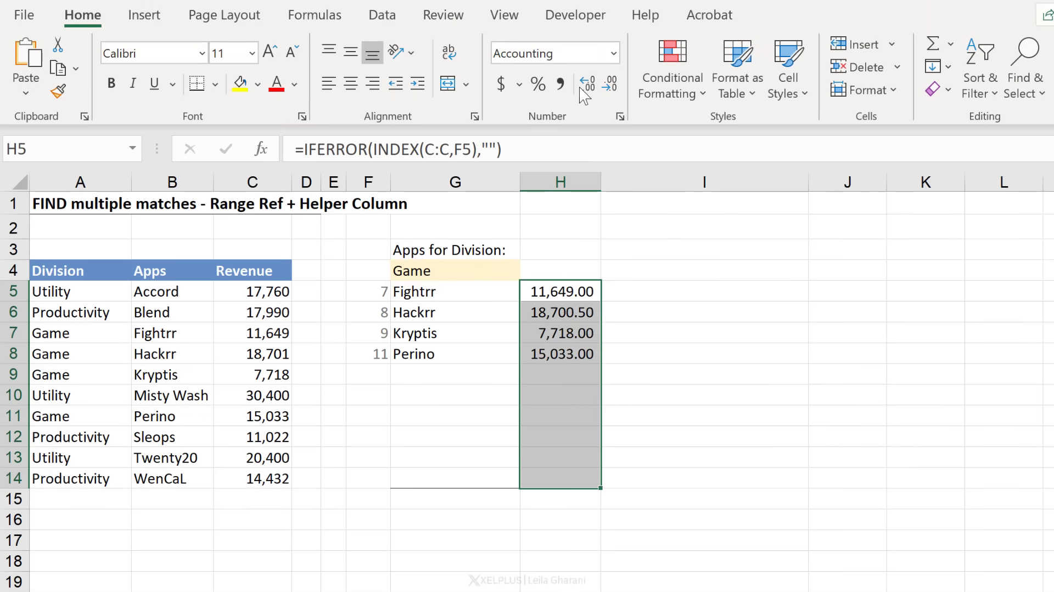
{"action": "left_click", "coordinate": [610, 85]}
{"action": "left_click", "coordinate": [613, 88]}
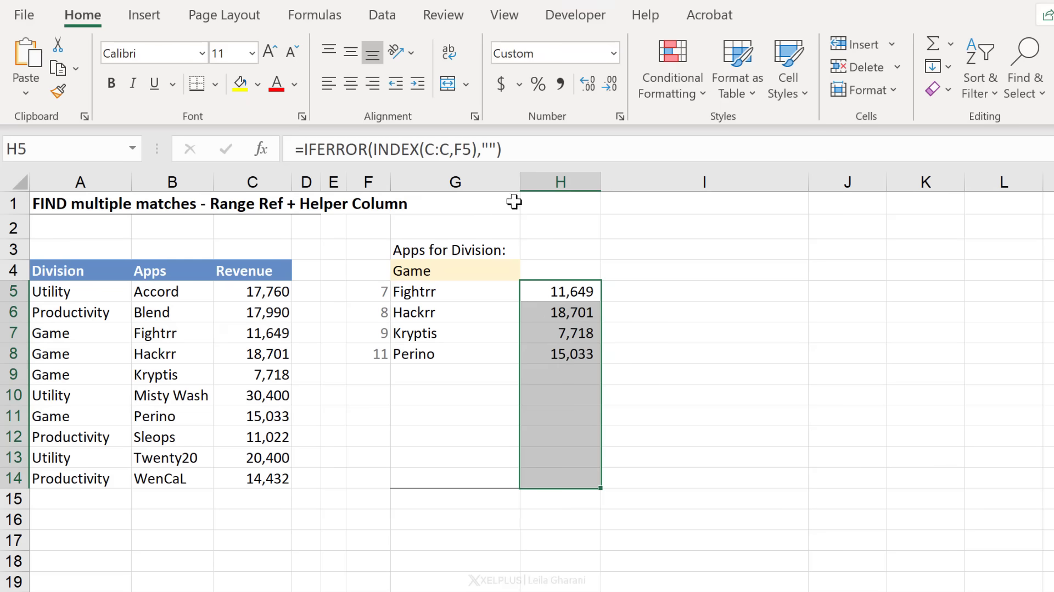
Change the Bob sheet's division in G4 to Utility.
{"action": "left_click", "coordinate": [473, 271]}
{"action": "type", "text": "Utility"}
{"action": "key", "text": "Return"}
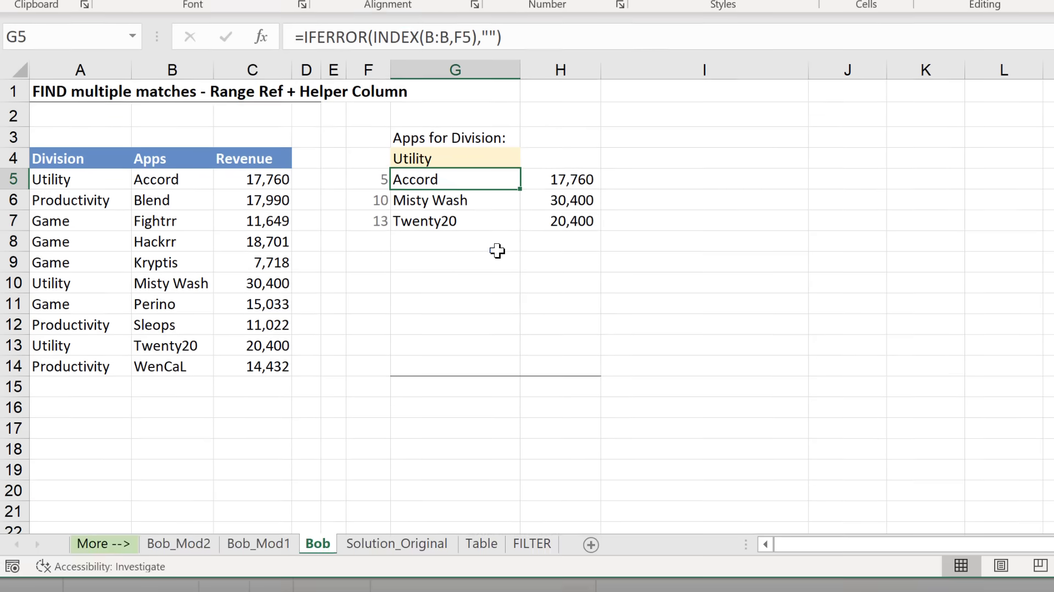
On Bob_Mod1, inspect the F5 helper formula's ROWS part and the COUNTIF formula in F3.
{"action": "left_click", "coordinate": [258, 559]}
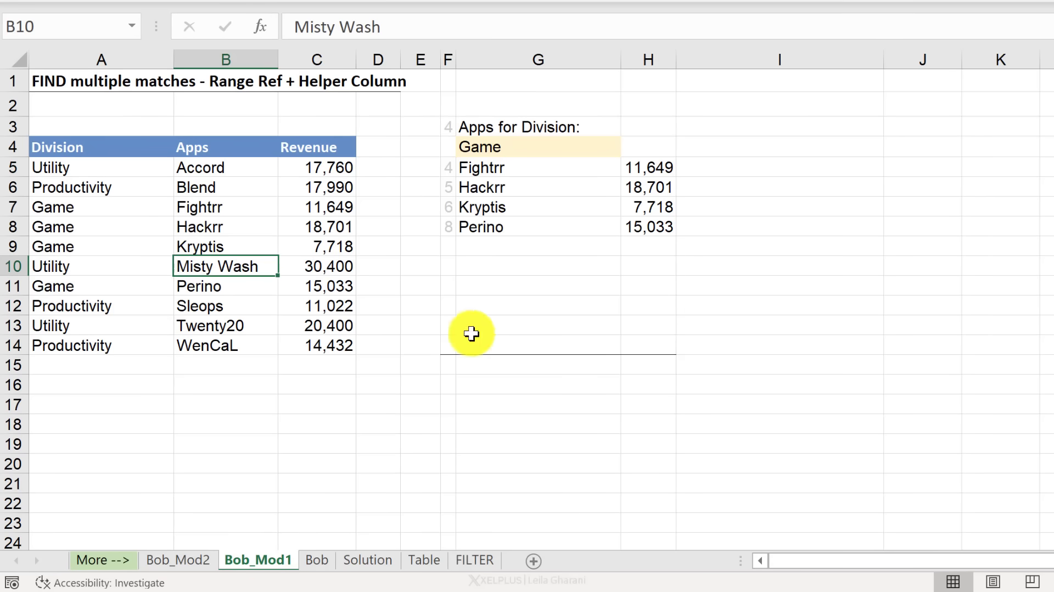
{"action": "left_click_drag", "start_coordinate": [449, 246], "coordinate": [446, 312]}
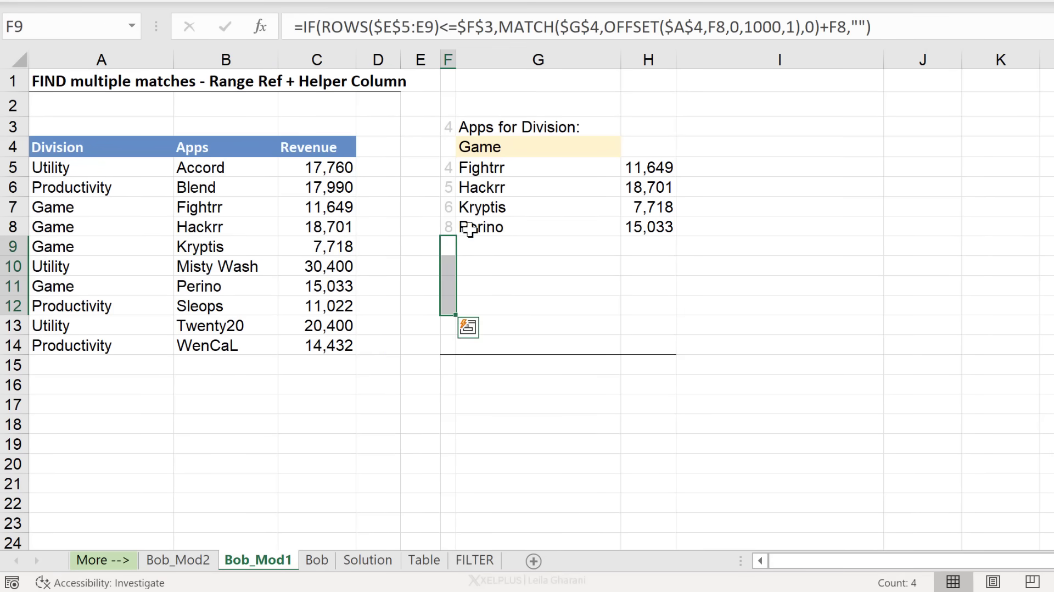
{"action": "left_click", "coordinate": [482, 166]}
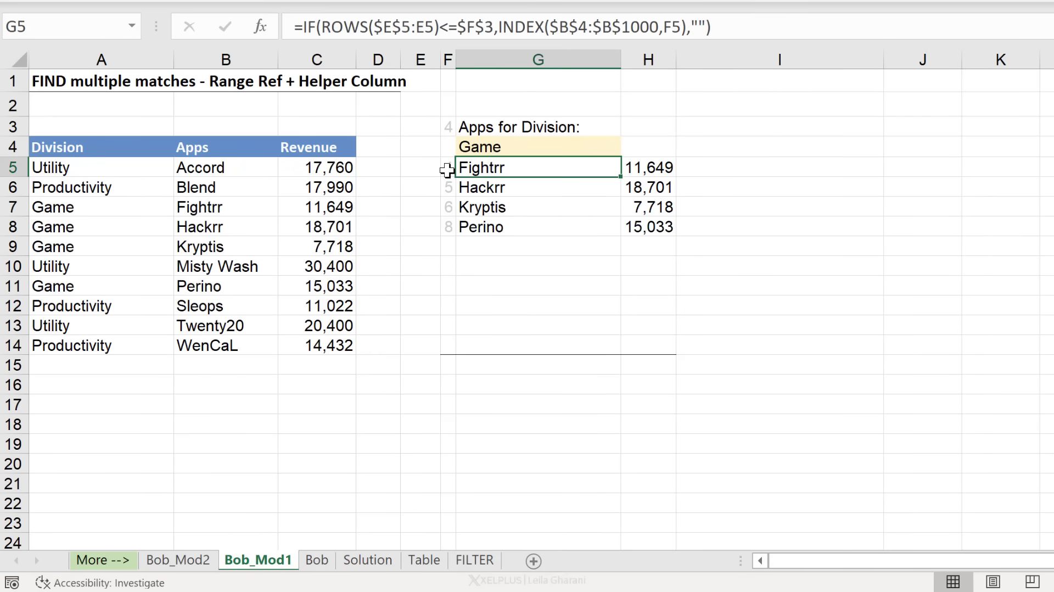
{"action": "left_click", "coordinate": [447, 168]}
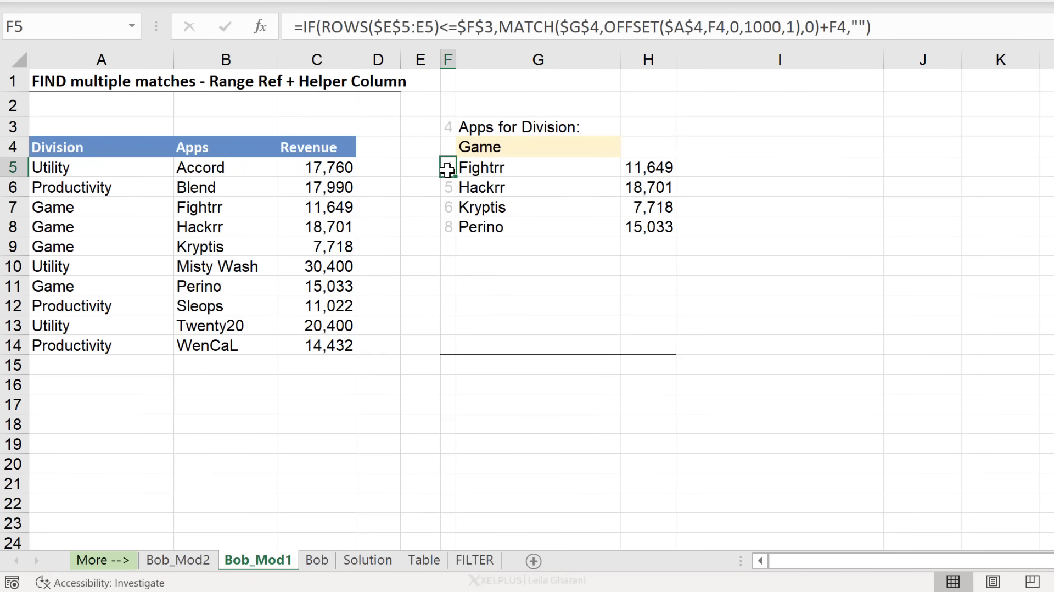
{"action": "left_click", "coordinate": [445, 126]}
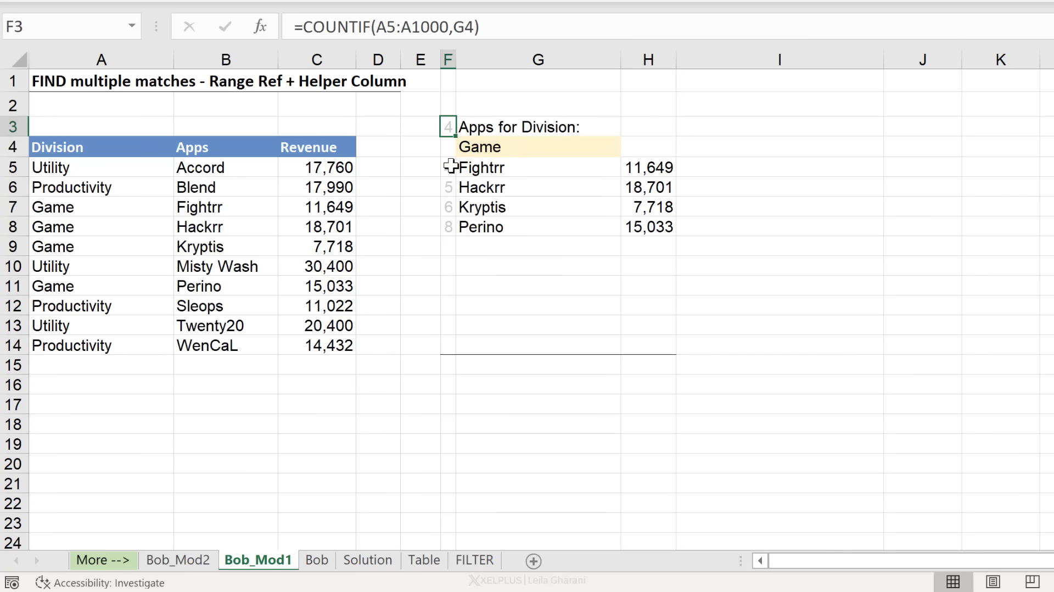
{"action": "left_click", "coordinate": [448, 167]}
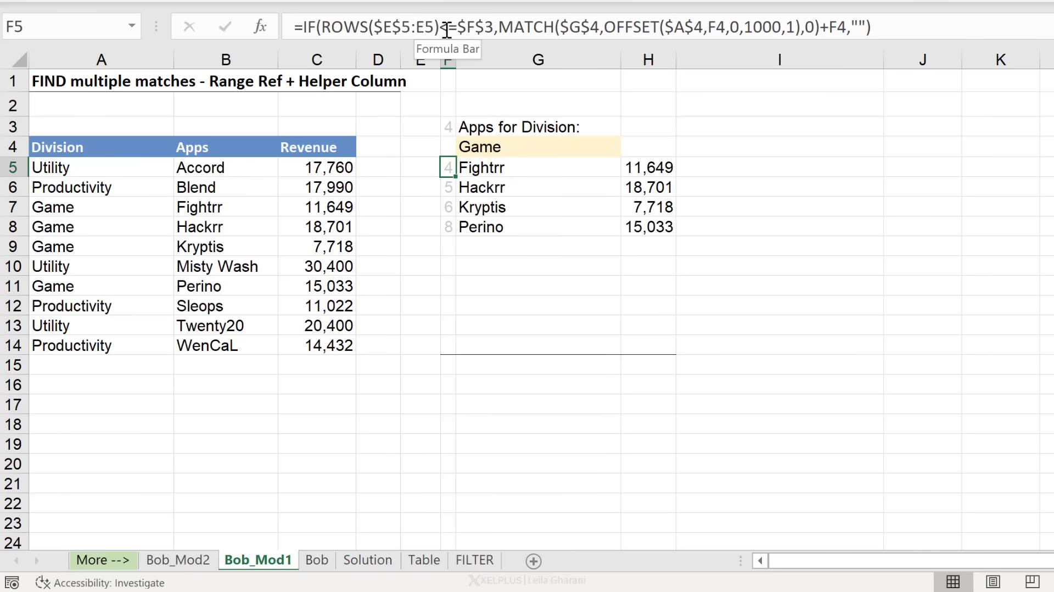
{"action": "left_click_drag", "start_coordinate": [441, 25], "coordinate": [323, 24]}
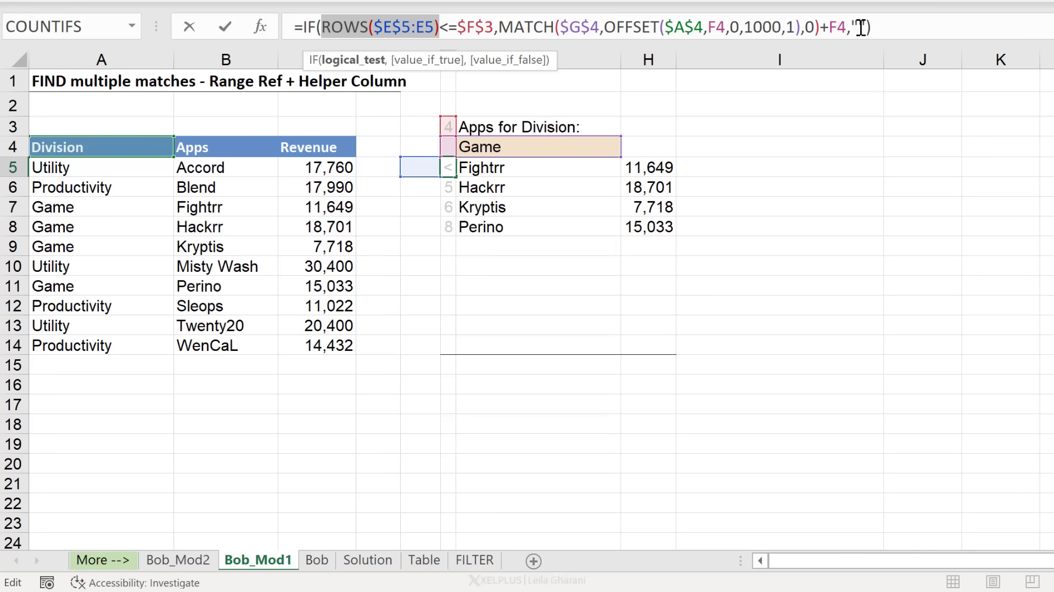
{"action": "key", "text": "Return"}
Check the blank row-9 results and G5's =IF(ROWS($E$5:E5)<=$F$3,INDEX($B$4:$B$1000,F5),"") formula.
{"action": "left_click", "coordinate": [446, 165]}
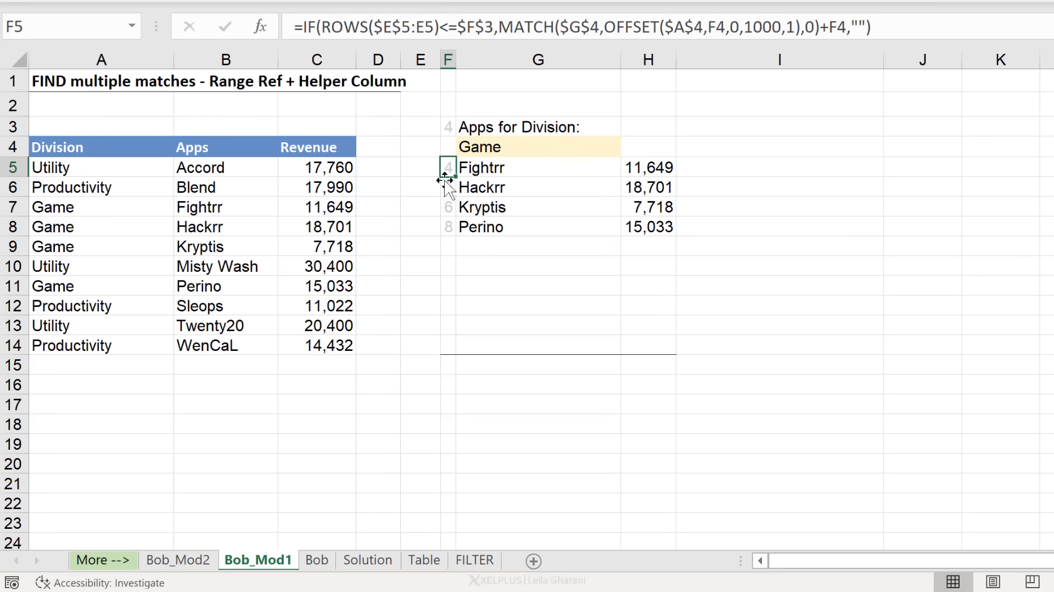
{"action": "left_click", "coordinate": [447, 246]}
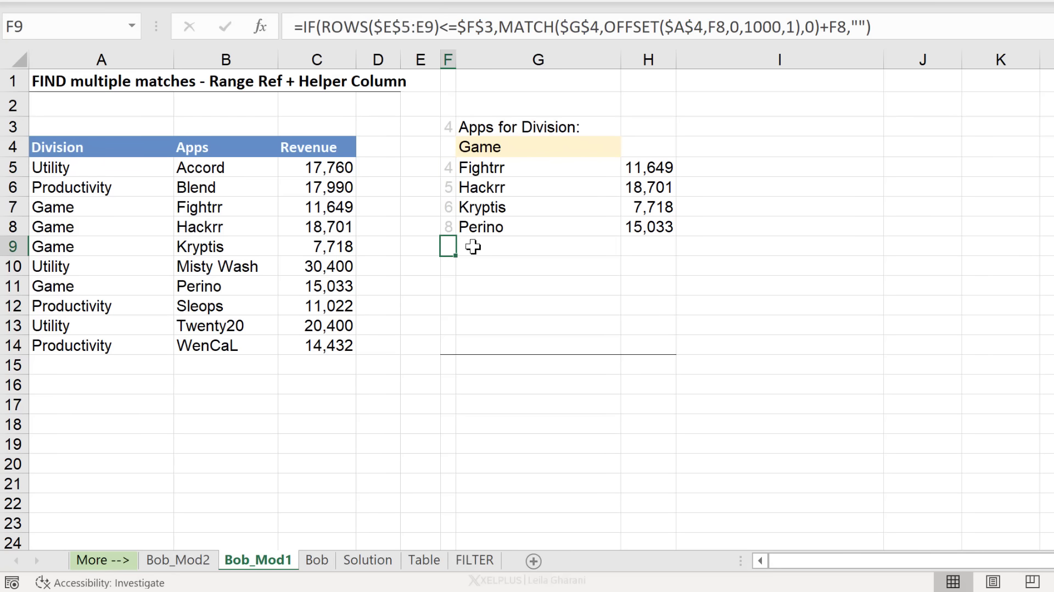
{"action": "left_click", "coordinate": [613, 245]}
{"action": "left_click", "coordinate": [634, 244]}
{"action": "left_click", "coordinate": [458, 244]}
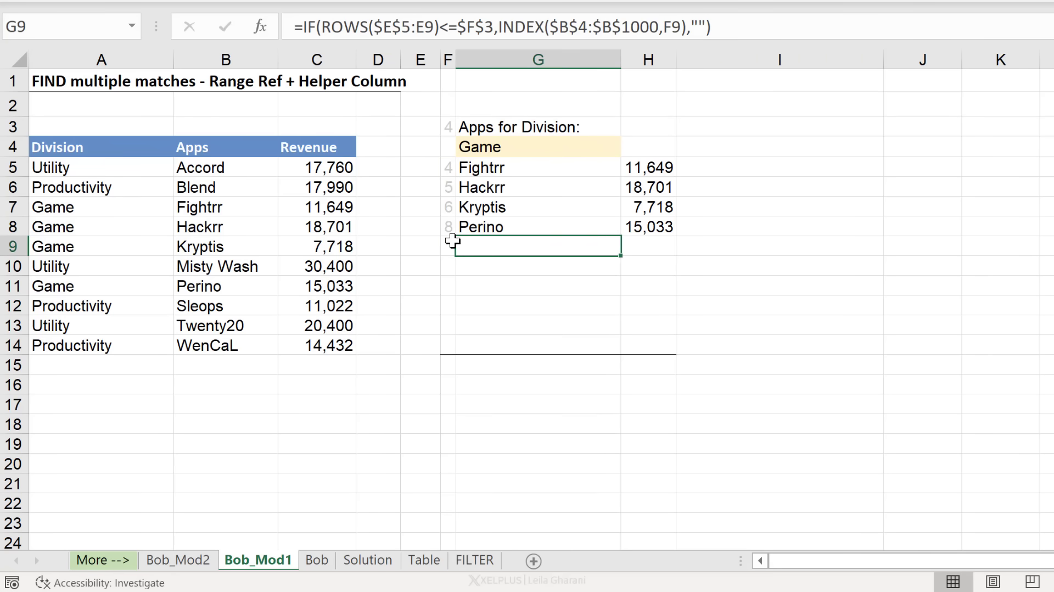
{"action": "left_click", "coordinate": [447, 245]}
{"action": "left_click", "coordinate": [484, 168]}
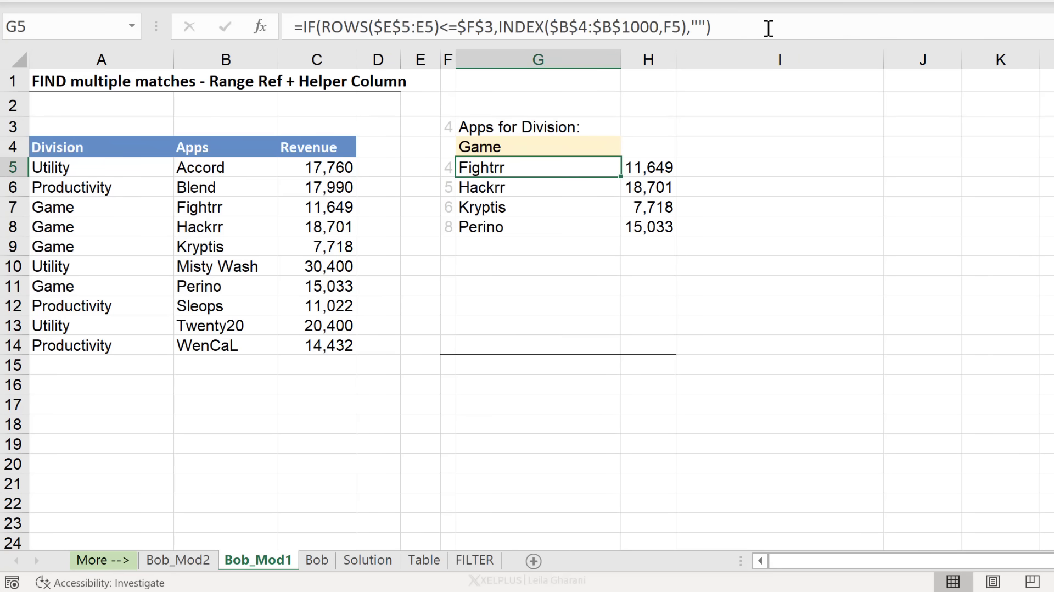
{"action": "left_click", "coordinate": [702, 28]}
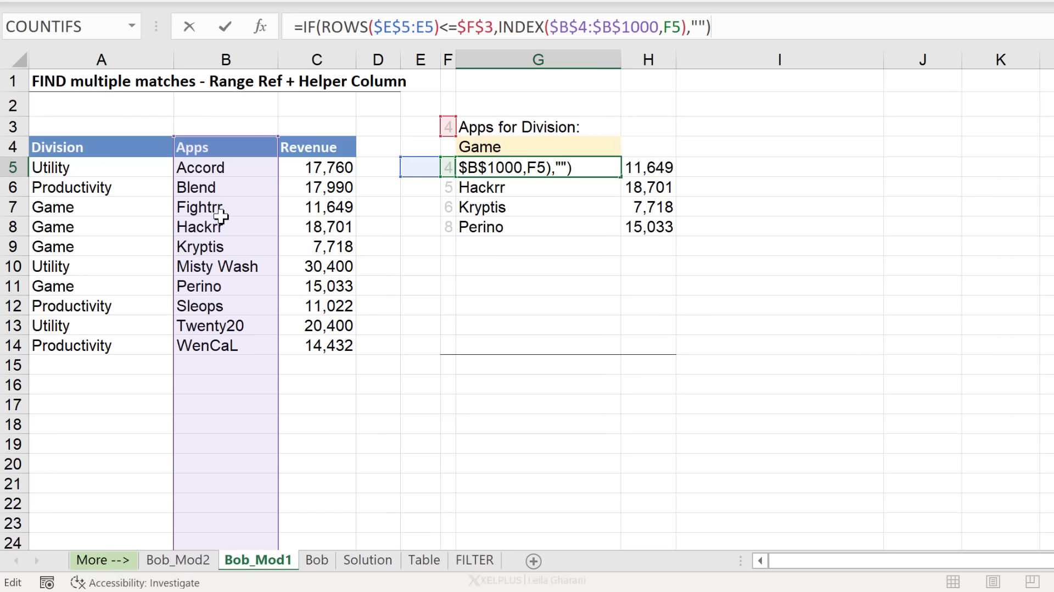
{"action": "key", "text": "Return"}
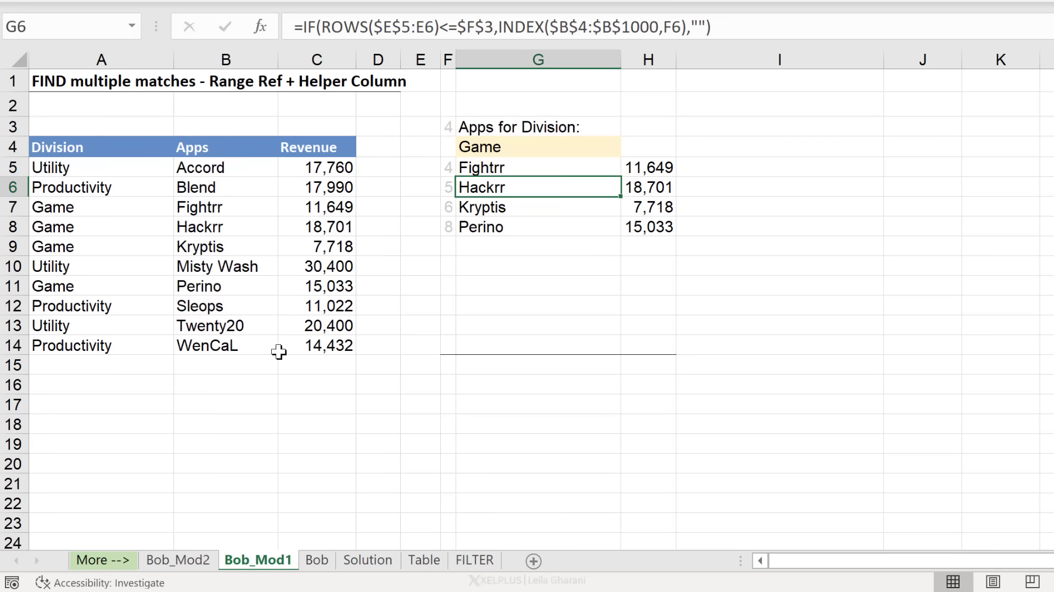
On Bob_Mod2, inspect G5's INDEX(TableApp[[#All],[Apps]],F5) formula and the full F5 helper formula.
{"action": "left_click", "coordinate": [204, 564]}
{"action": "left_click", "coordinate": [241, 268]}
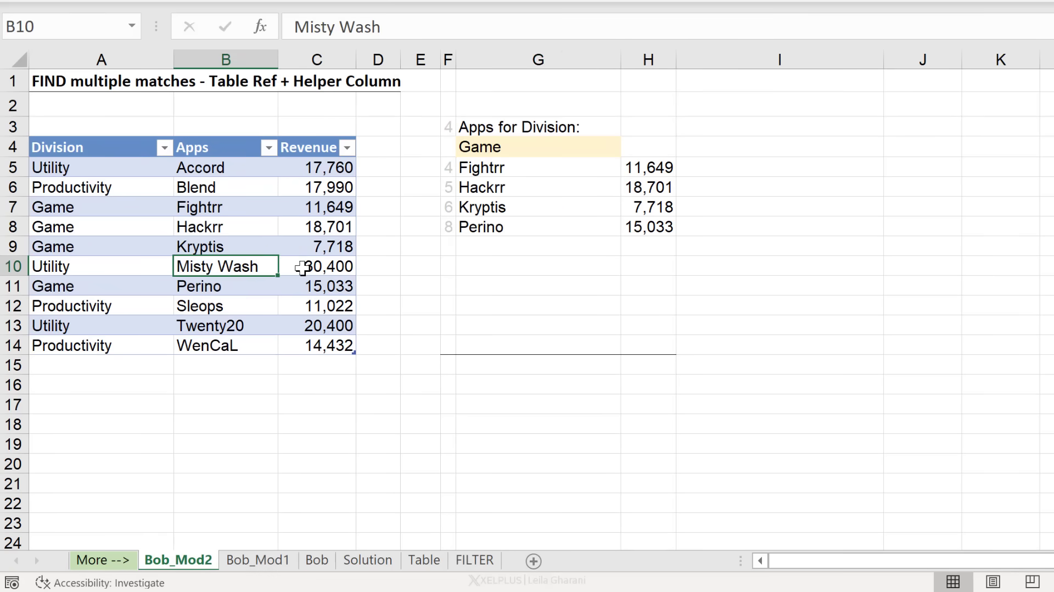
{"action": "left_click", "coordinate": [518, 165]}
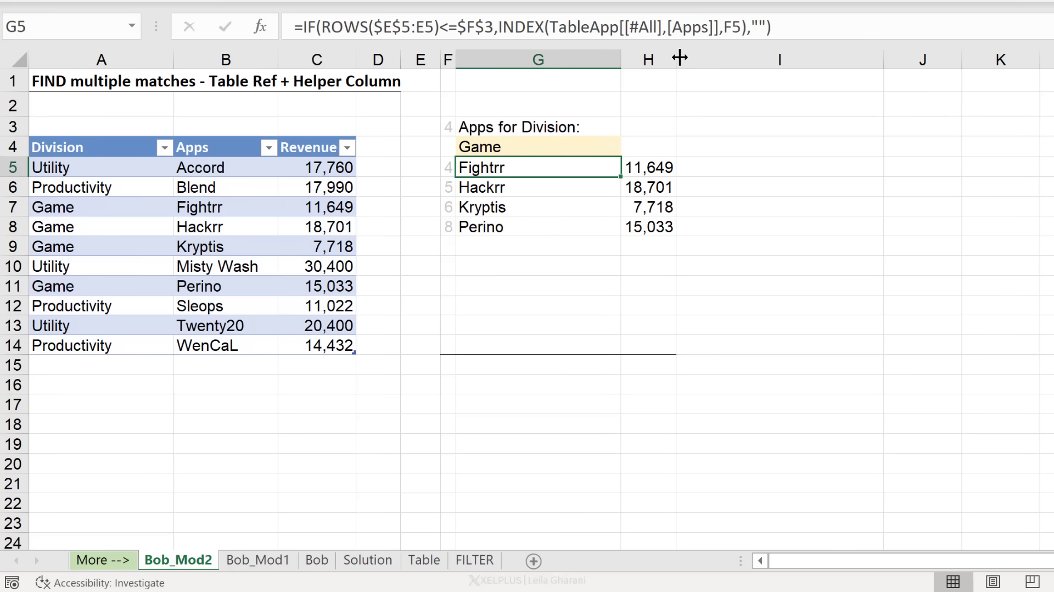
{"action": "left_click", "coordinate": [796, 30]}
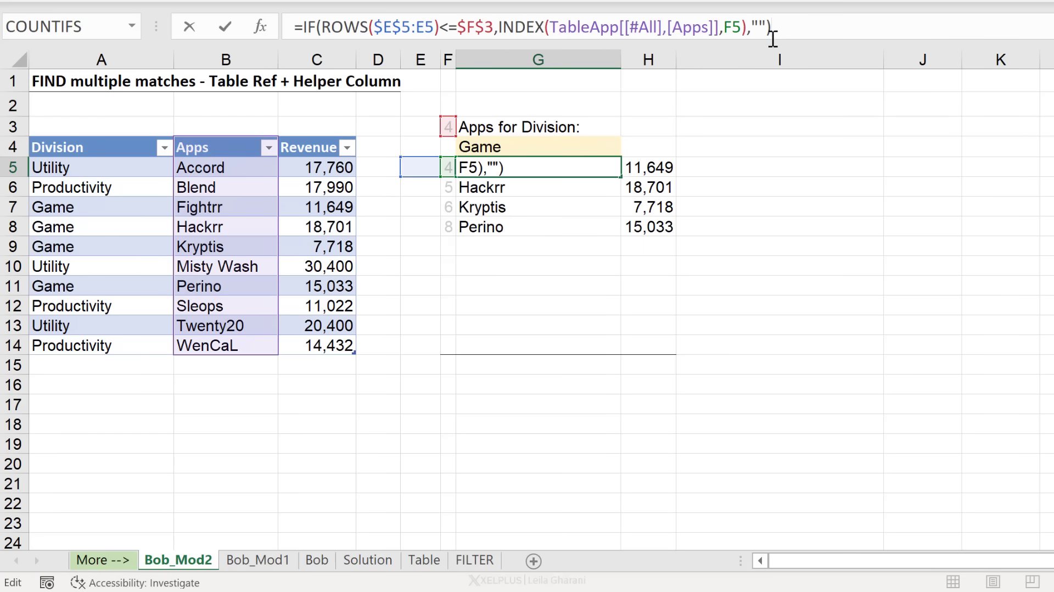
{"action": "key", "text": "Return"}
{"action": "key", "text": "Up"}
{"action": "key", "text": "Left"}
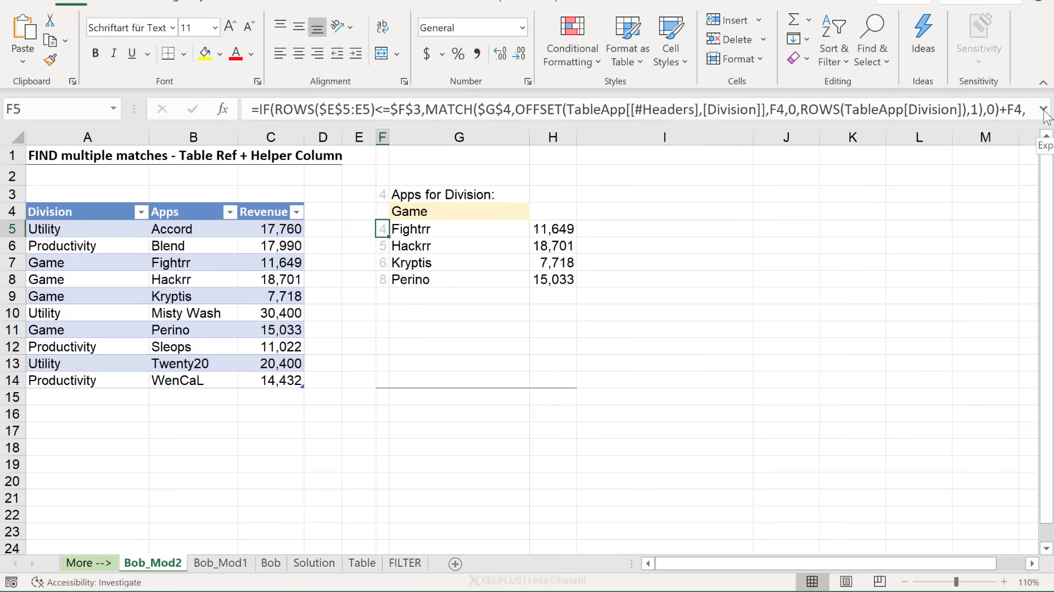
{"action": "left_click", "coordinate": [1043, 112]}
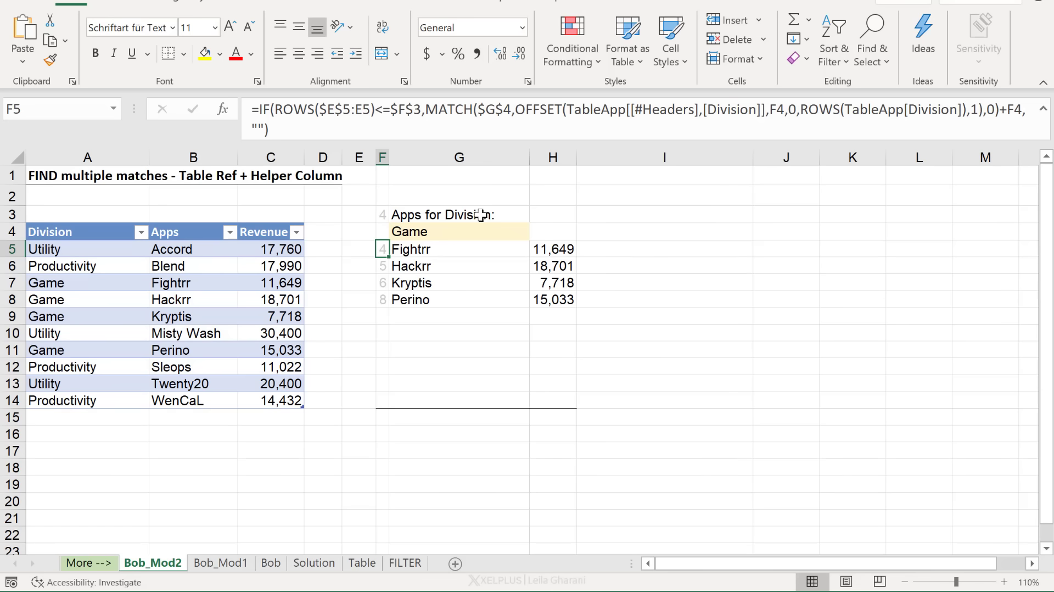
{"action": "key", "text": "Down"}
{"action": "left_click", "coordinate": [466, 255]}
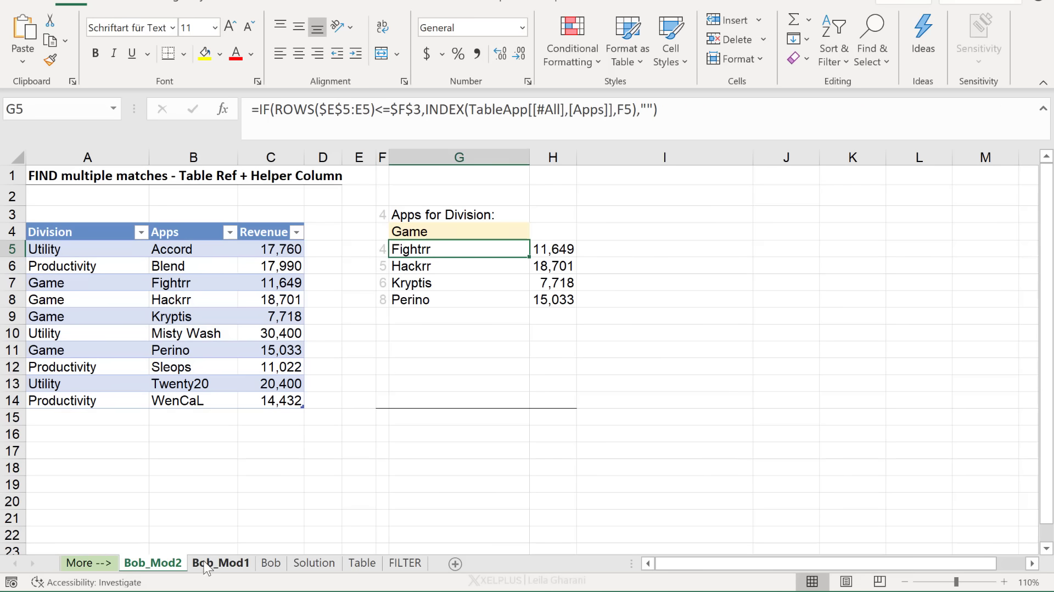
Review the Solution sheet's TEXTJOIN formula in H5 and the Table sheet, then switch to FILTER.
{"action": "left_click", "coordinate": [305, 564]}
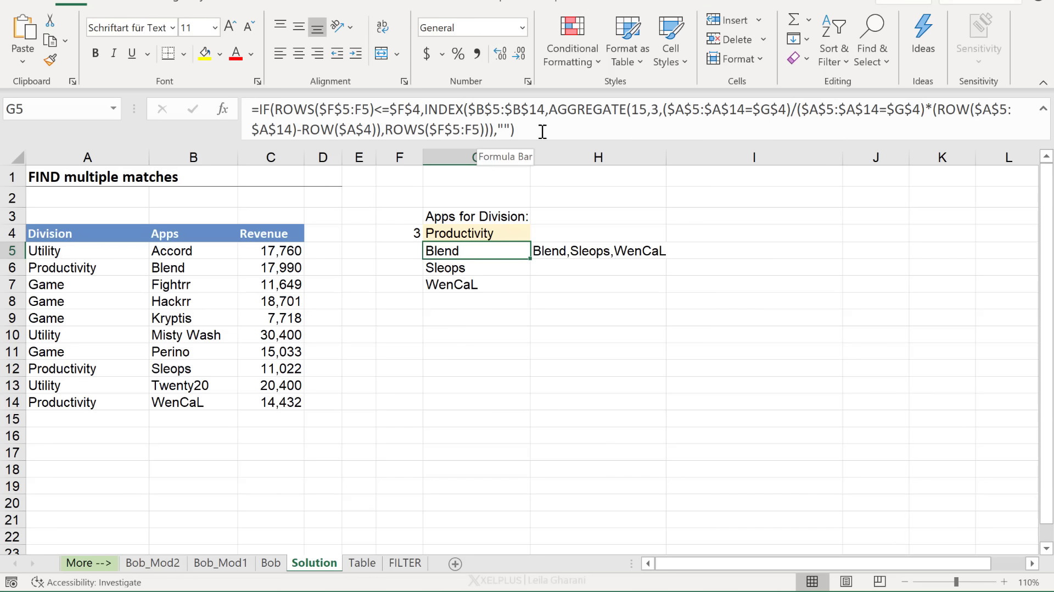
{"action": "left_click", "coordinate": [553, 250]}
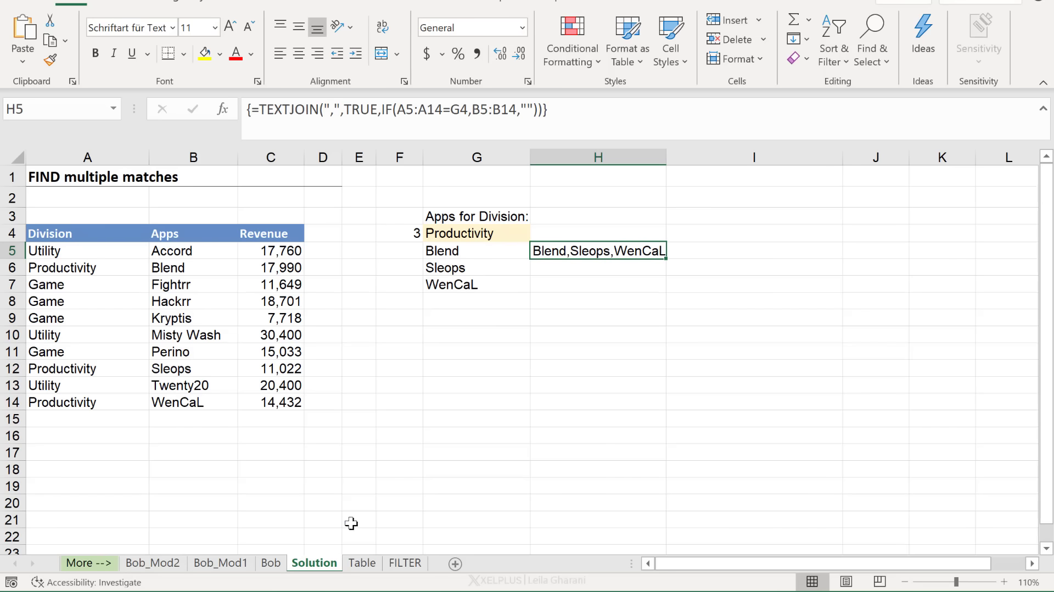
{"action": "left_click", "coordinate": [363, 563]}
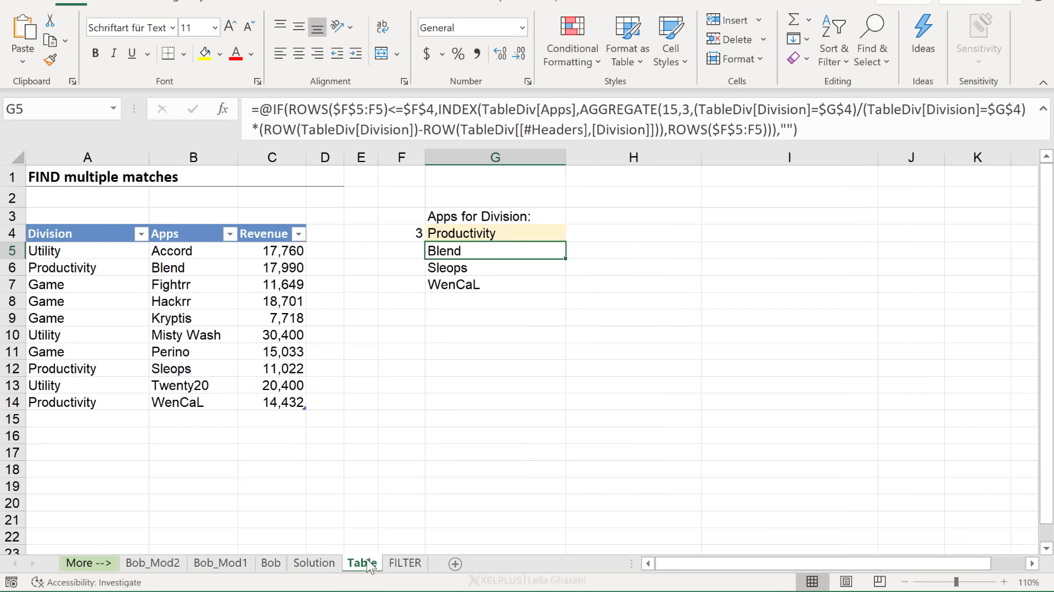
{"action": "left_click", "coordinate": [231, 314]}
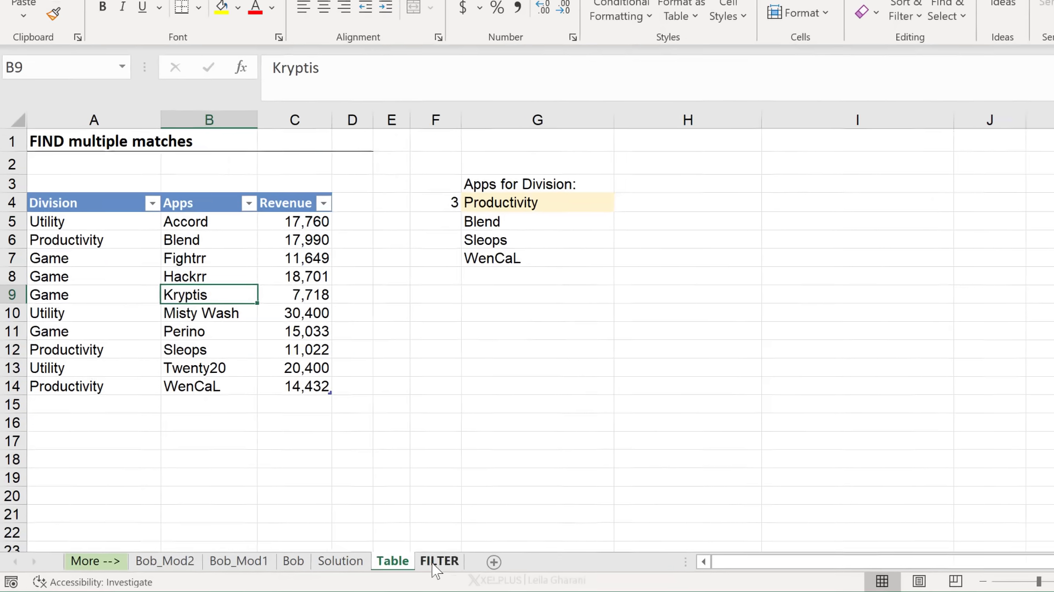
{"action": "left_click", "coordinate": [407, 563]}
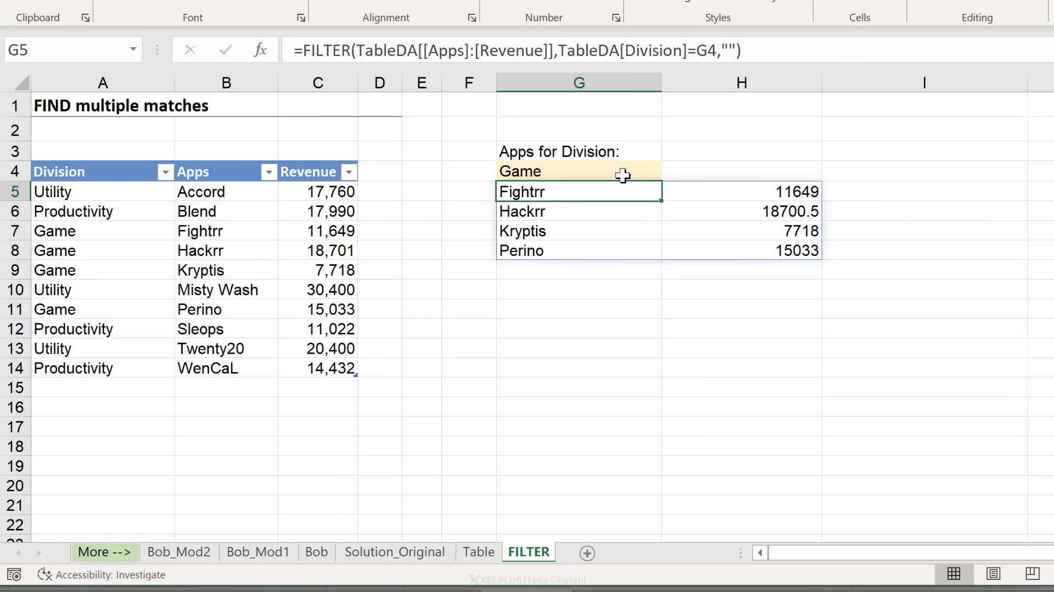
Set the FILTER sheet's G4 division to Utility, spilling Accord, Misty Wash and Twenty20.
{"action": "left_click", "coordinate": [622, 172]}
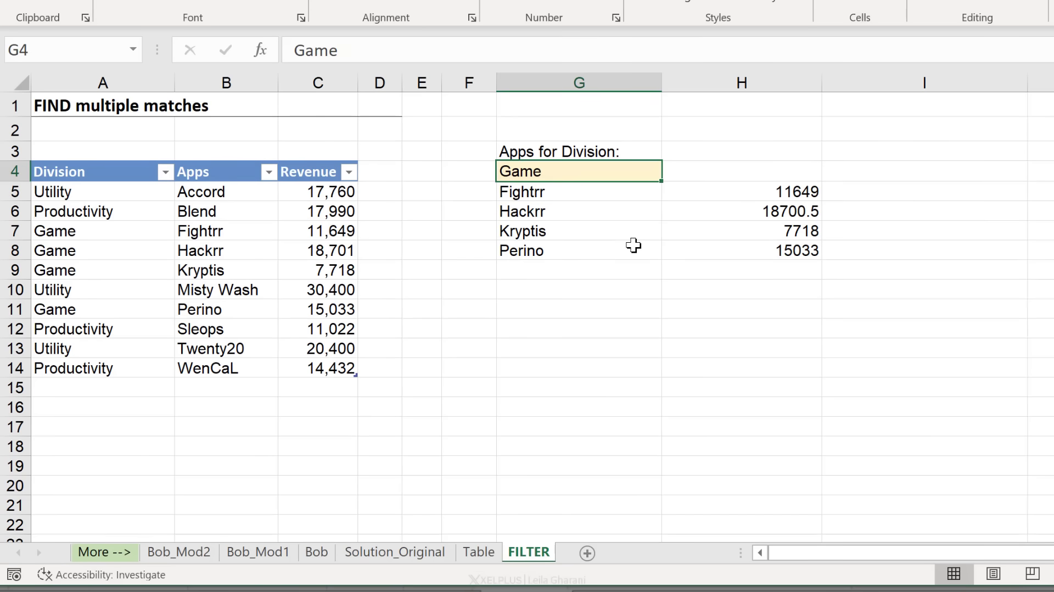
{"action": "type", "text": "Utility"}
{"action": "key", "text": "Return"}
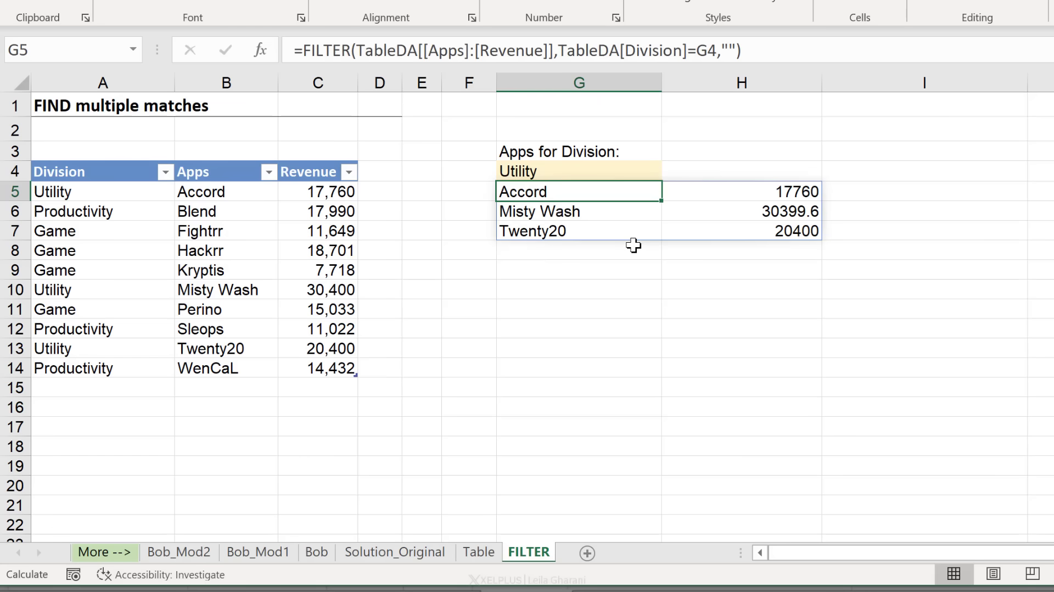